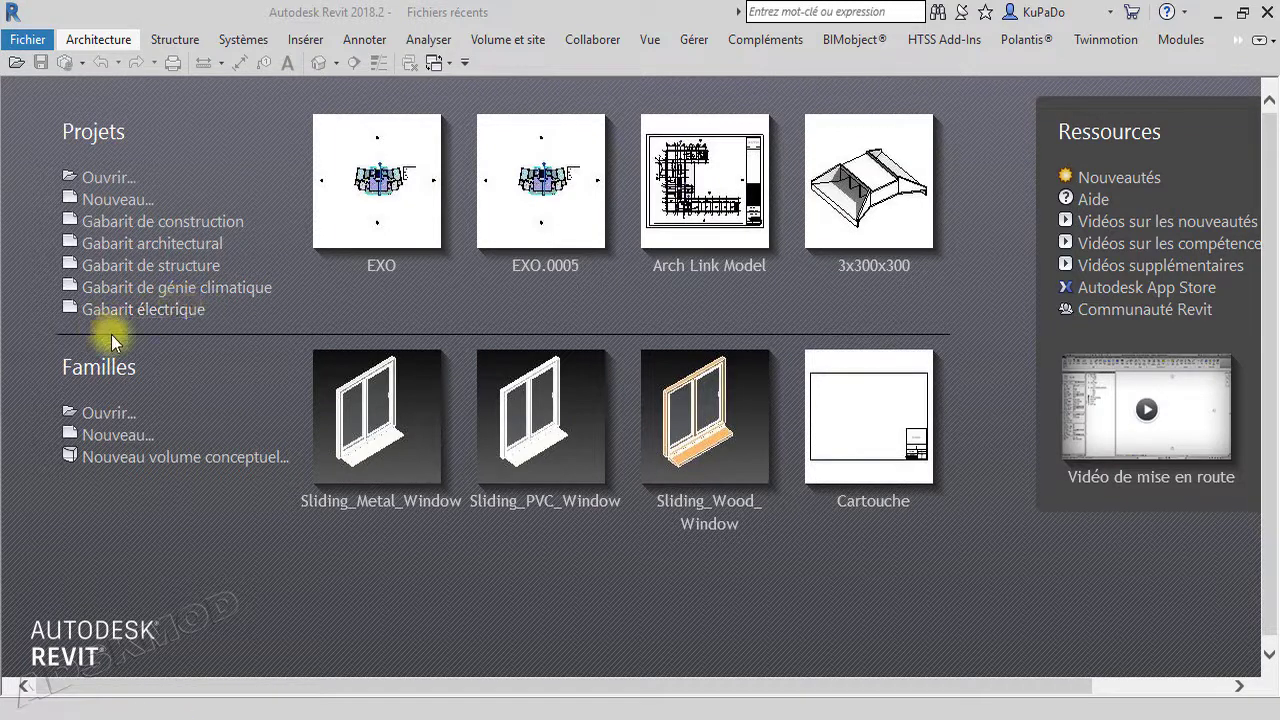
# Review the template choices offered for a new project, from <Aucun> to Gabarit de plomberie, without creating one.
pyautogui.click(114, 200)
pyautogui.click(580, 330)
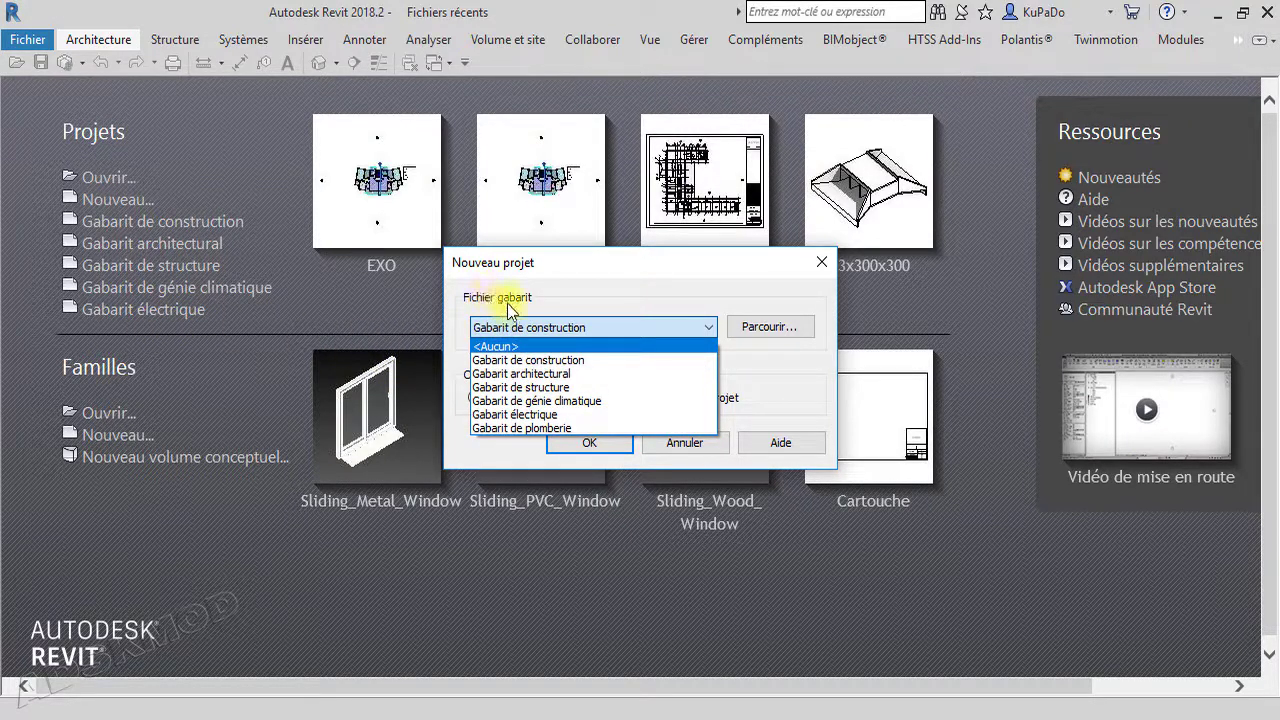
pyautogui.click(706, 326)
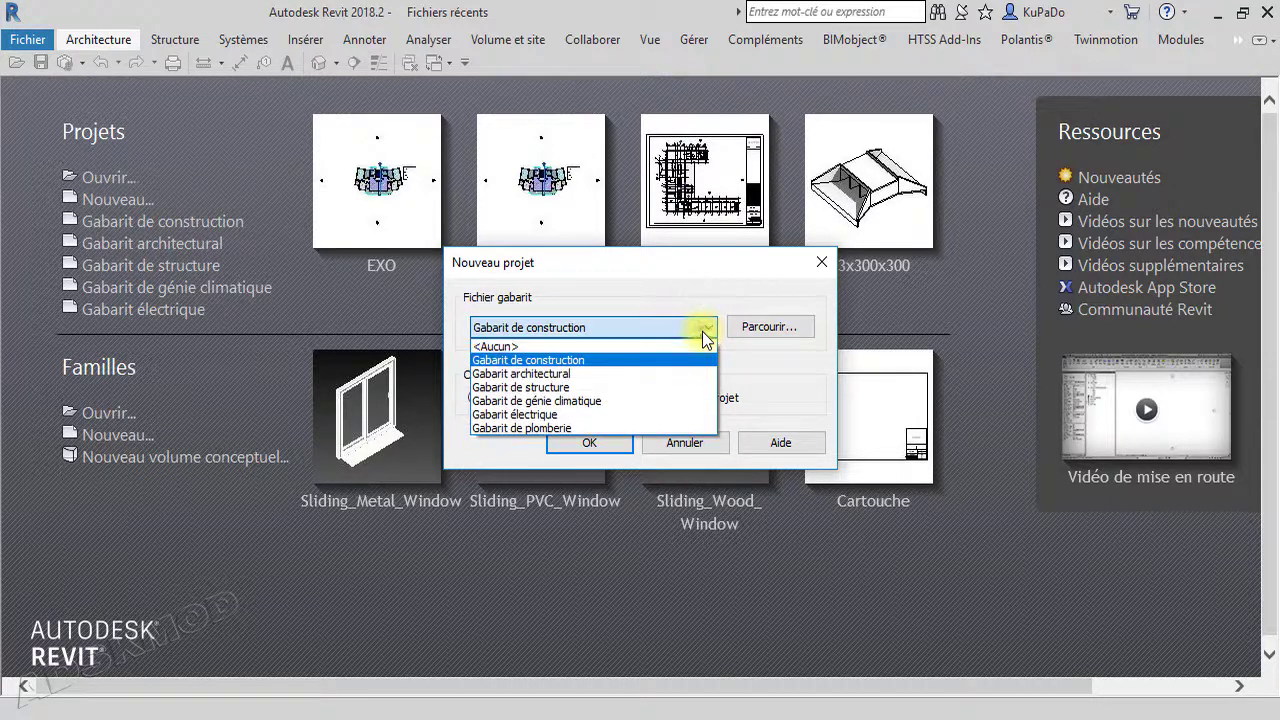
pyautogui.click(702, 331)
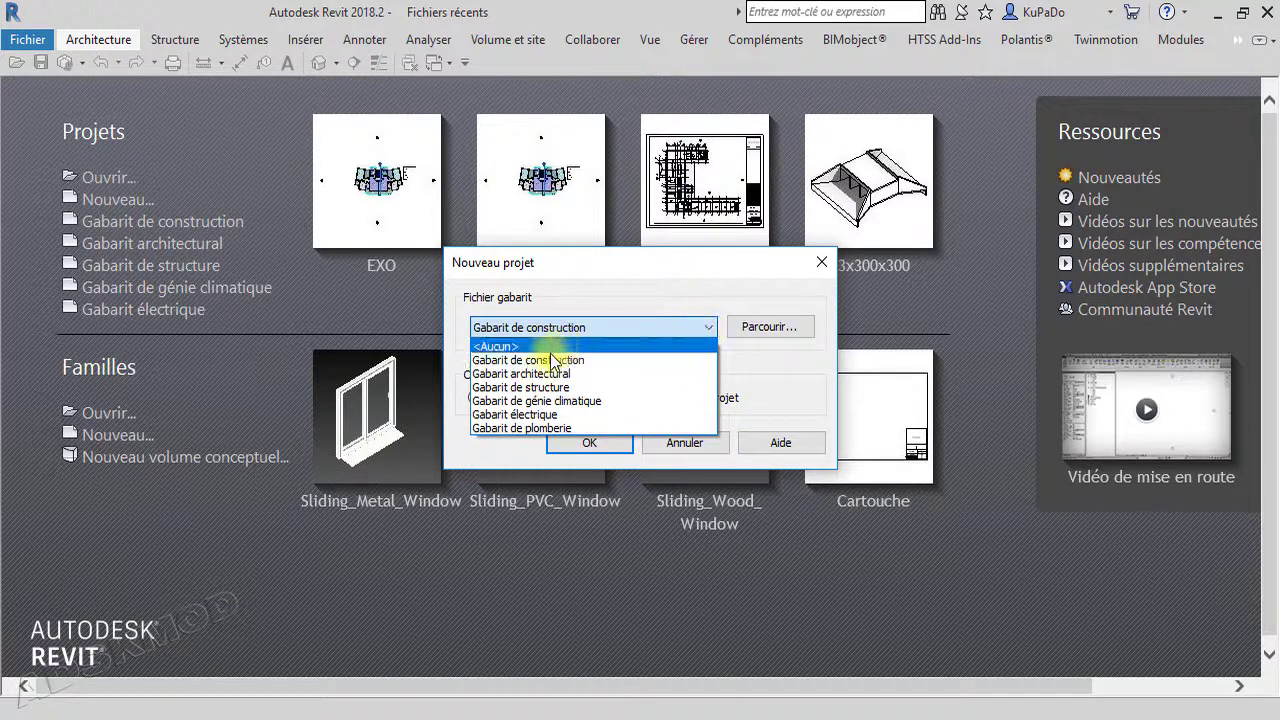
pyautogui.click(741, 374)
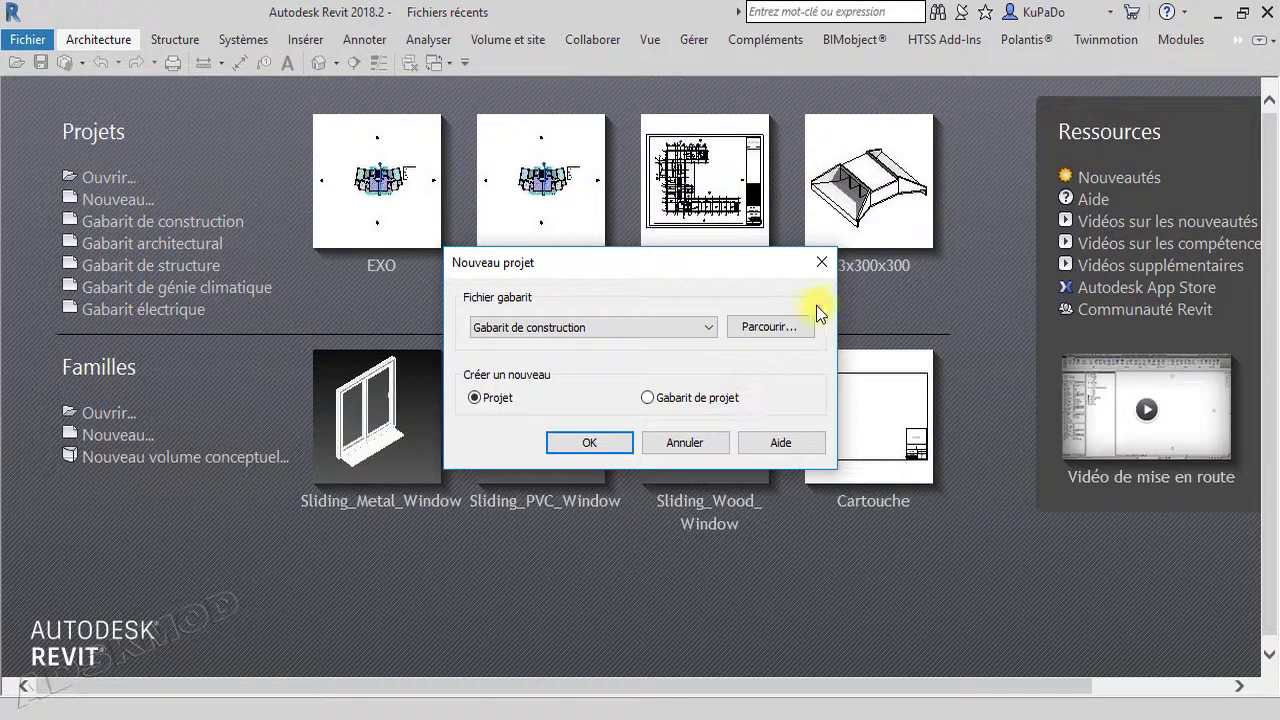
pyautogui.click(823, 260)
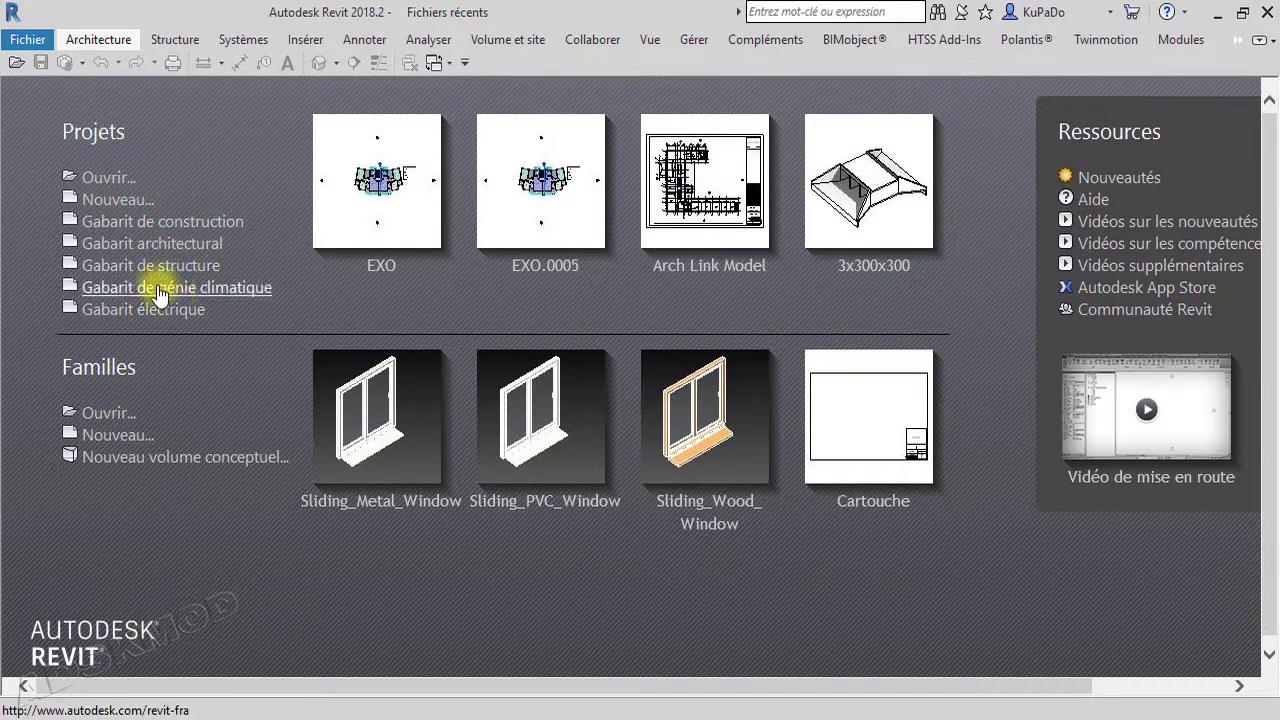
# Examine the .rte template files in the France folder for a new project, and leave without choosing one.
pyautogui.click(116, 200)
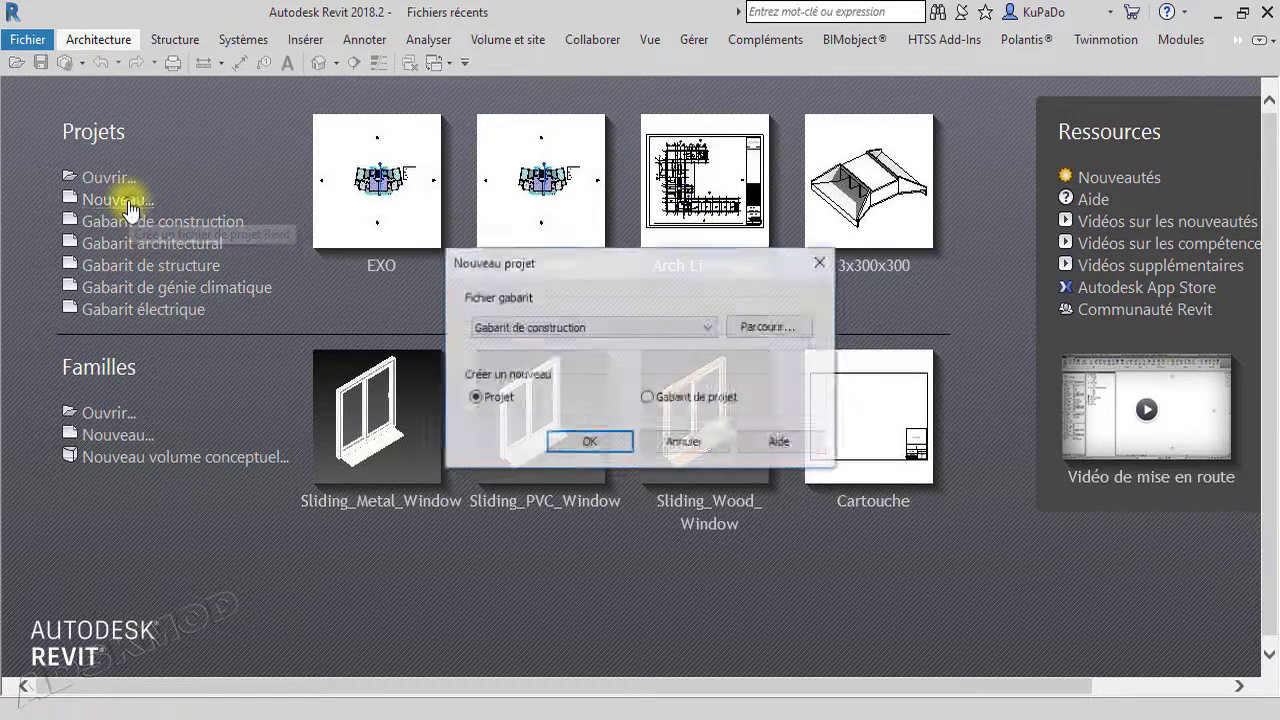
pyautogui.click(649, 330)
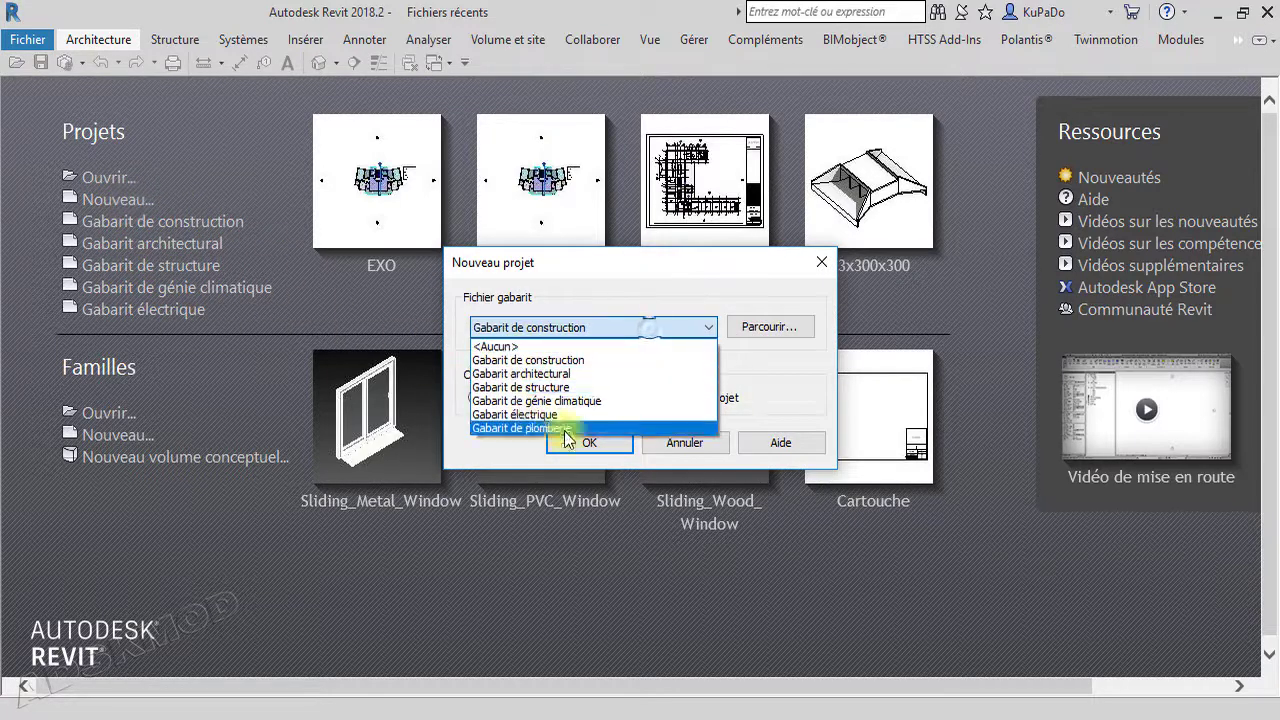
pyautogui.click(663, 284)
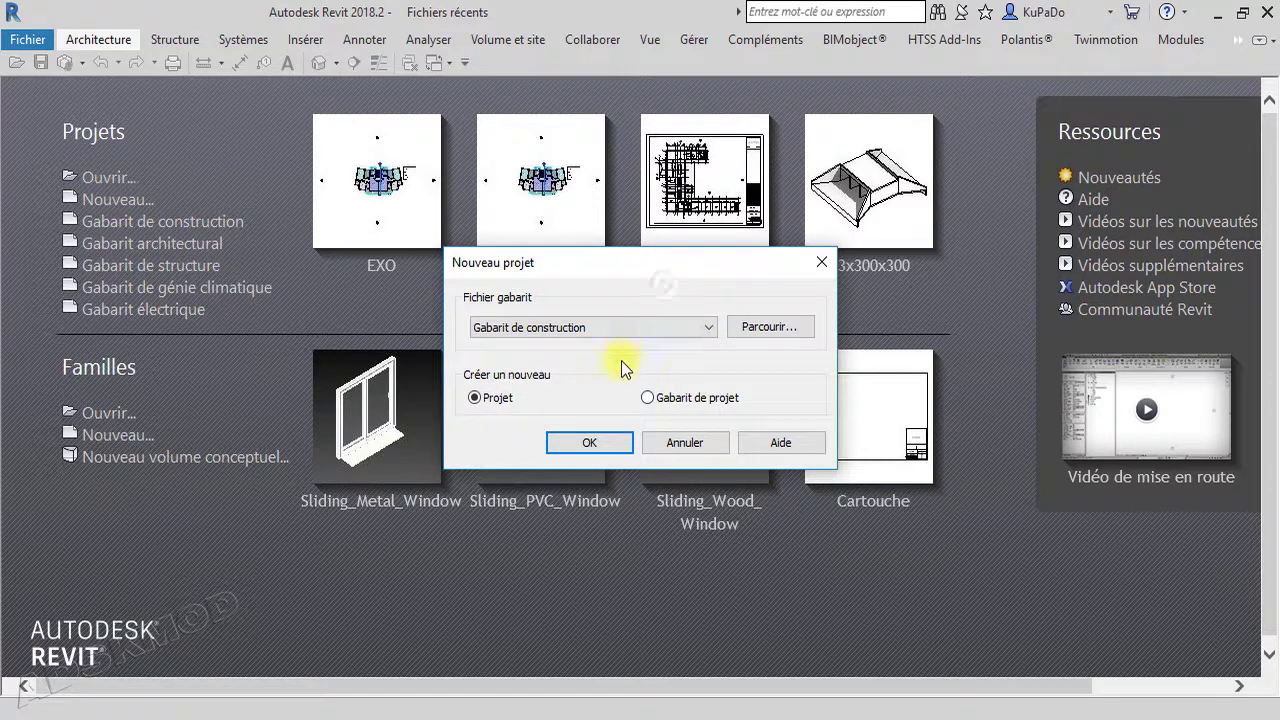
pyautogui.click(760, 329)
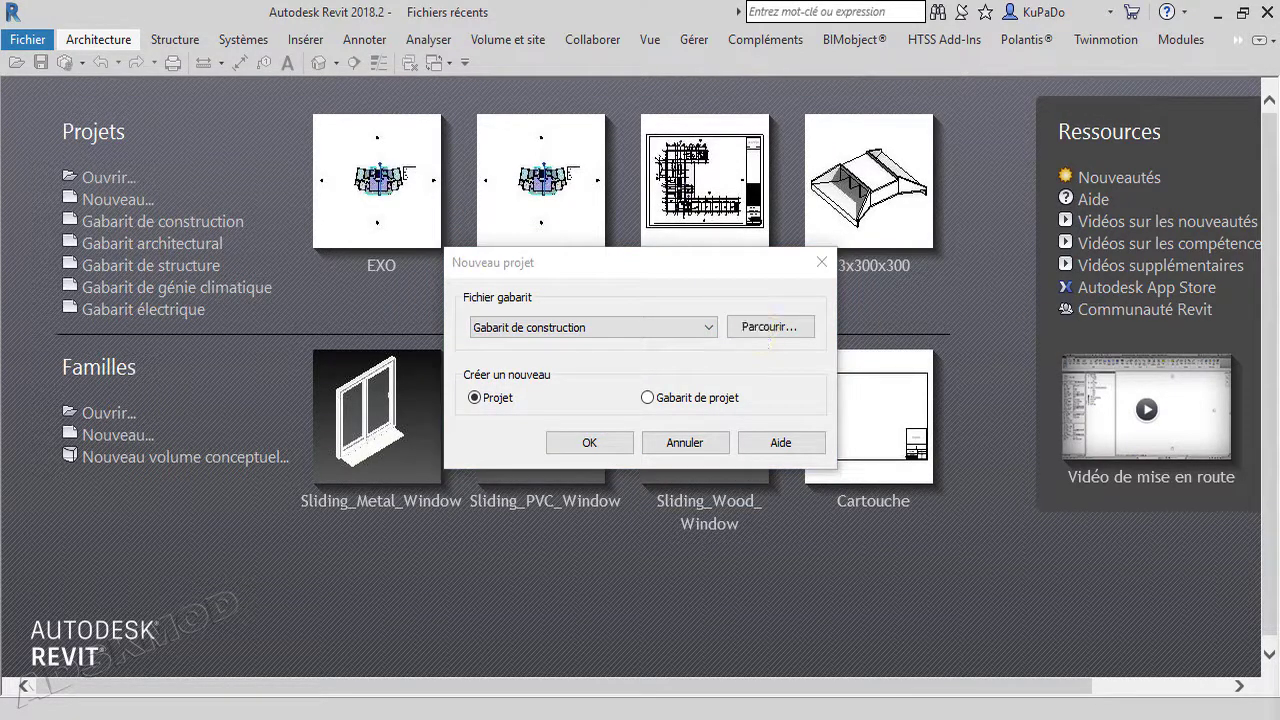
pyautogui.moveTo(1197, 170); pyautogui.dragTo(571, 36)
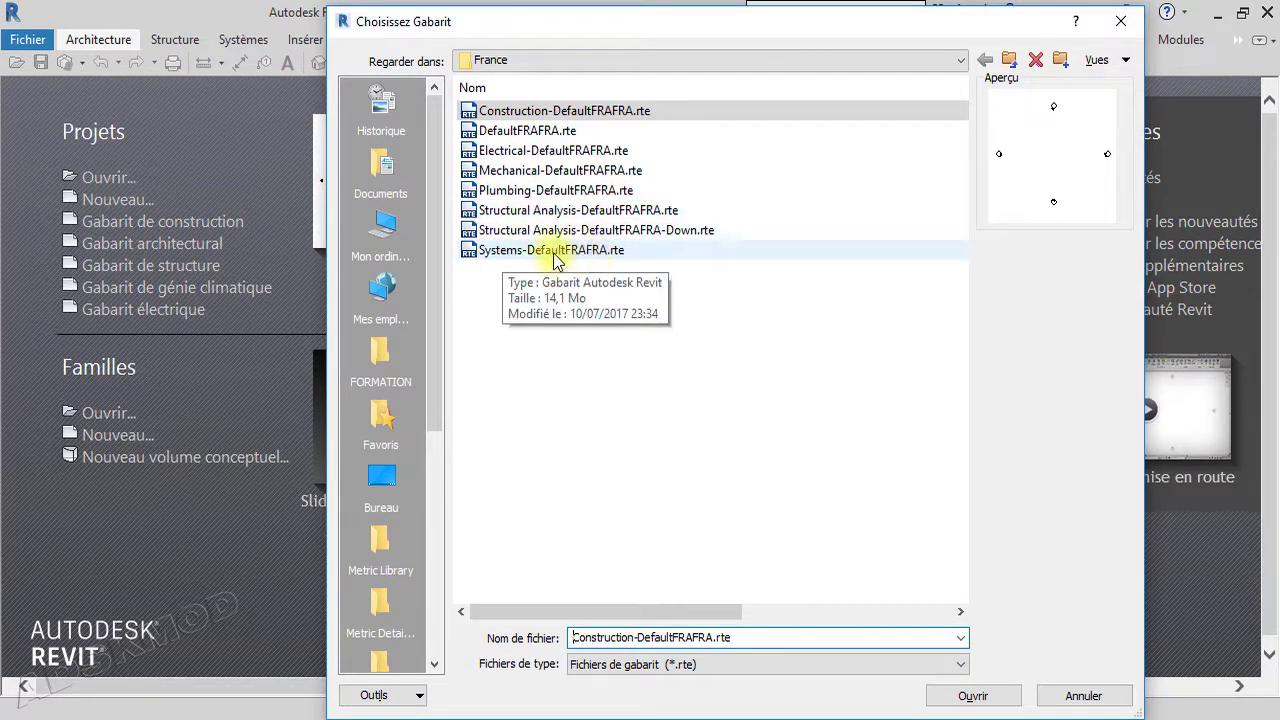
pyautogui.click(1118, 33)
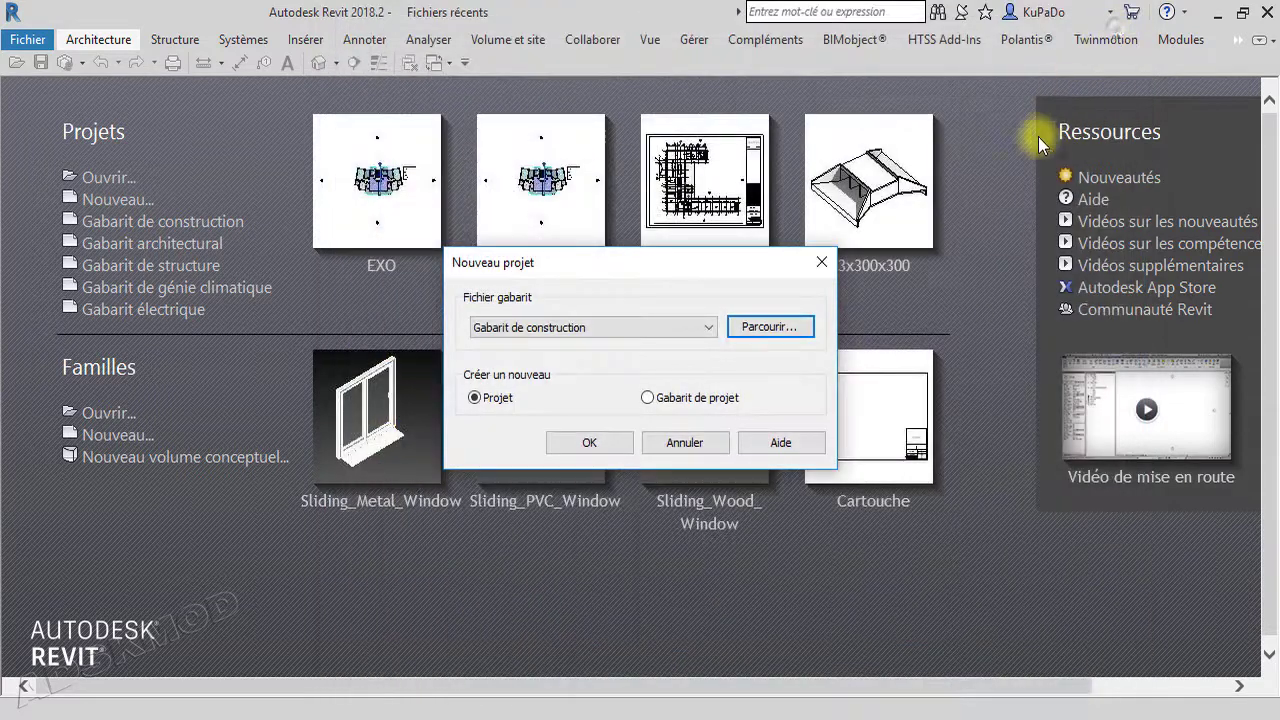
pyautogui.click(814, 266)
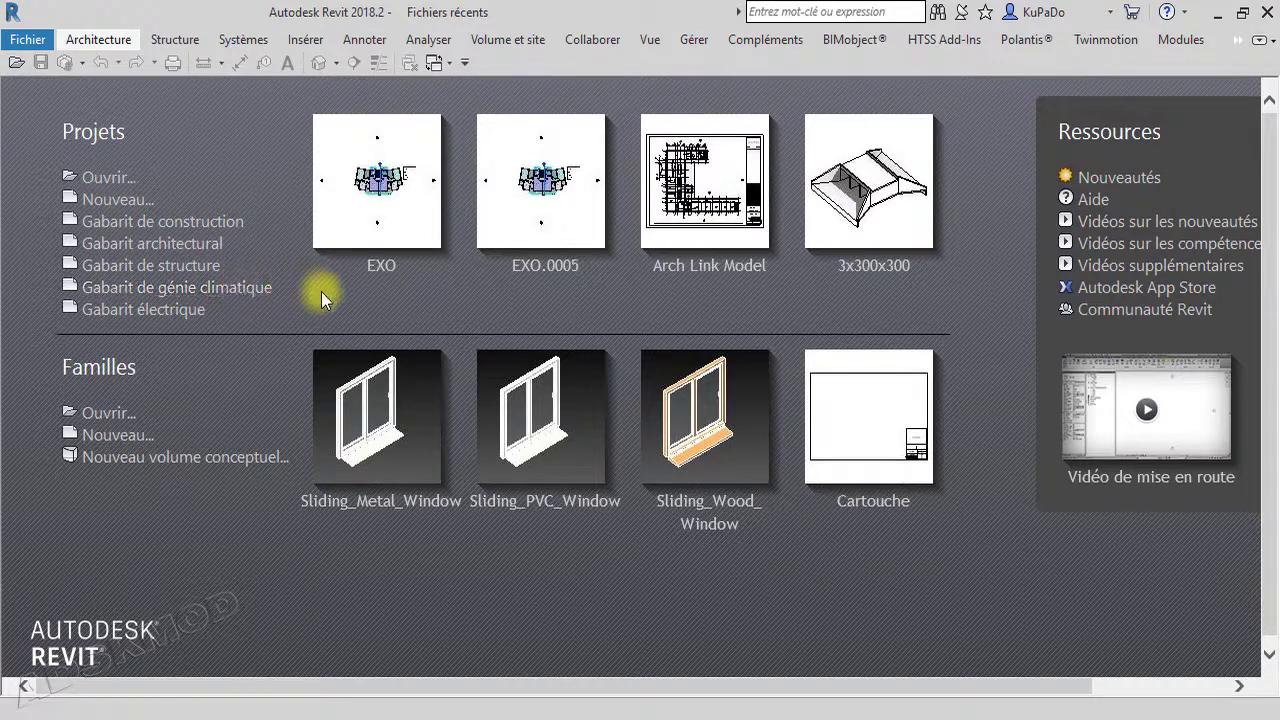
# Create a new project from the Gabarit de génie climatique template.
pyautogui.click(250, 288)
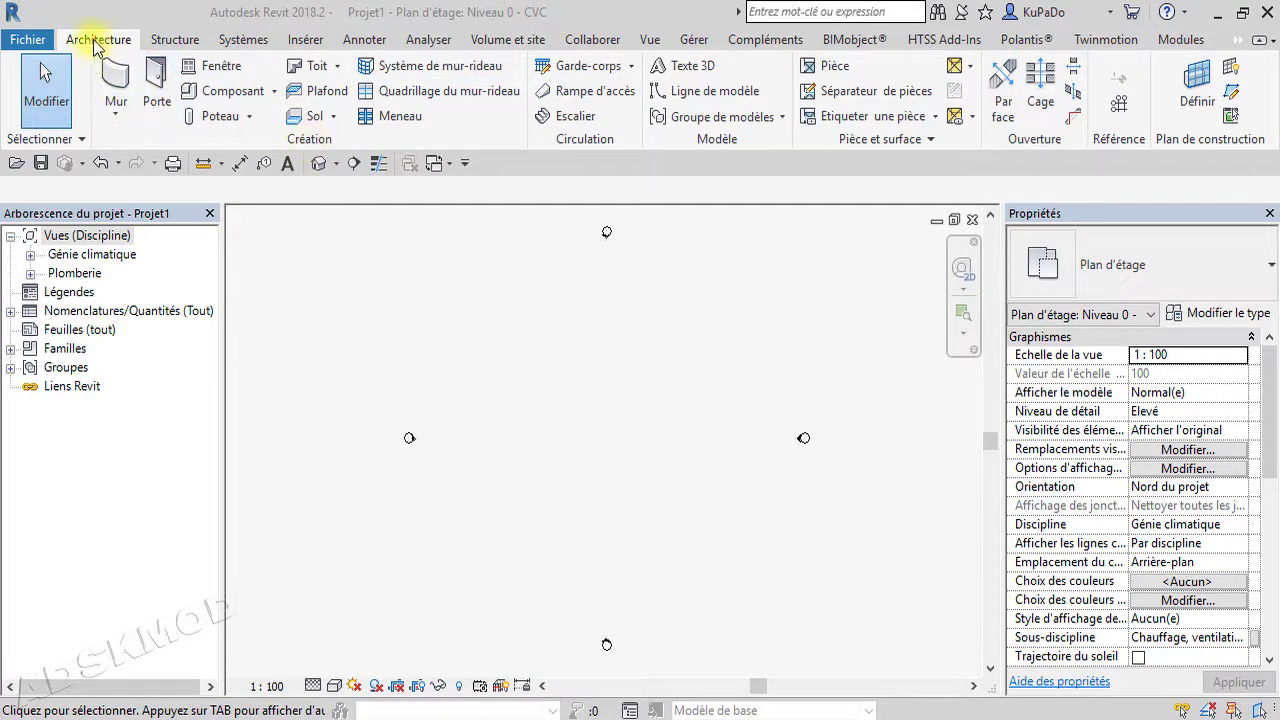
# Examine the architecture, structure and systems tools available in the new project, including the electrical commands.
pyautogui.click(168, 39)
pyautogui.click(243, 41)
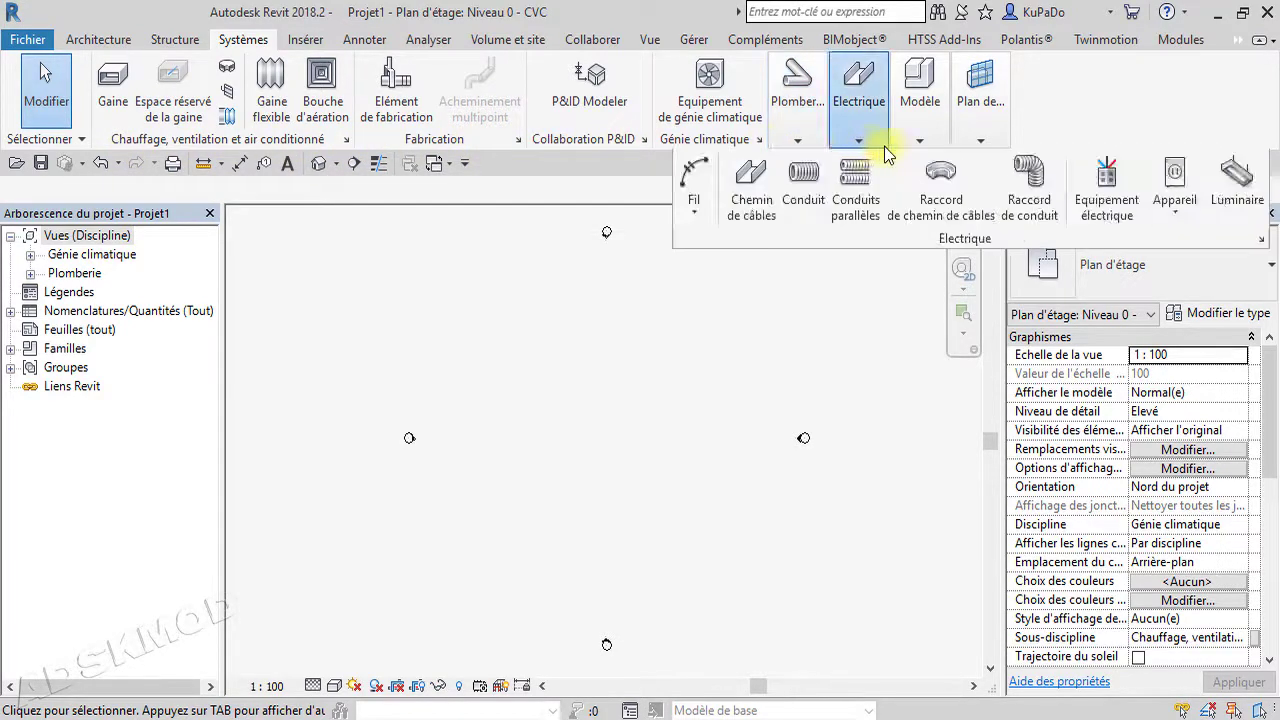
pyautogui.moveTo(980, 125)
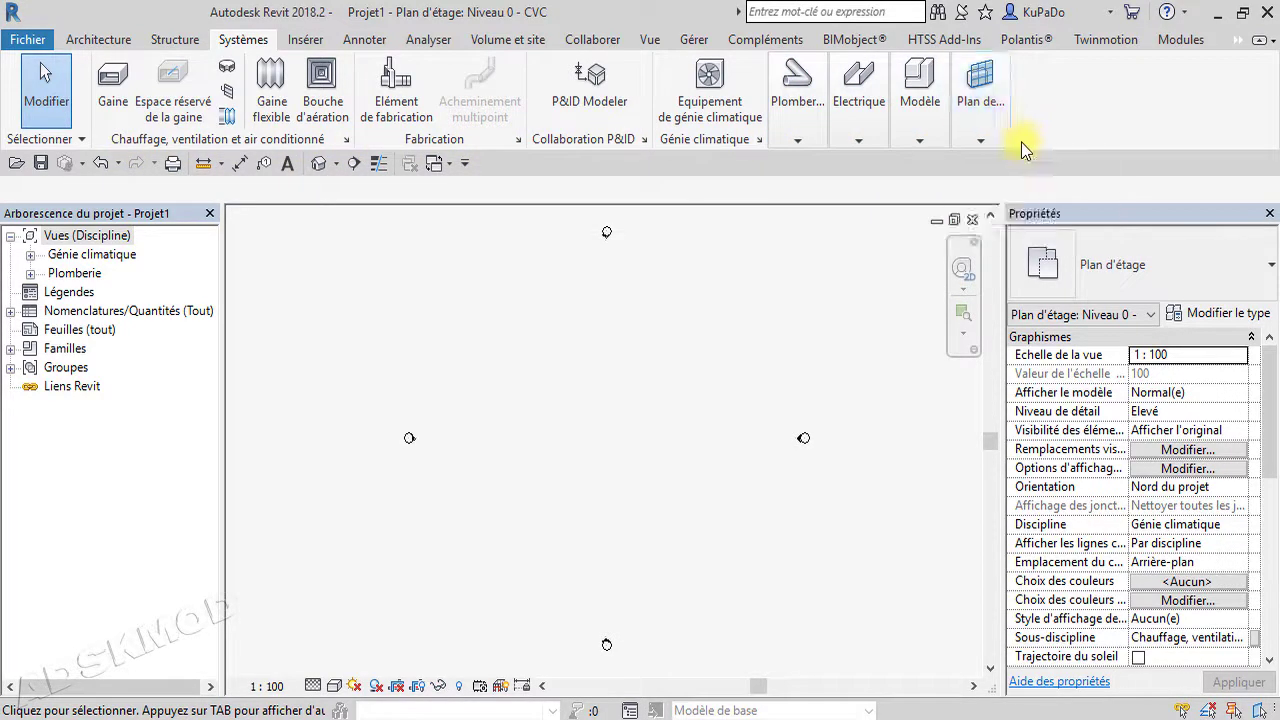
pyautogui.click(309, 40)
pyautogui.click(367, 45)
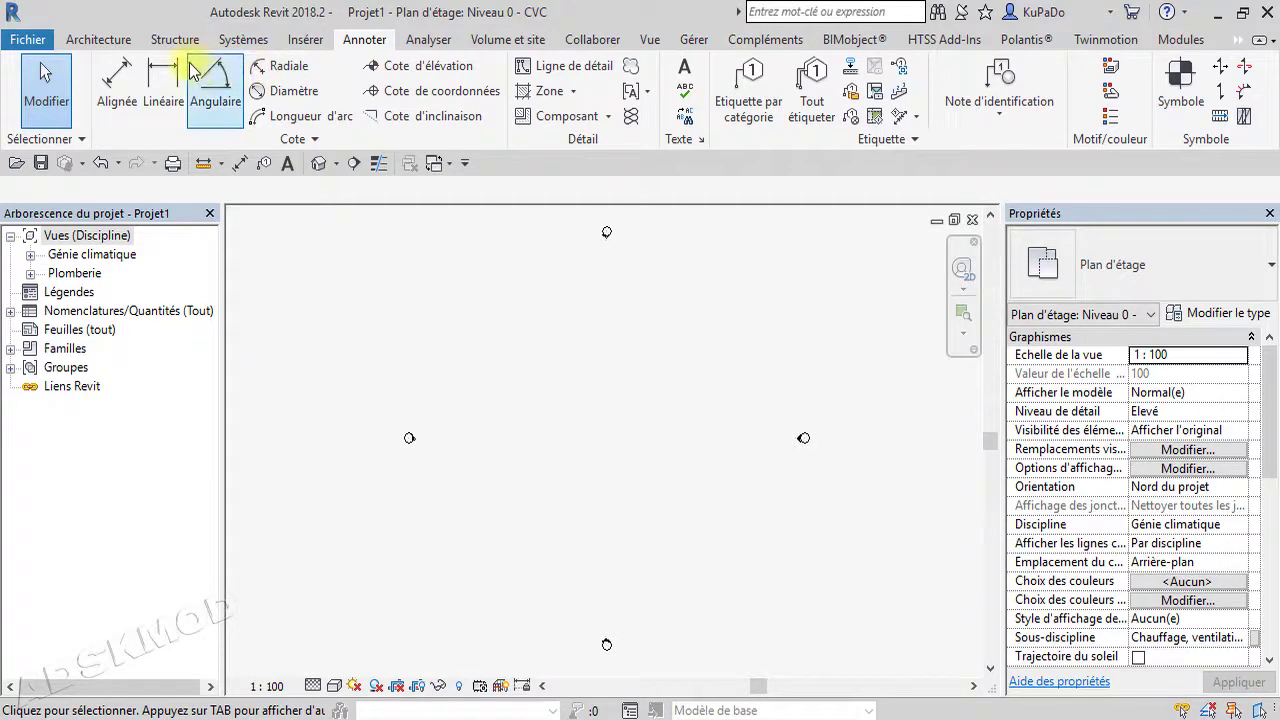
pyautogui.click(119, 55)
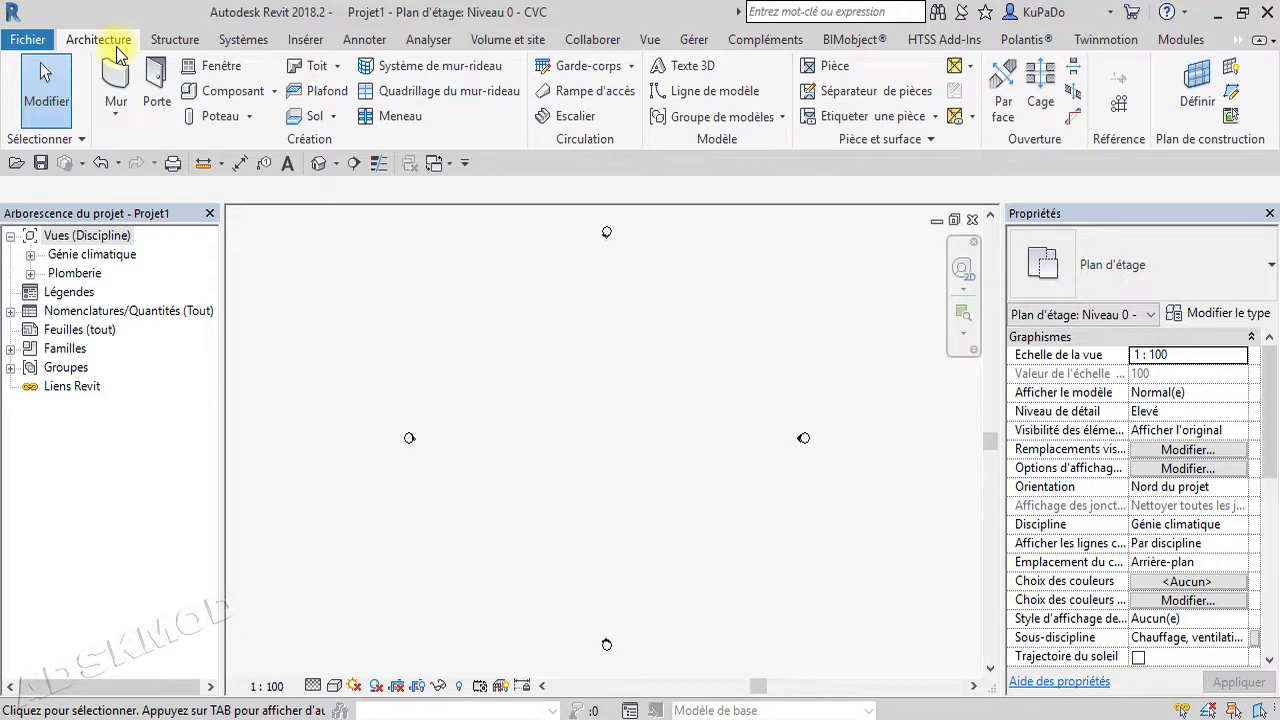
pyautogui.click(250, 45)
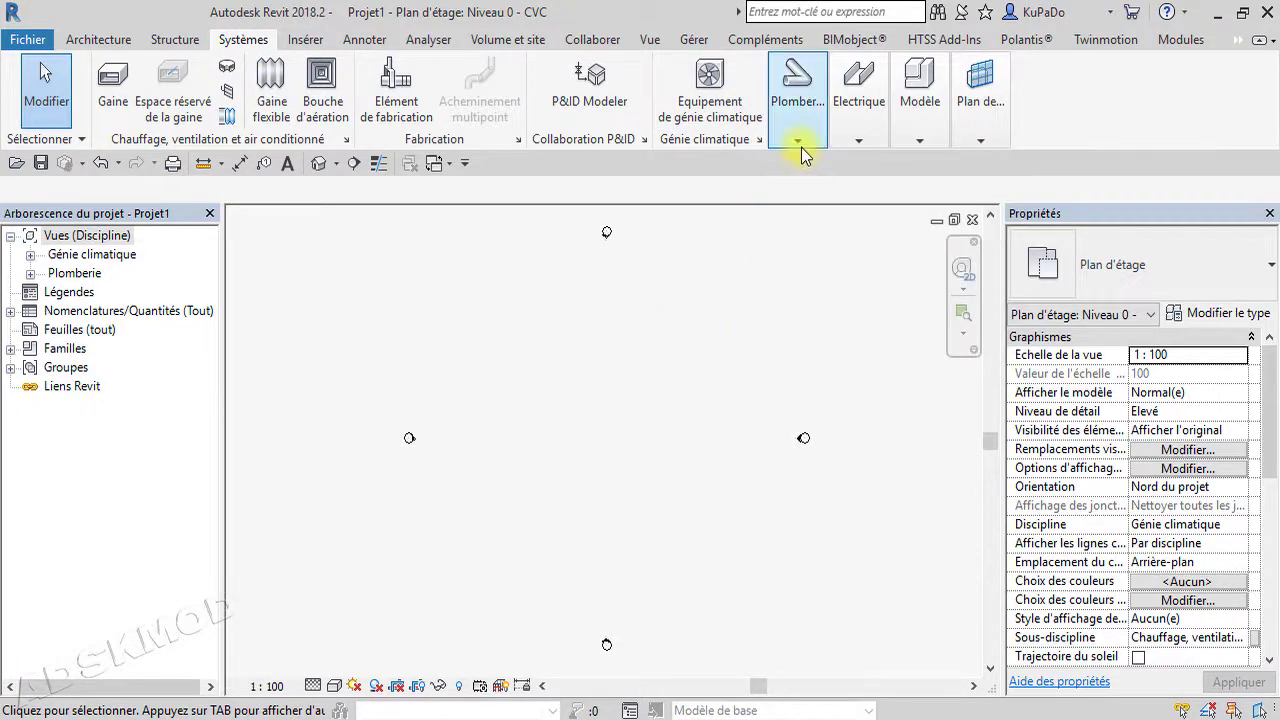
pyautogui.moveTo(857, 140)
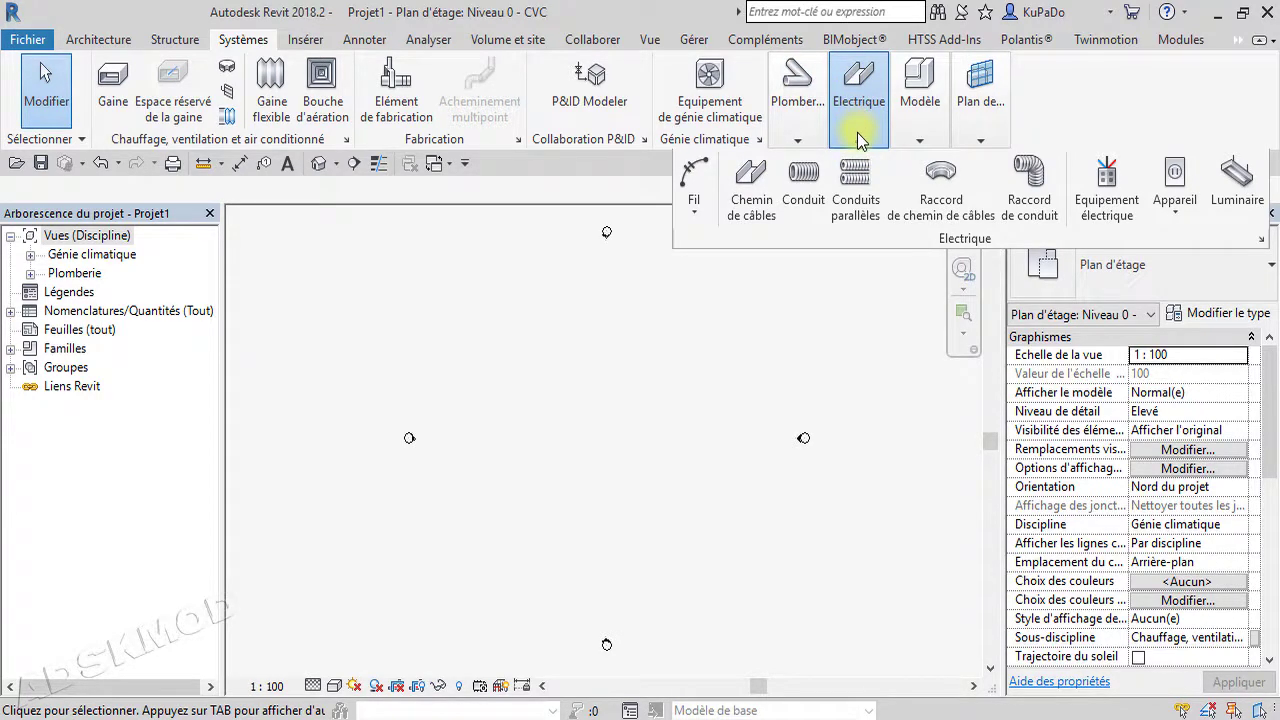
# Examine the insertion, annotation, analysis, massing and site, collaboration, view and project management commands.
pyautogui.click(310, 42)
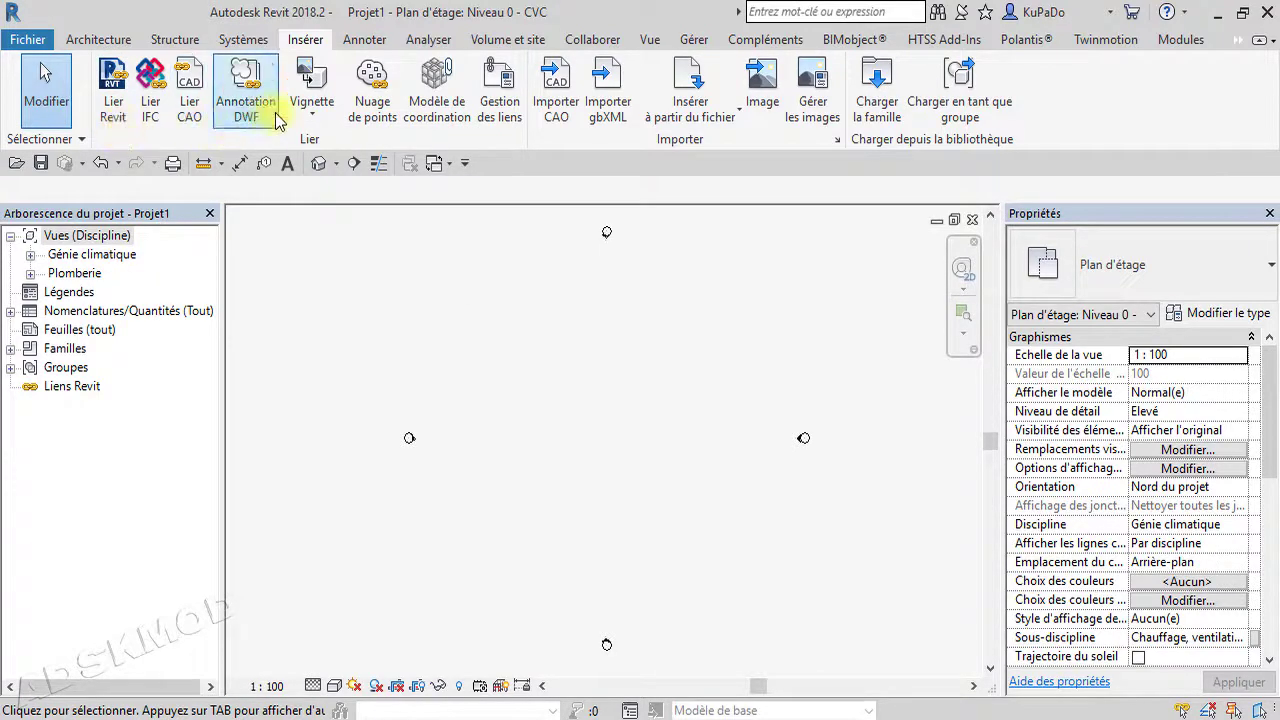
pyautogui.click(363, 46)
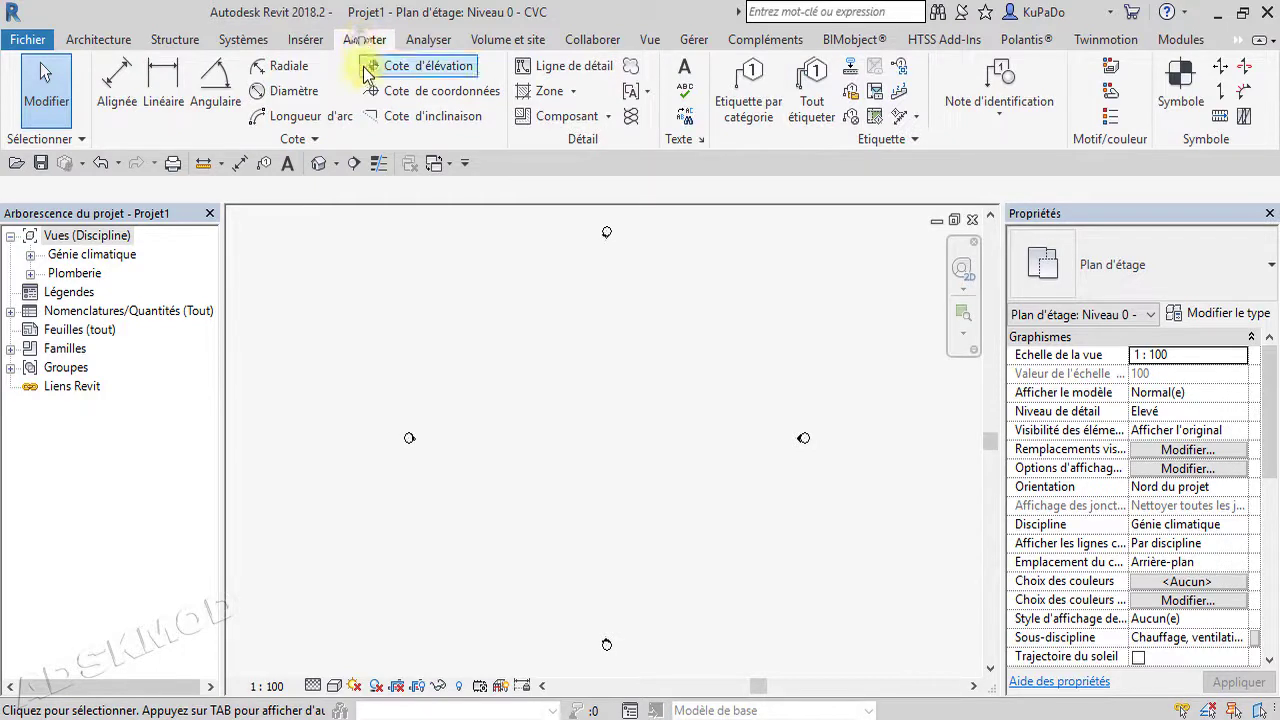
pyautogui.click(421, 46)
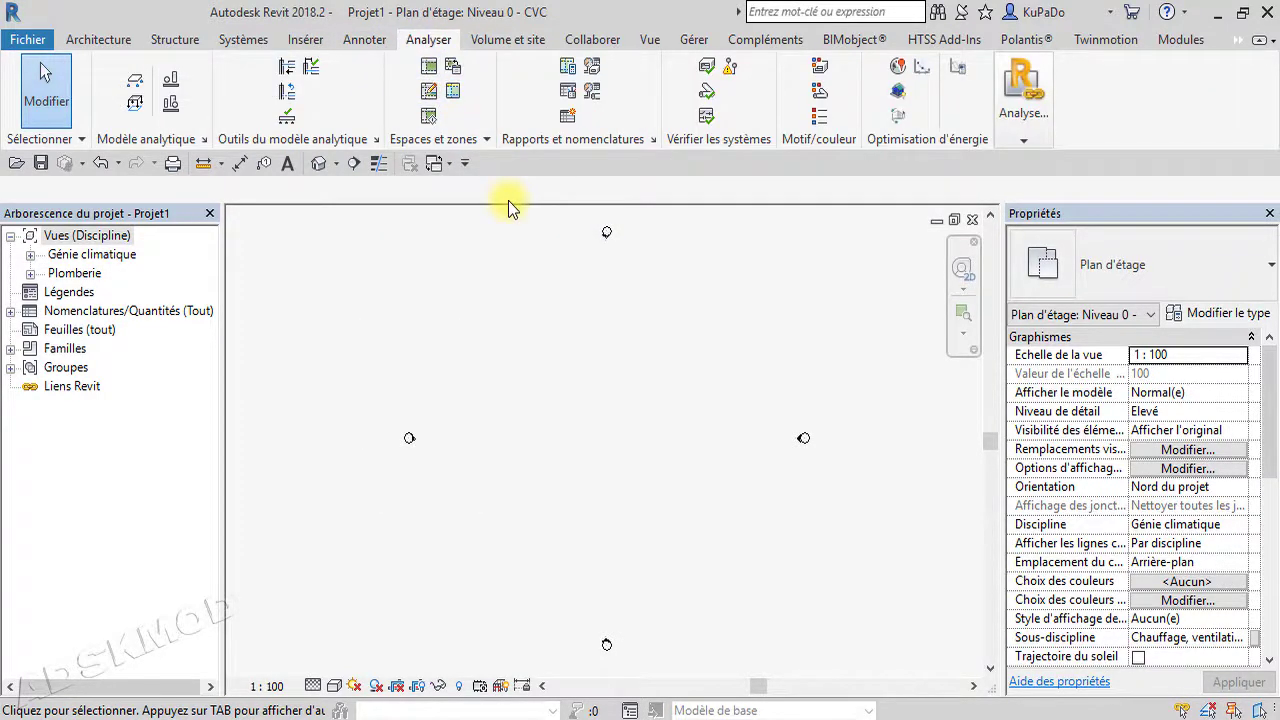
pyautogui.click(532, 44)
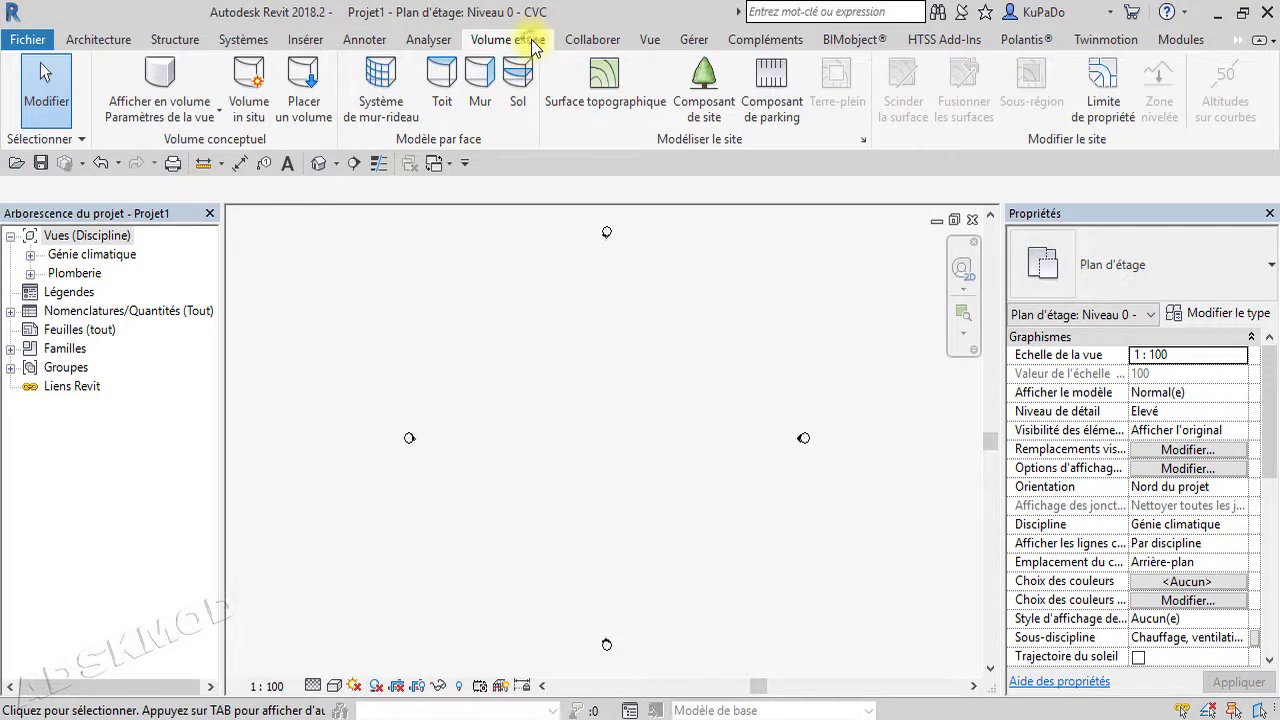
pyautogui.click(610, 40)
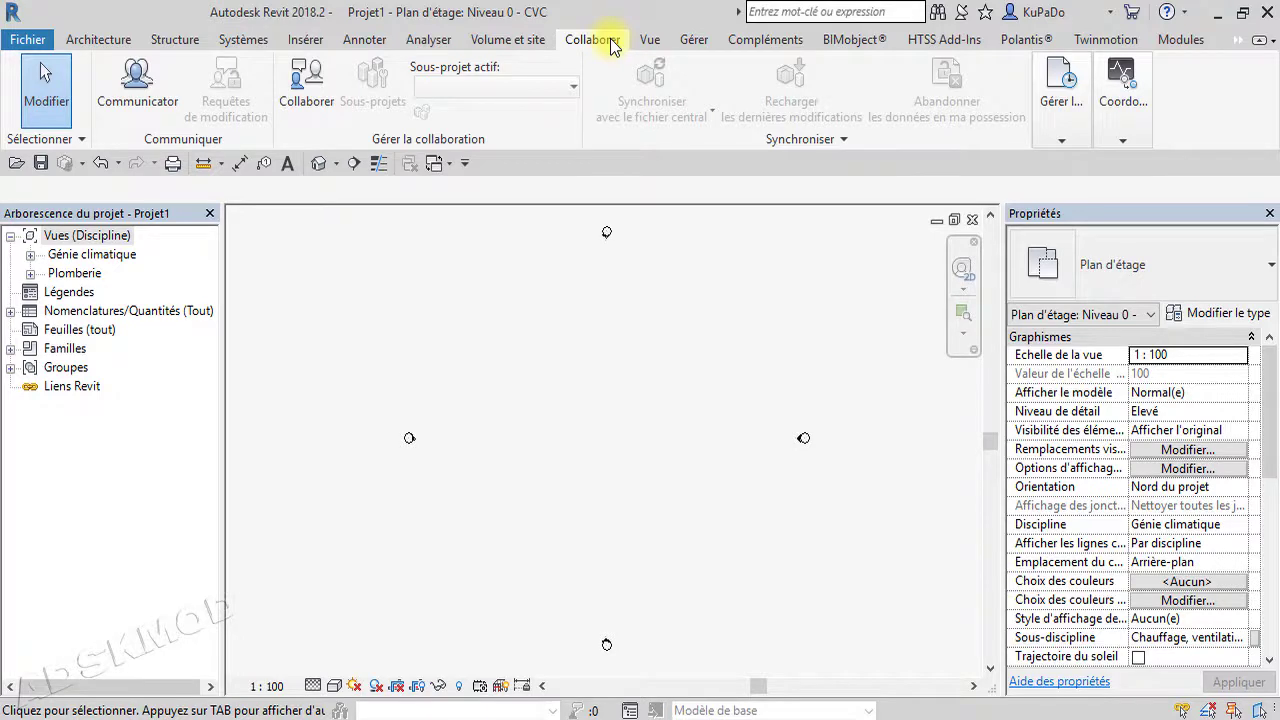
pyautogui.click(1120, 143)
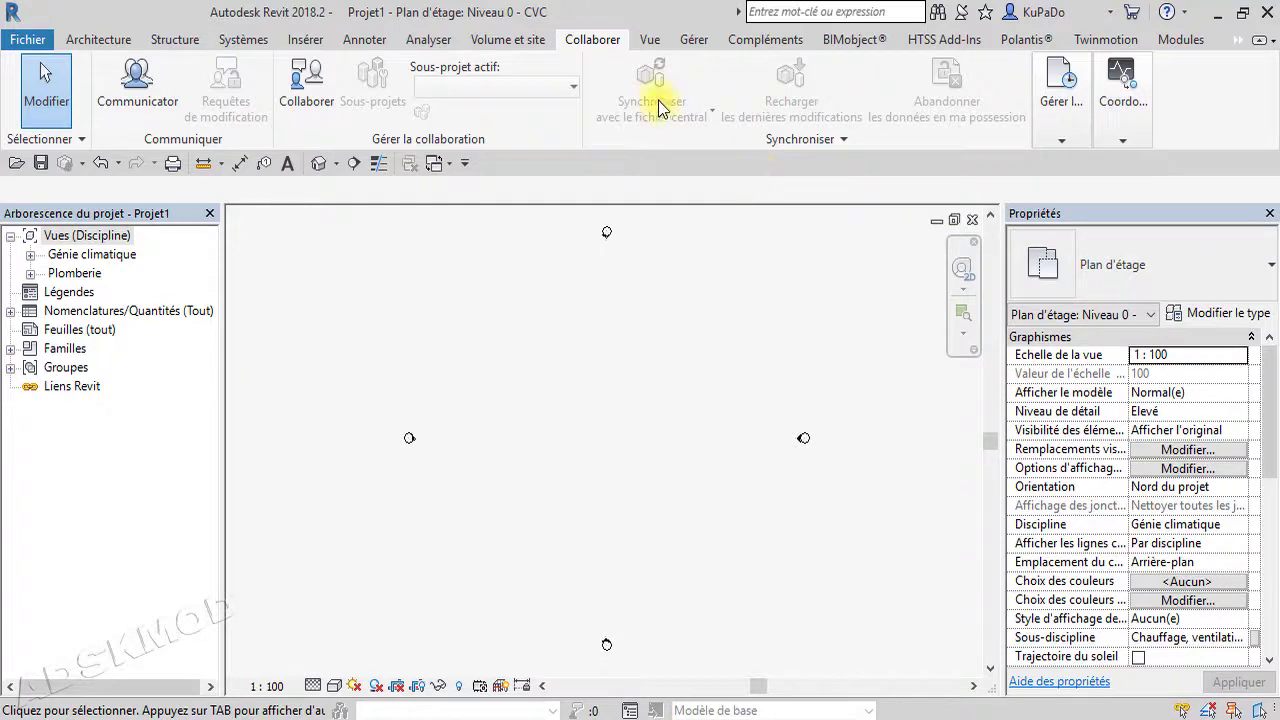
pyautogui.click(651, 41)
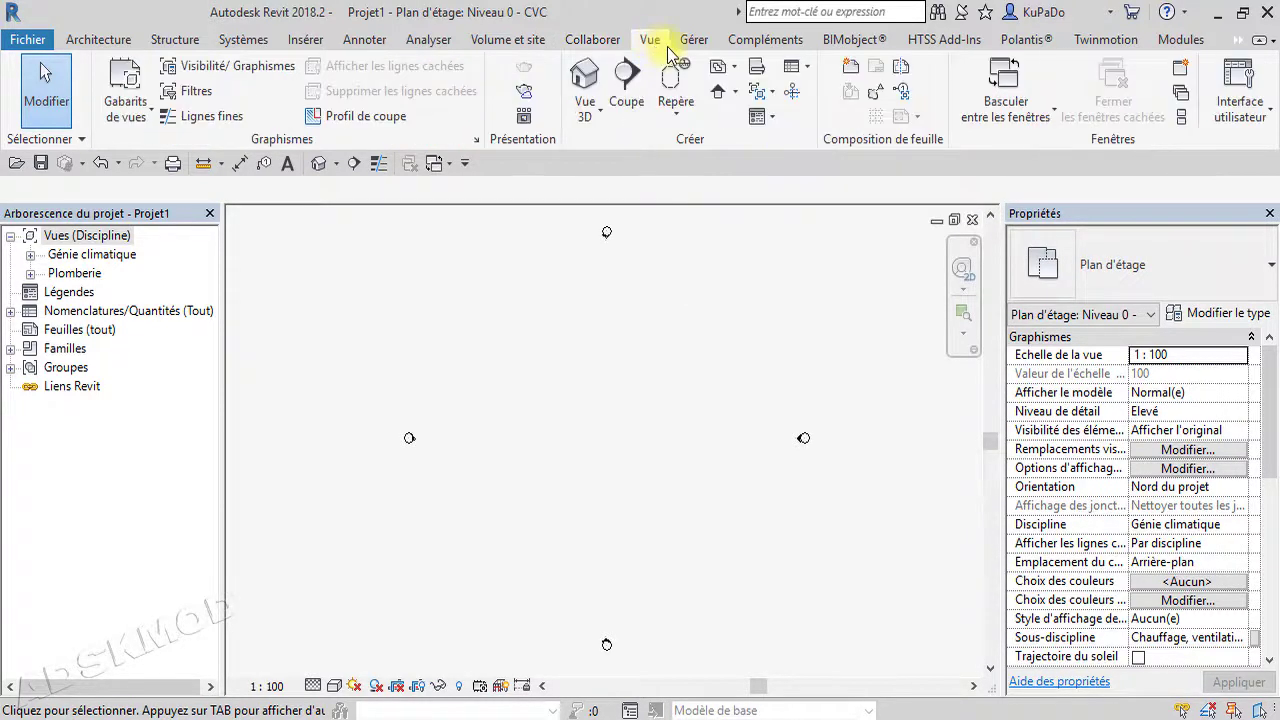
pyautogui.click(698, 41)
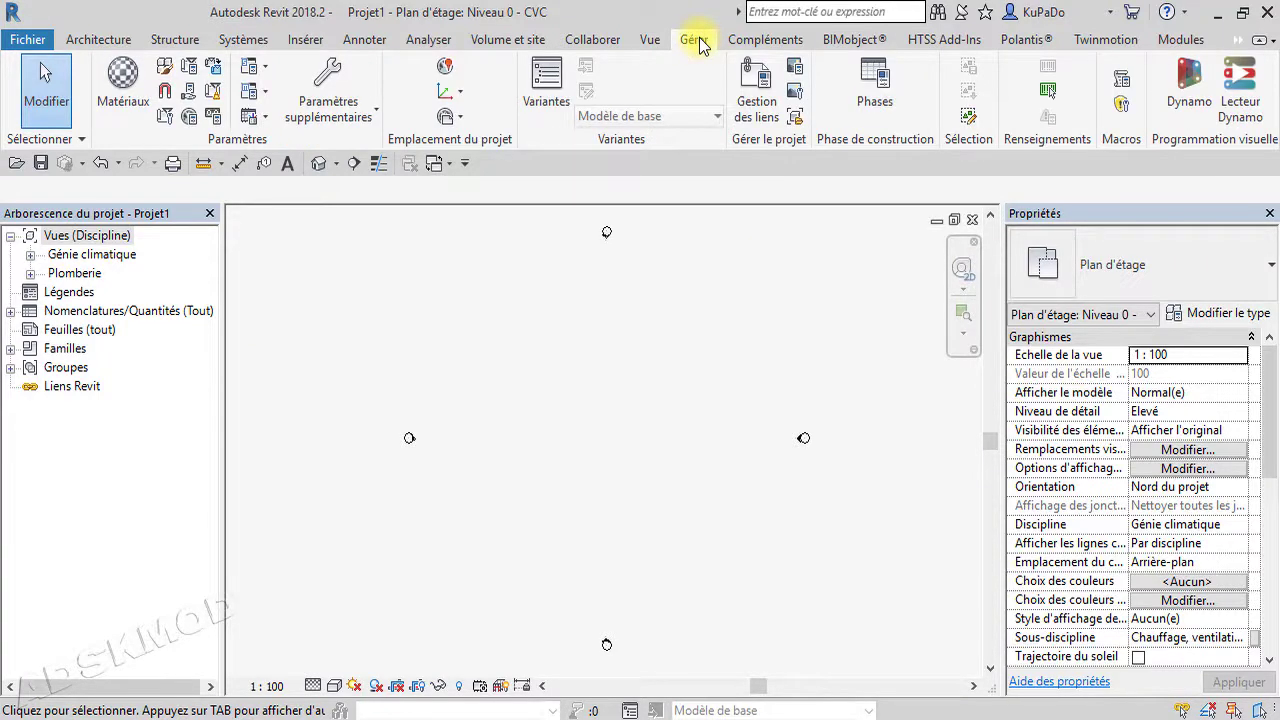
# Examine the add-in commands, such as STL Exporter, BIMobject and Twinmotion, and the Modifier tools, and return to the architecture tools.
pyautogui.click(787, 41)
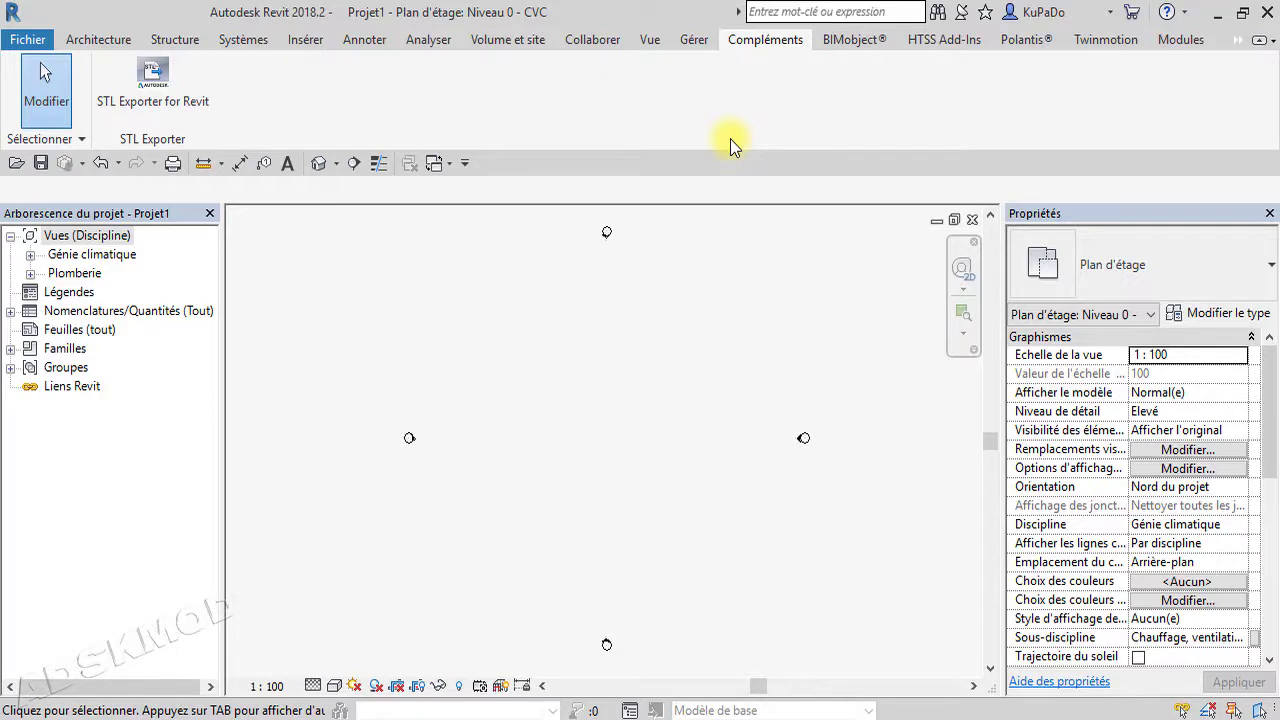
pyautogui.click(855, 45)
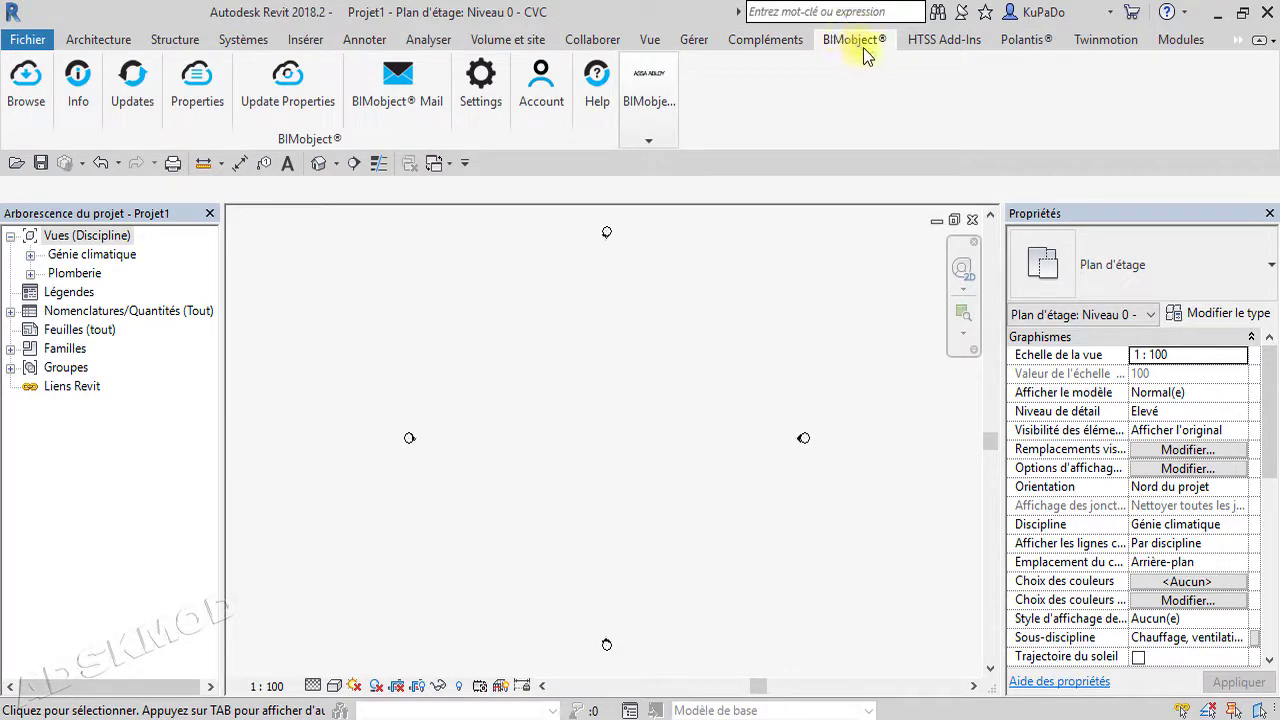
pyautogui.click(940, 45)
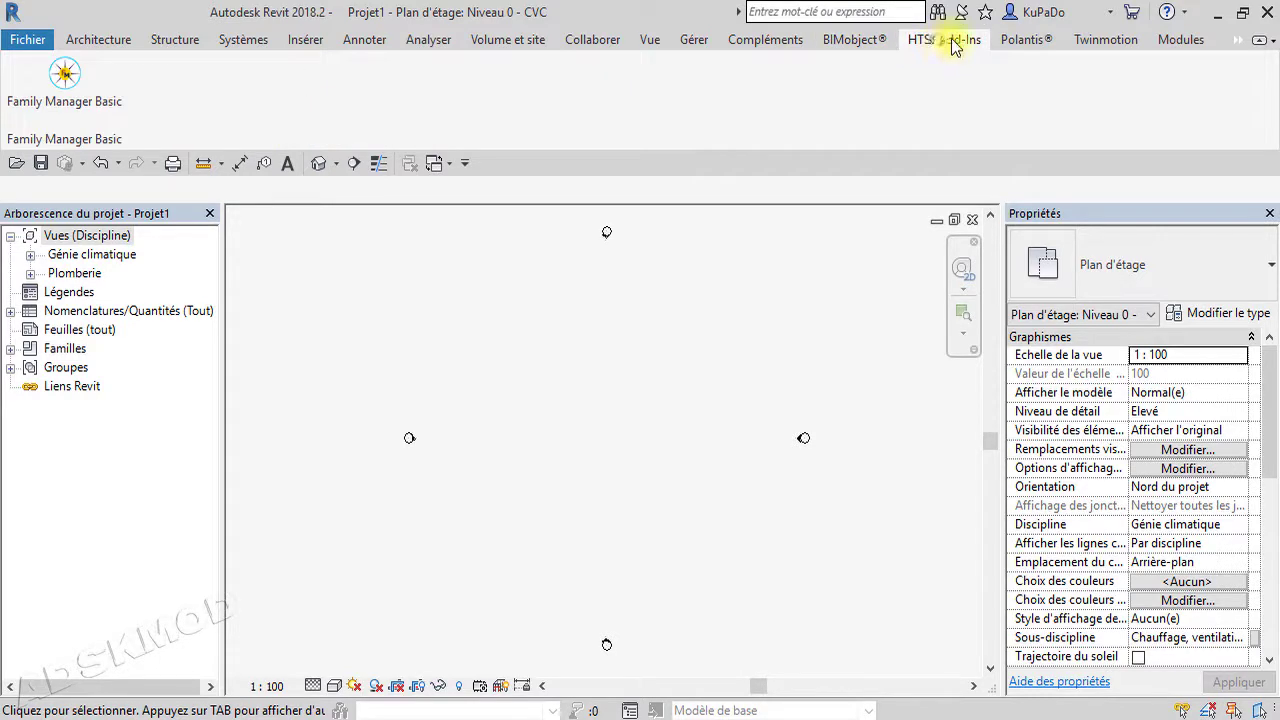
pyautogui.click(1028, 44)
pyautogui.click(1103, 48)
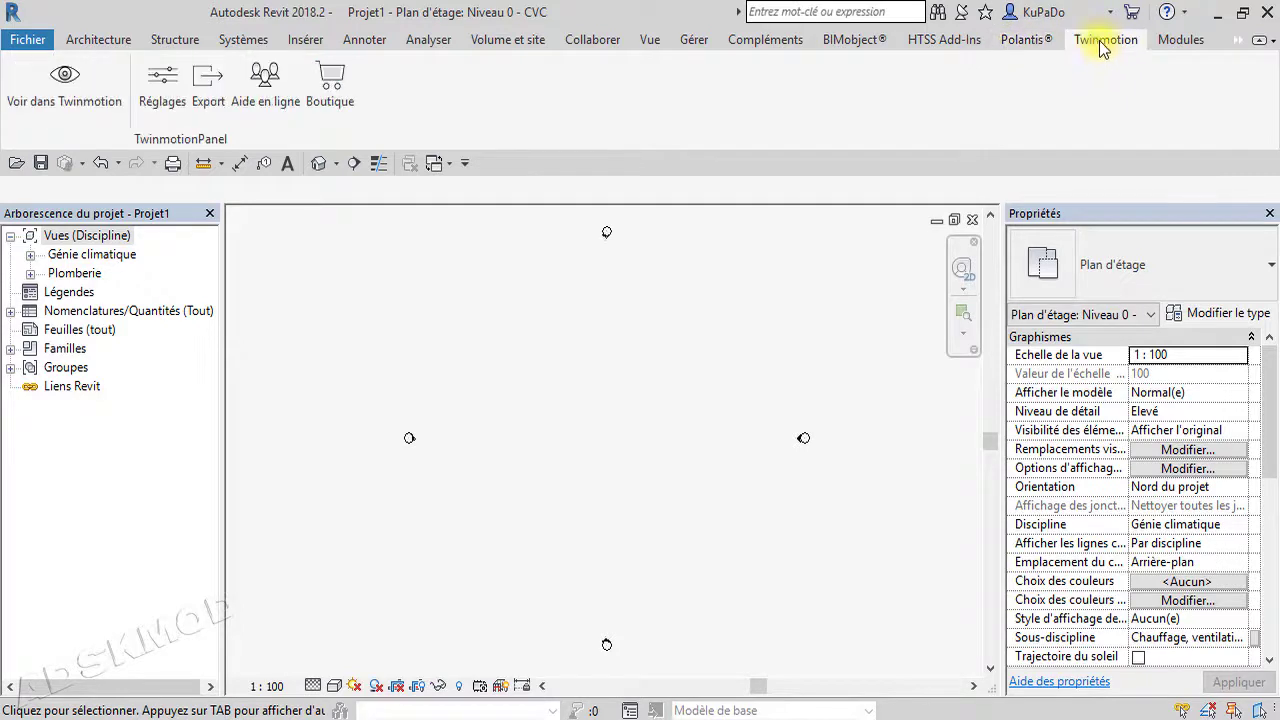
pyautogui.click(1172, 46)
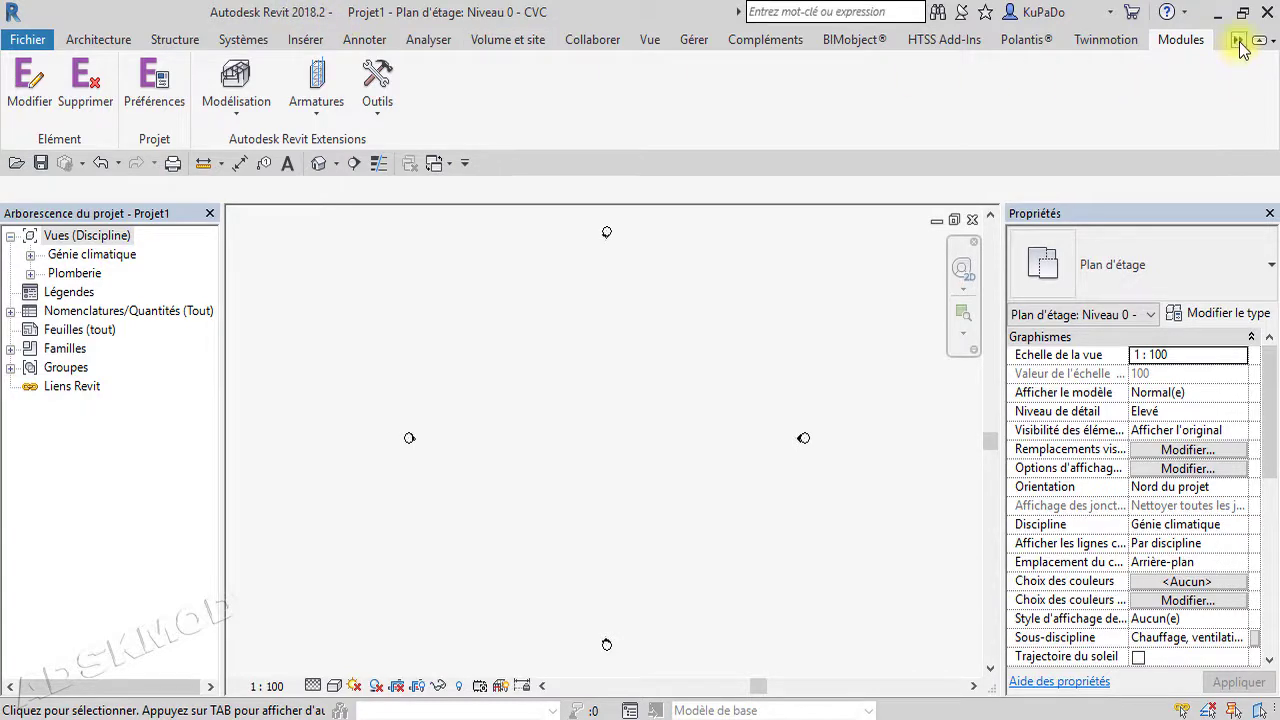
pyautogui.moveTo(1240, 48)
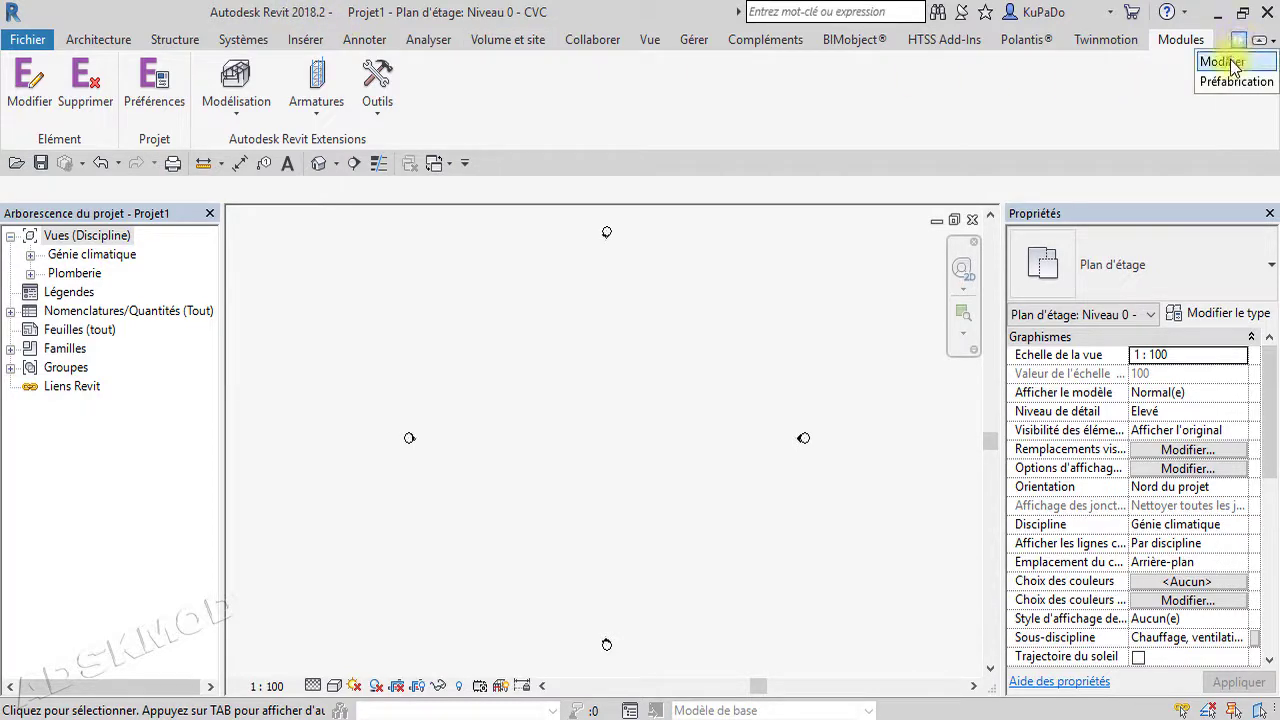
pyautogui.click(1222, 62)
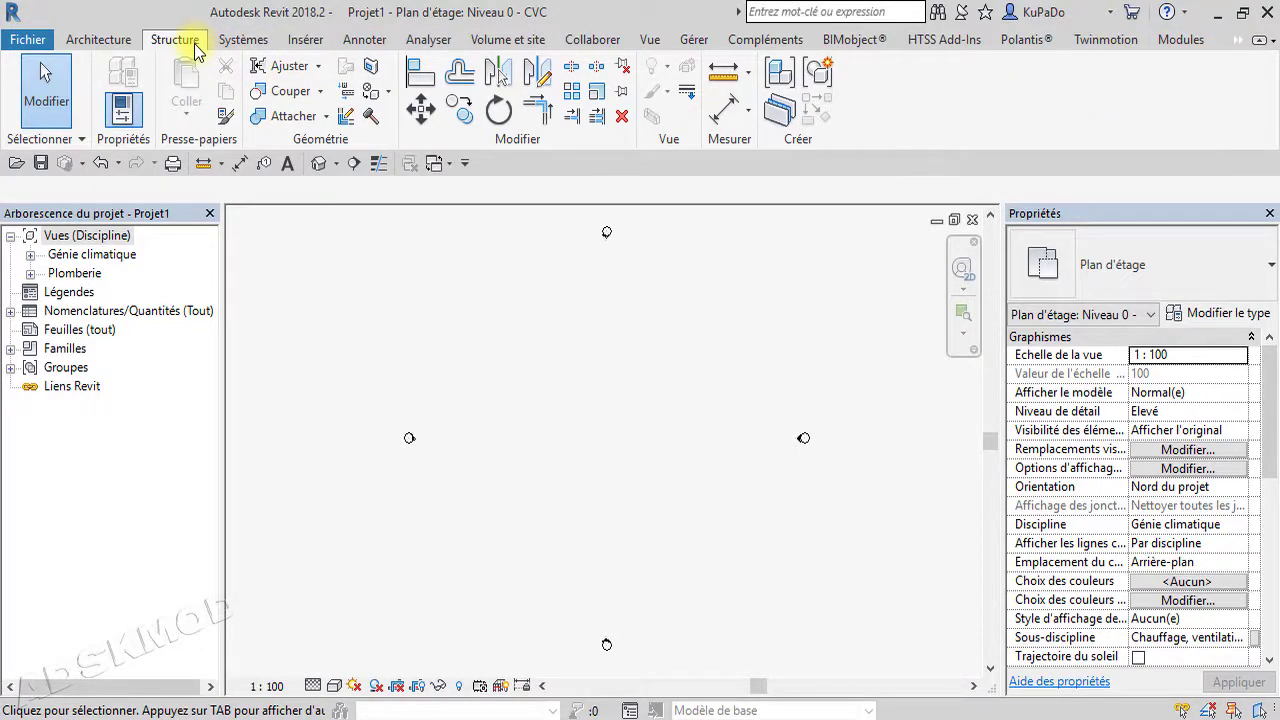
pyautogui.click(90, 38)
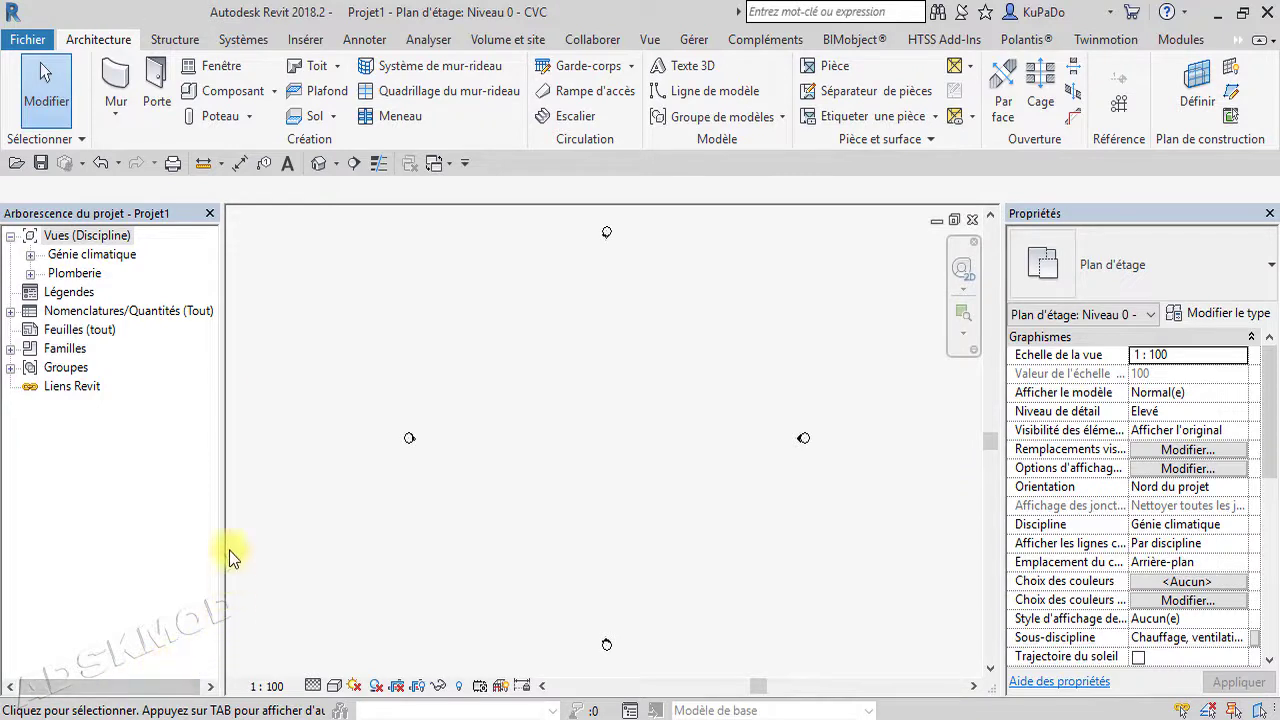
# Expand the Génie climatique views in the project browser to examine its floor plans, ceiling plans, 3D views and elevations.
pyautogui.click(30, 256)
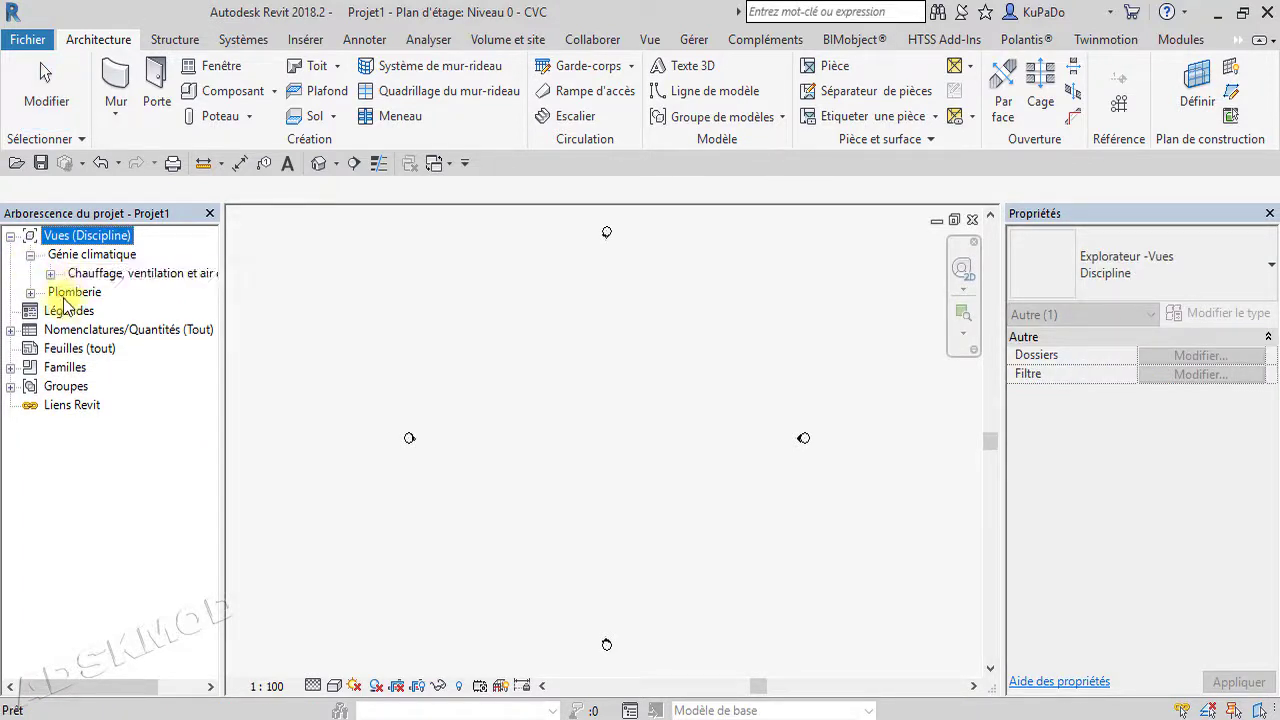
pyautogui.click(30, 256)
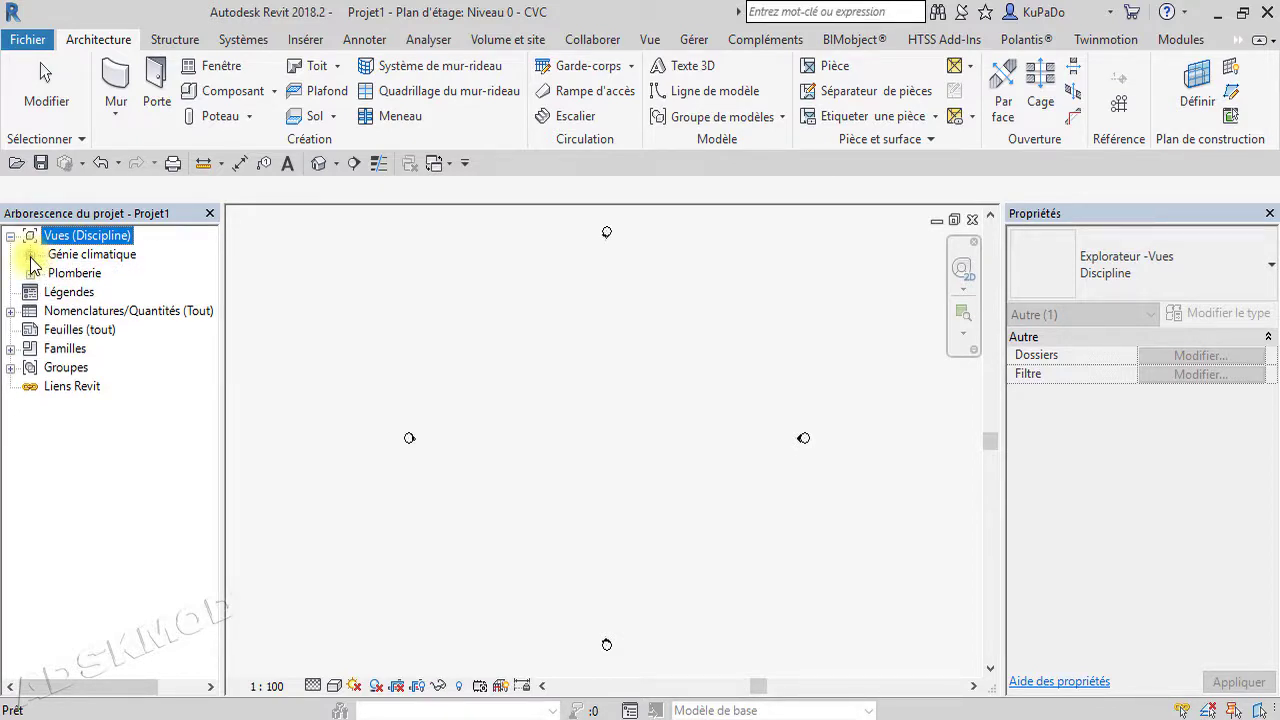
pyautogui.click(30, 255)
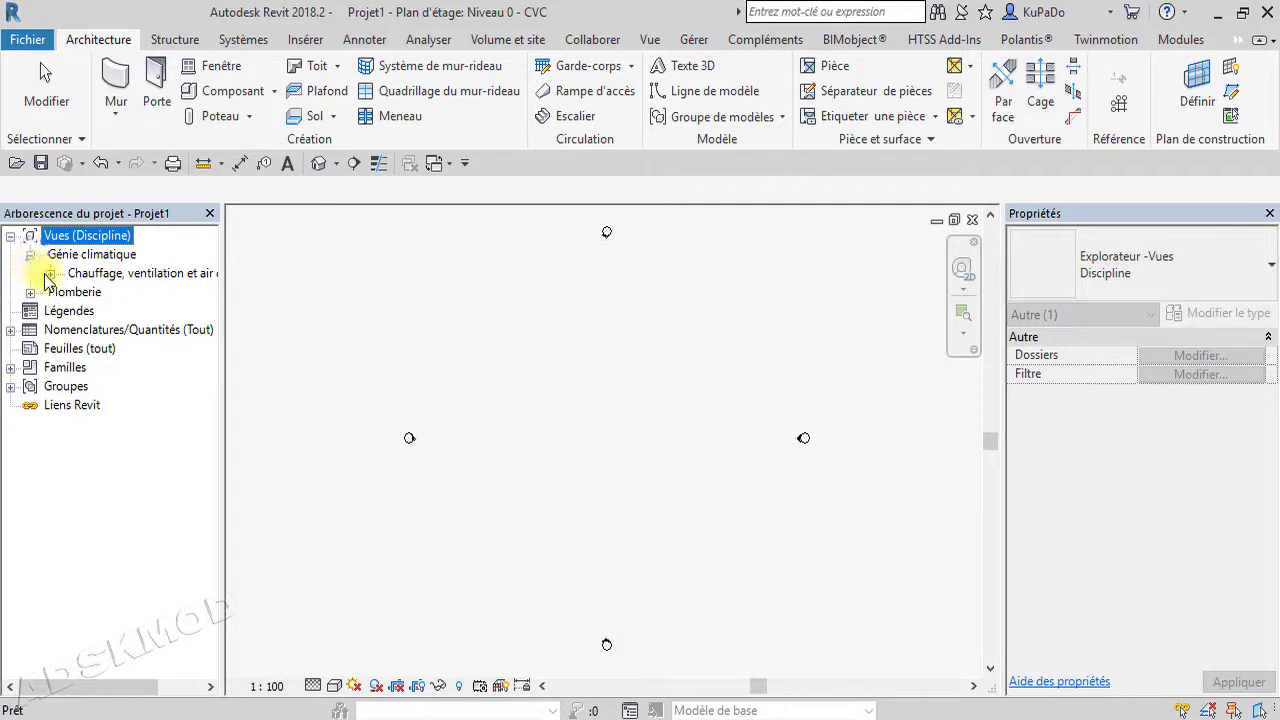
pyautogui.click(49, 273)
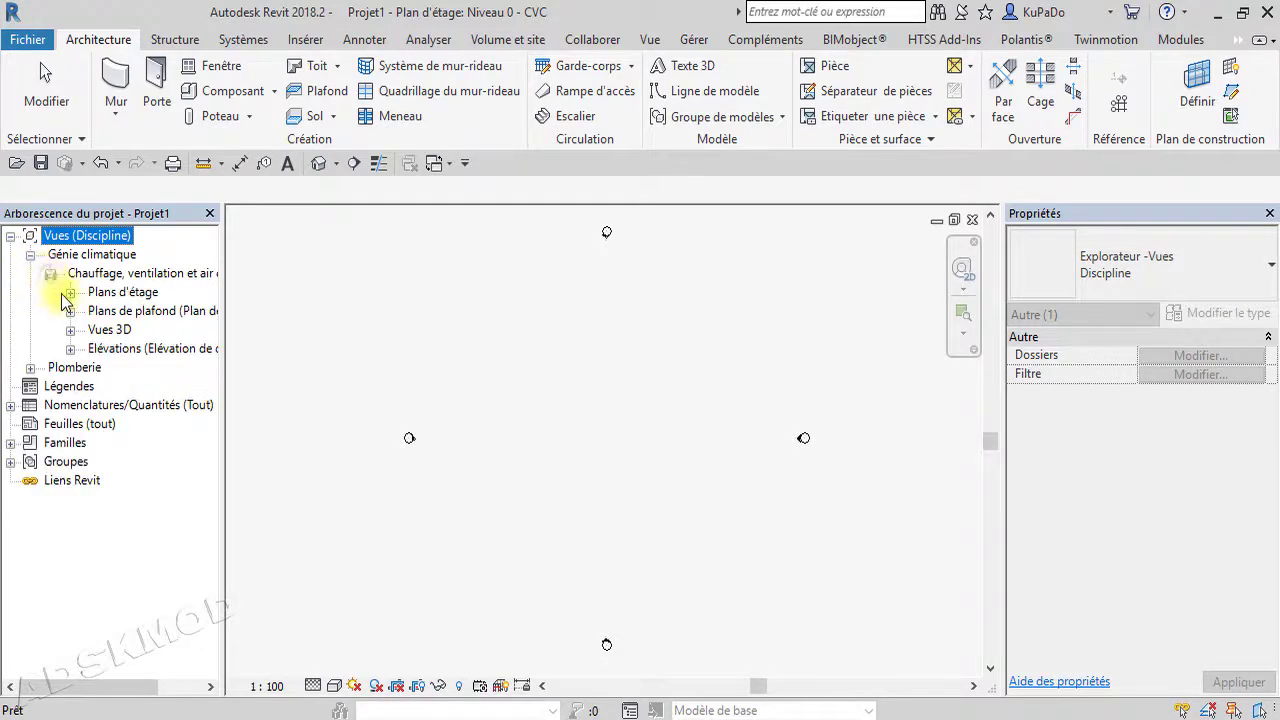
pyautogui.click(70, 293)
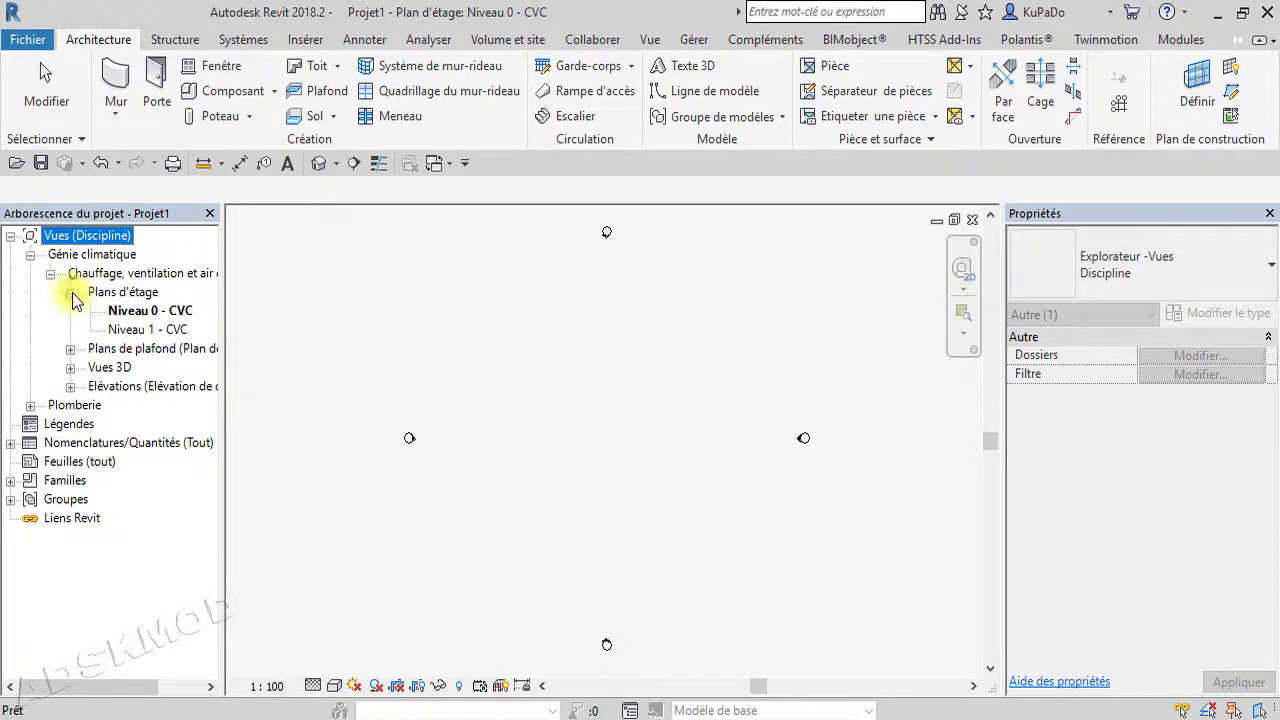
pyautogui.click(70, 349)
pyautogui.click(70, 405)
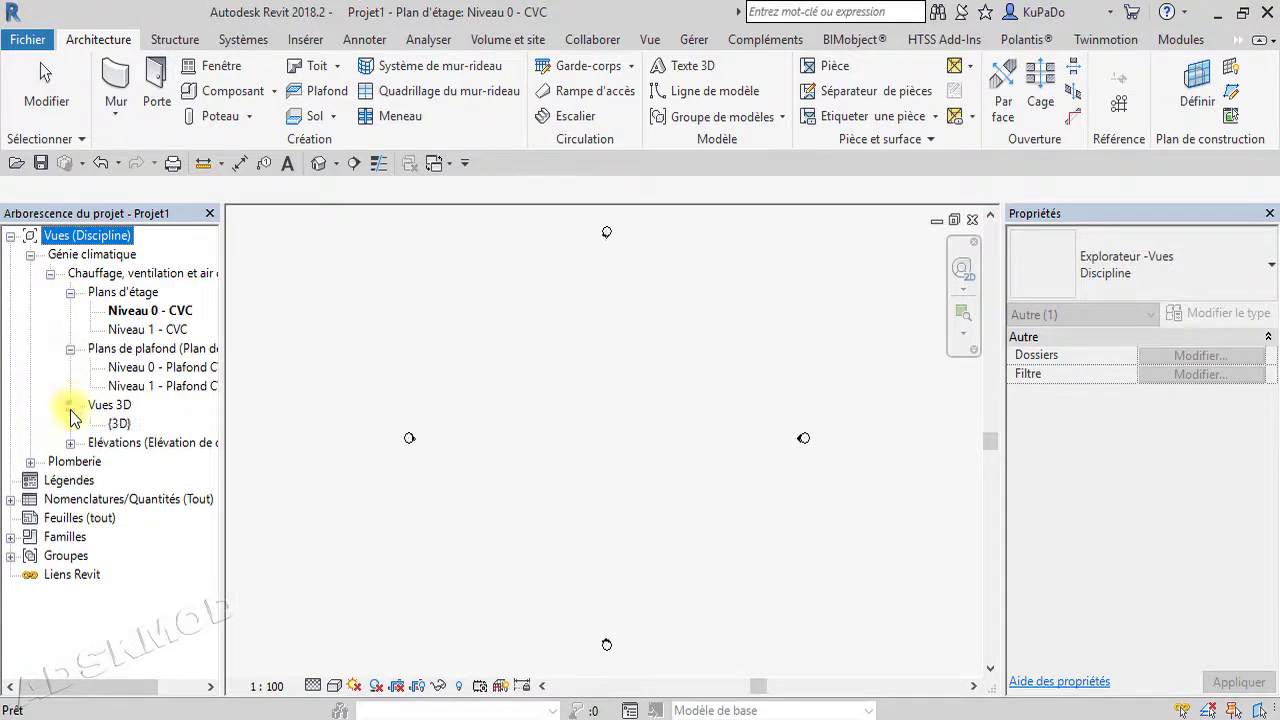
pyautogui.click(70, 443)
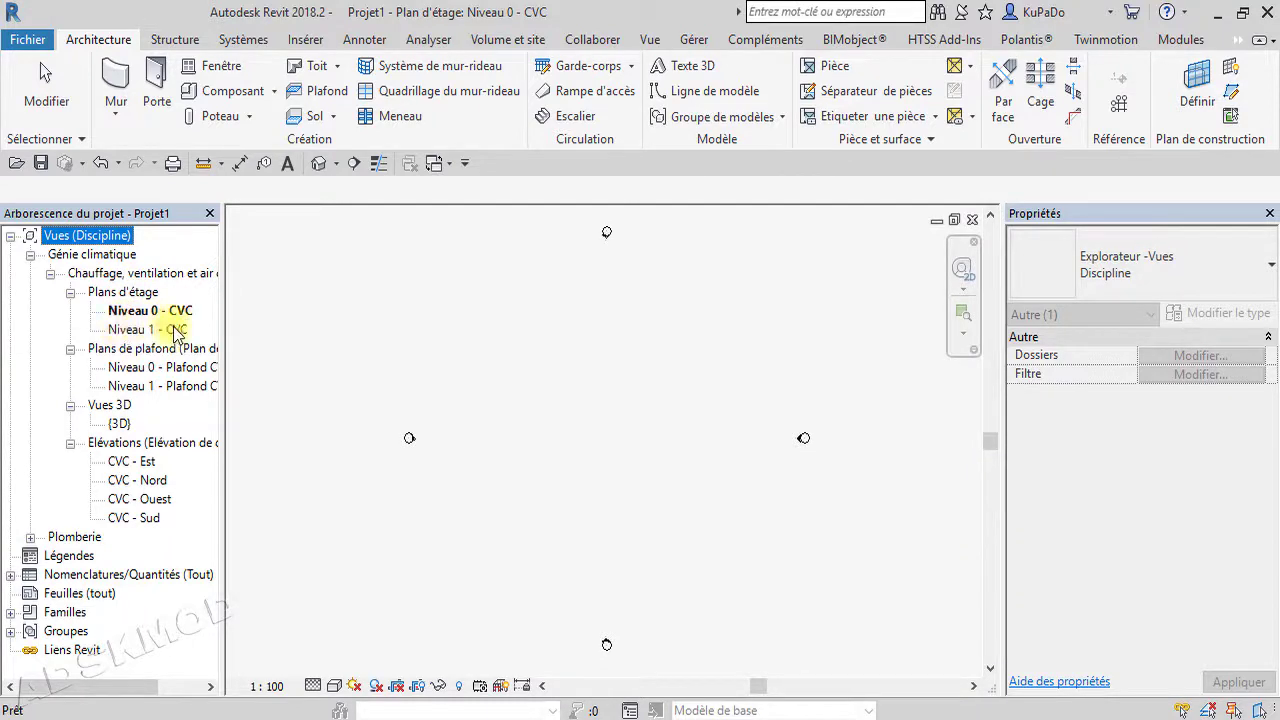
# Review each Génie climatique view category by collapsing and re-expanding it, and collapse the whole discipline.
pyautogui.click(71, 294)
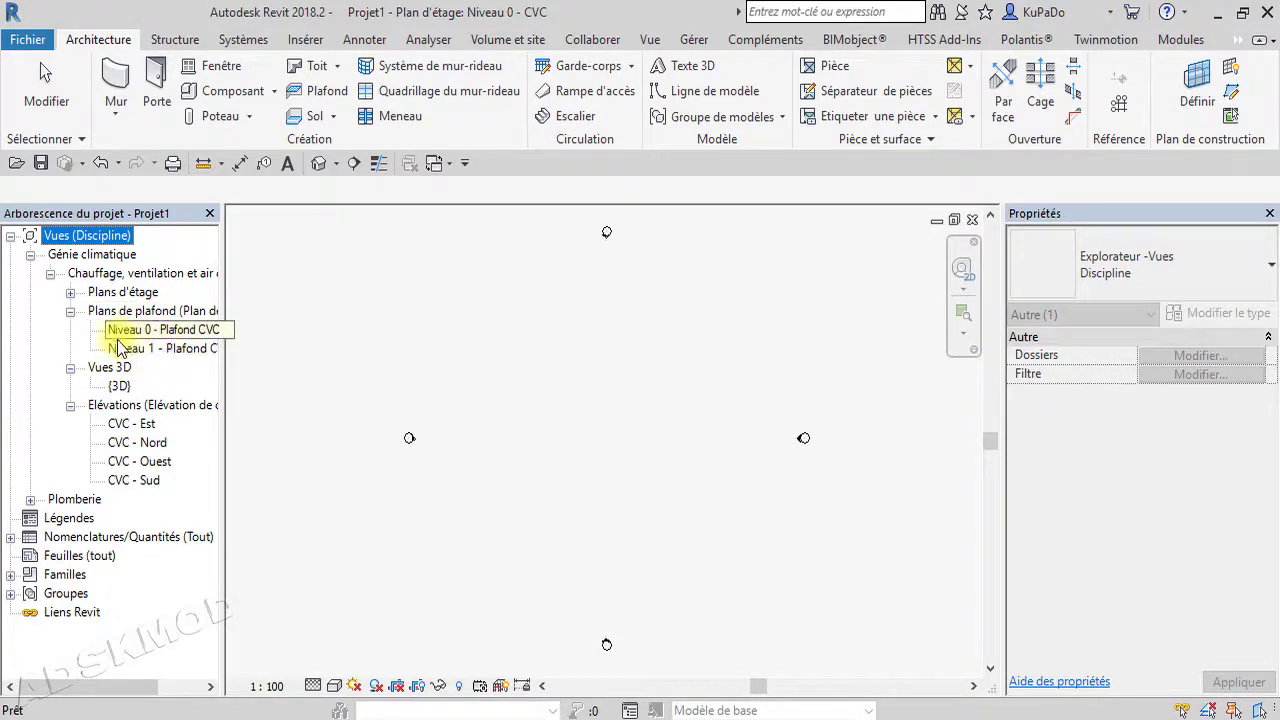
pyautogui.click(71, 312)
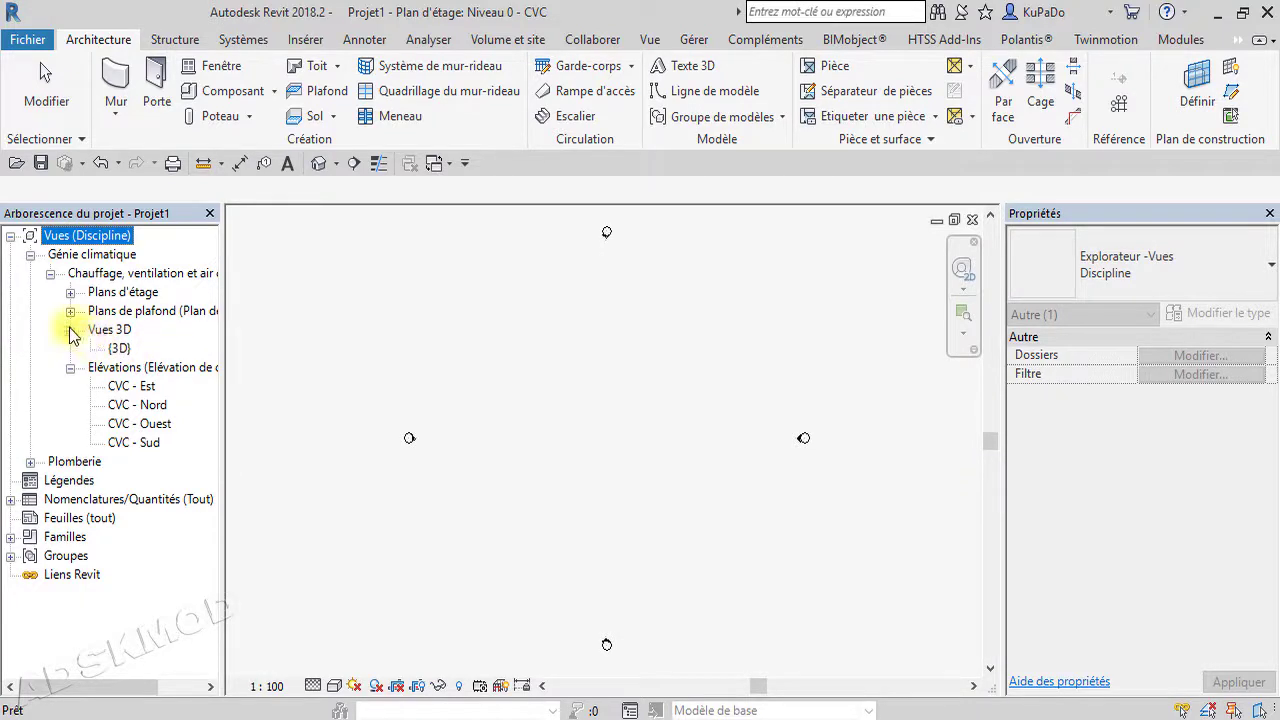
pyautogui.click(70, 330)
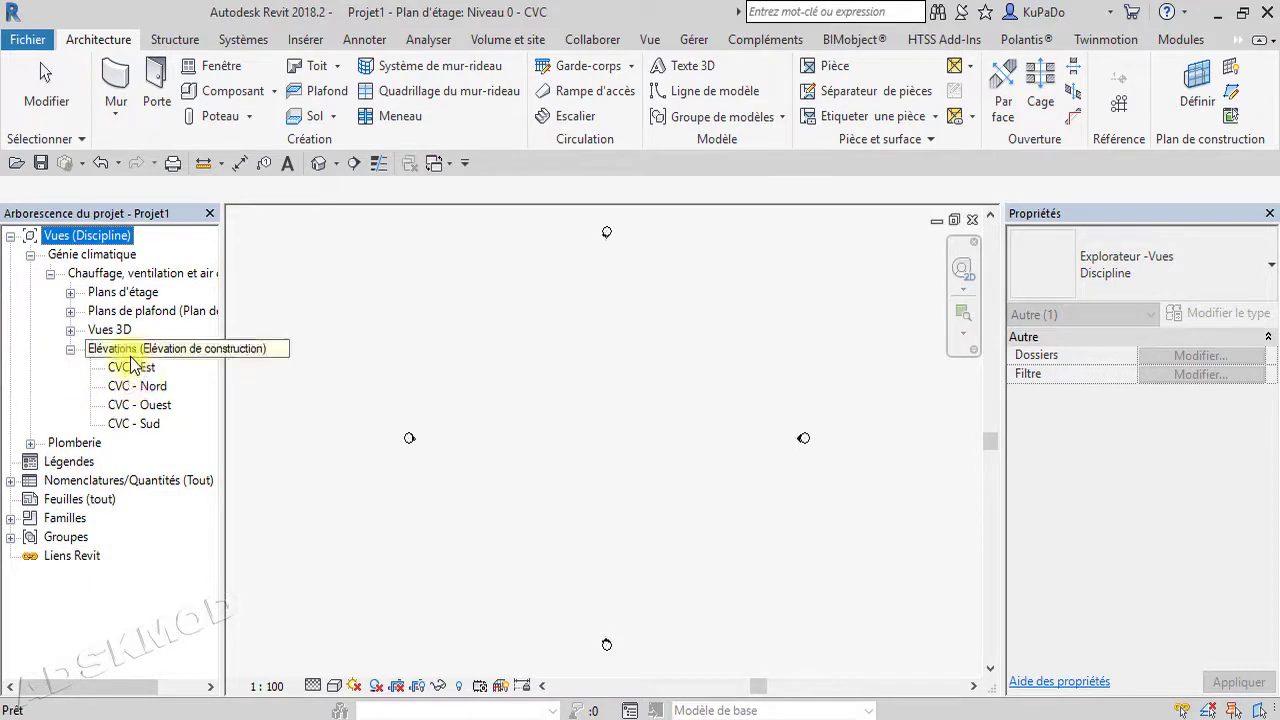
pyautogui.click(69, 331)
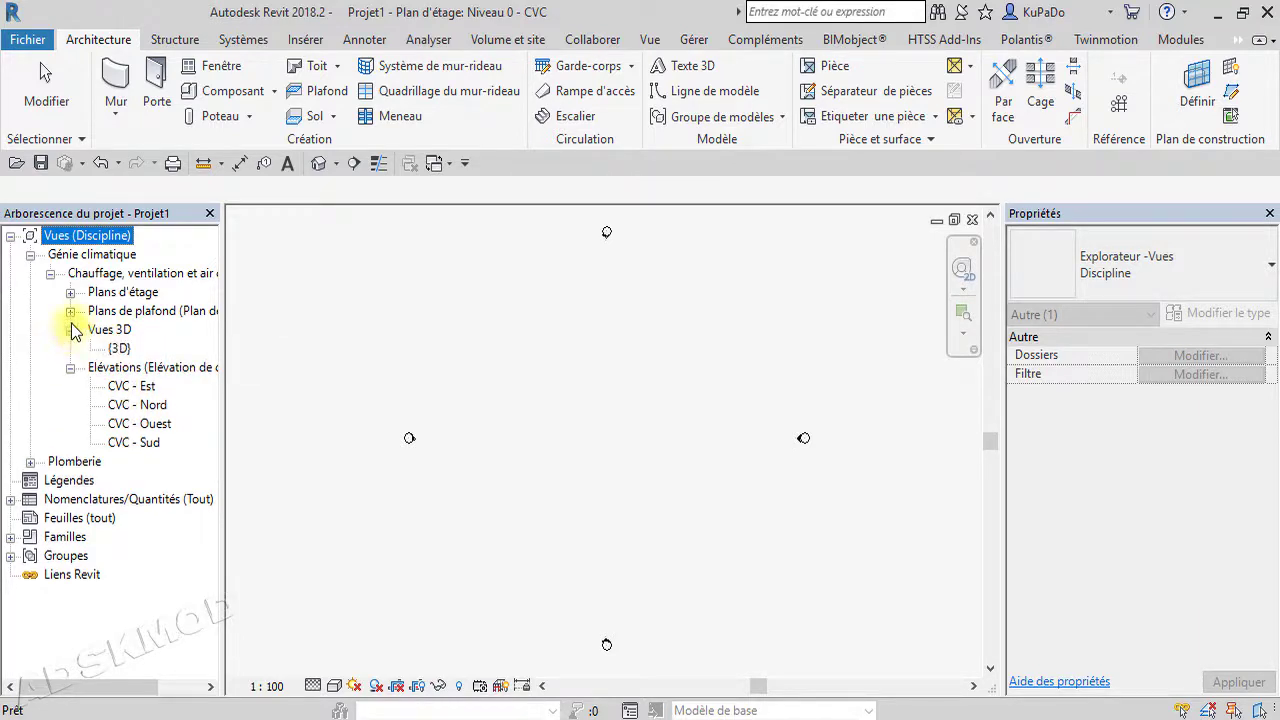
pyautogui.click(70, 312)
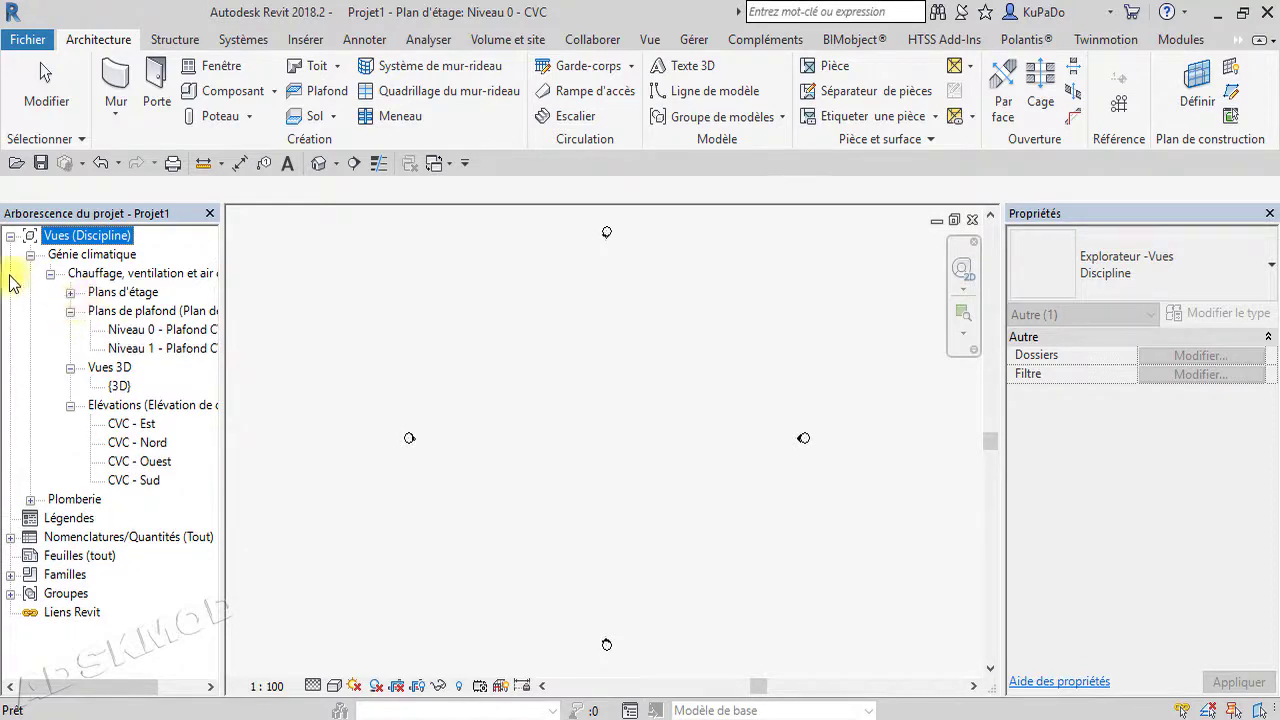
pyautogui.click(70, 293)
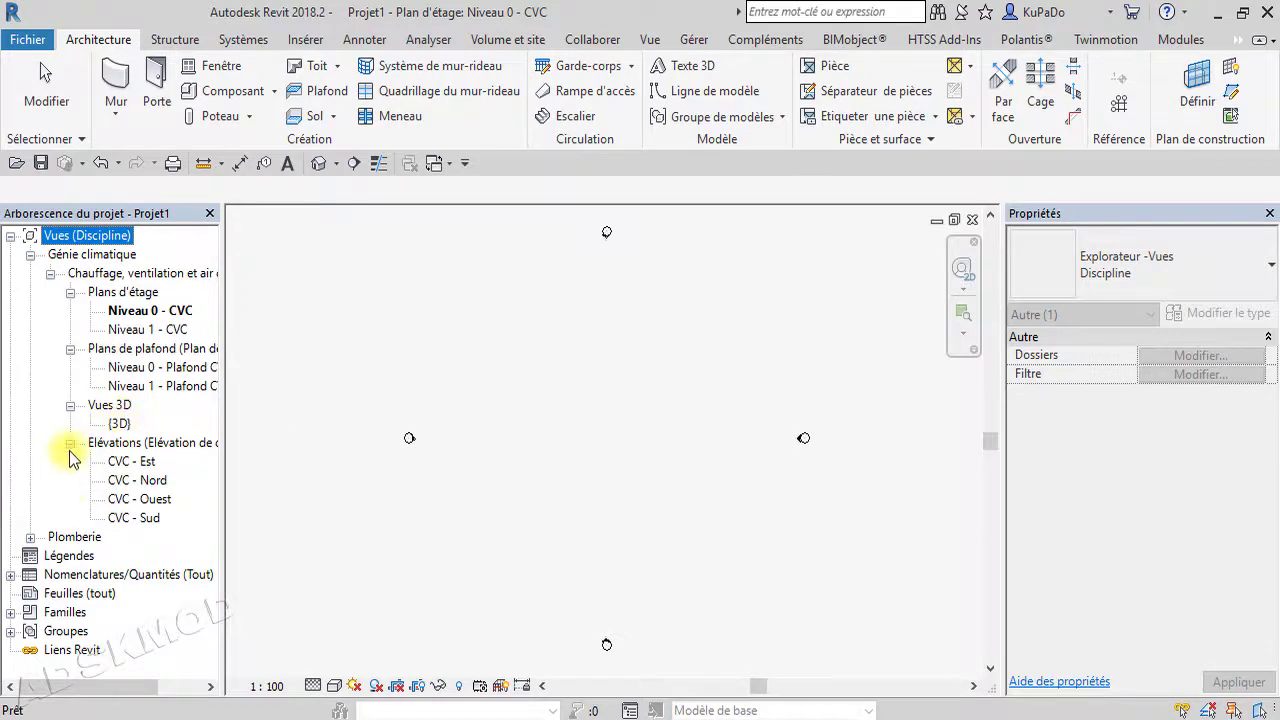
pyautogui.click(31, 256)
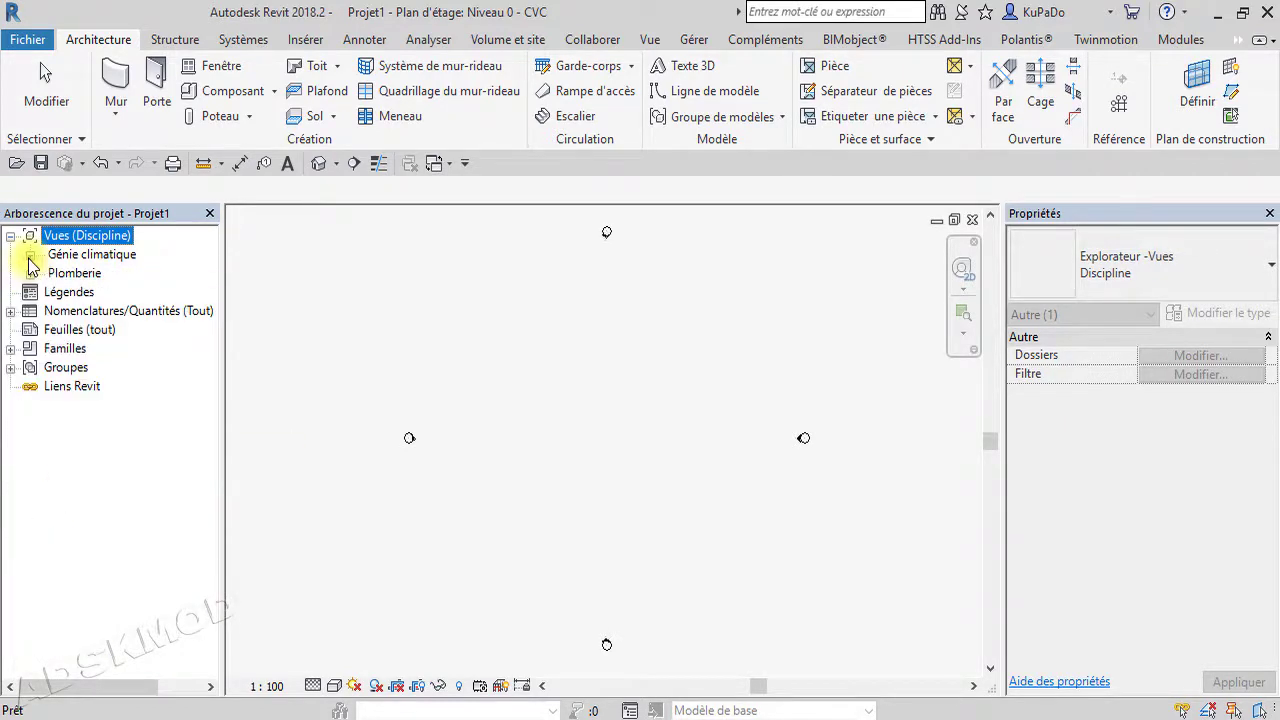
# Examine the view categories under the Plomberie discipline and collapse it.
pyautogui.click(31, 273)
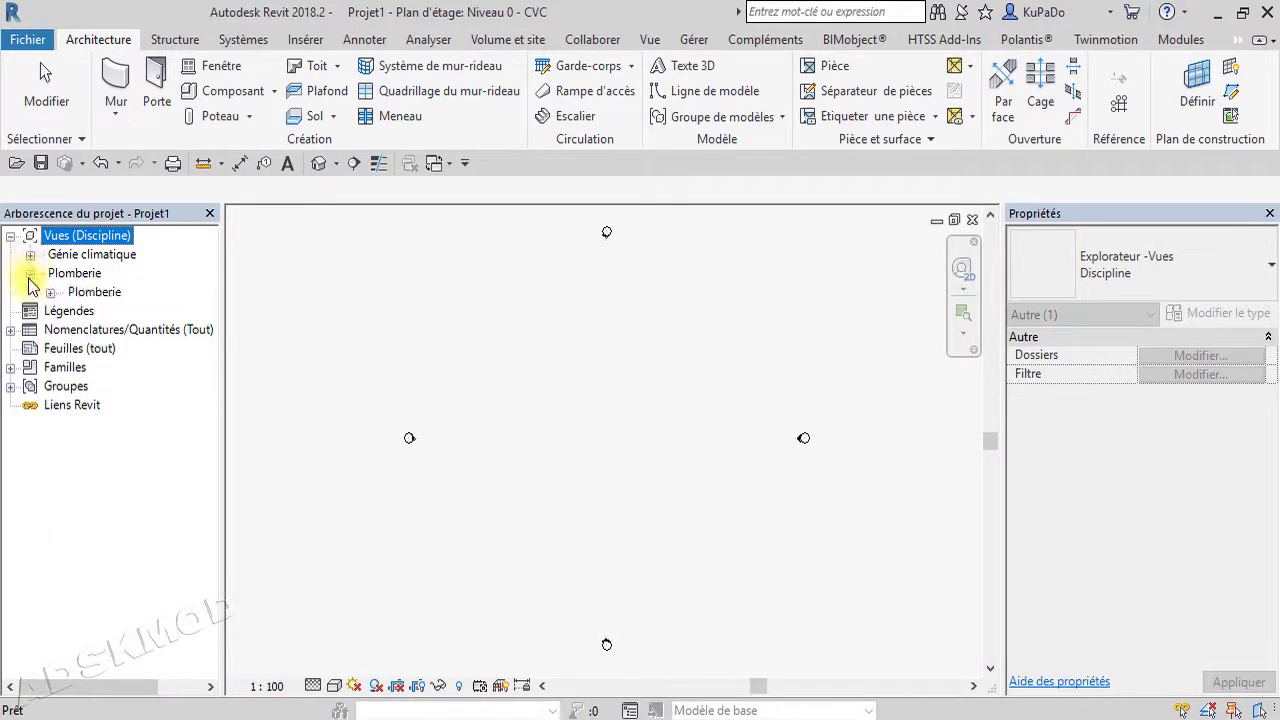
pyautogui.click(50, 292)
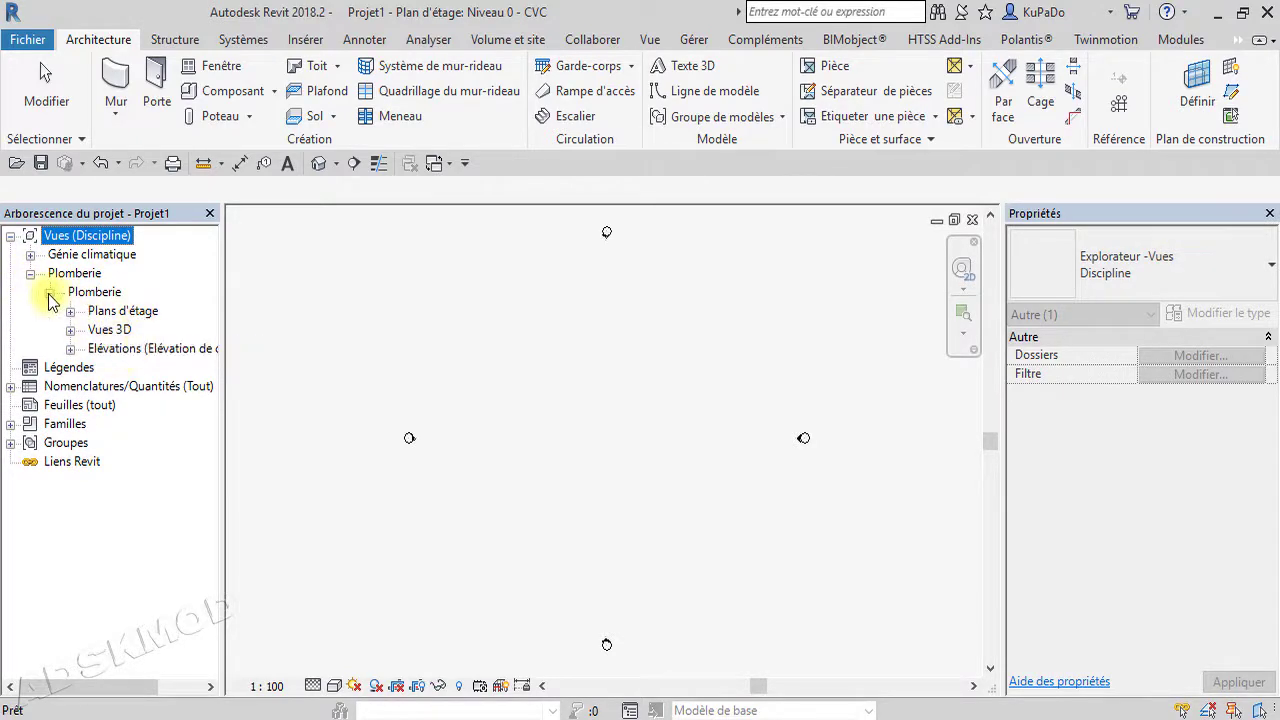
pyautogui.click(31, 273)
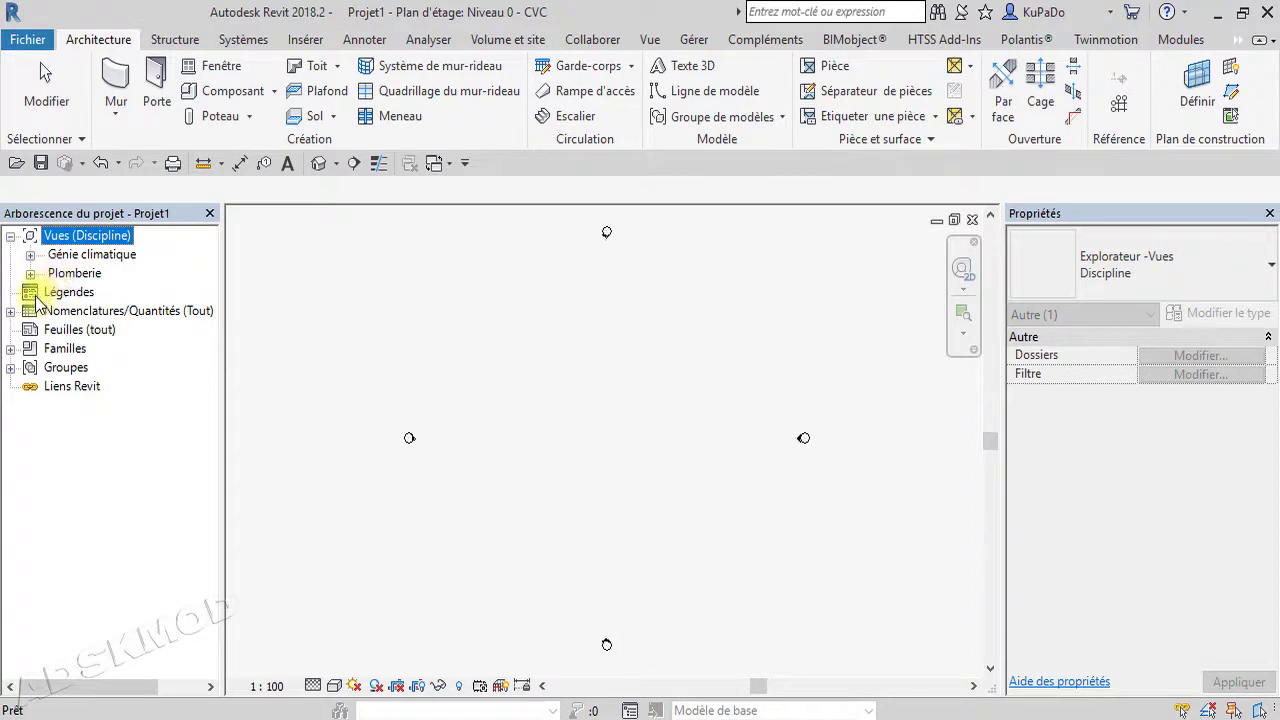
# Examine the project browser's legends, schedules, sheets, families and groups, and the properties of the Niveau 0 floor plan.
pyautogui.click(38, 297)
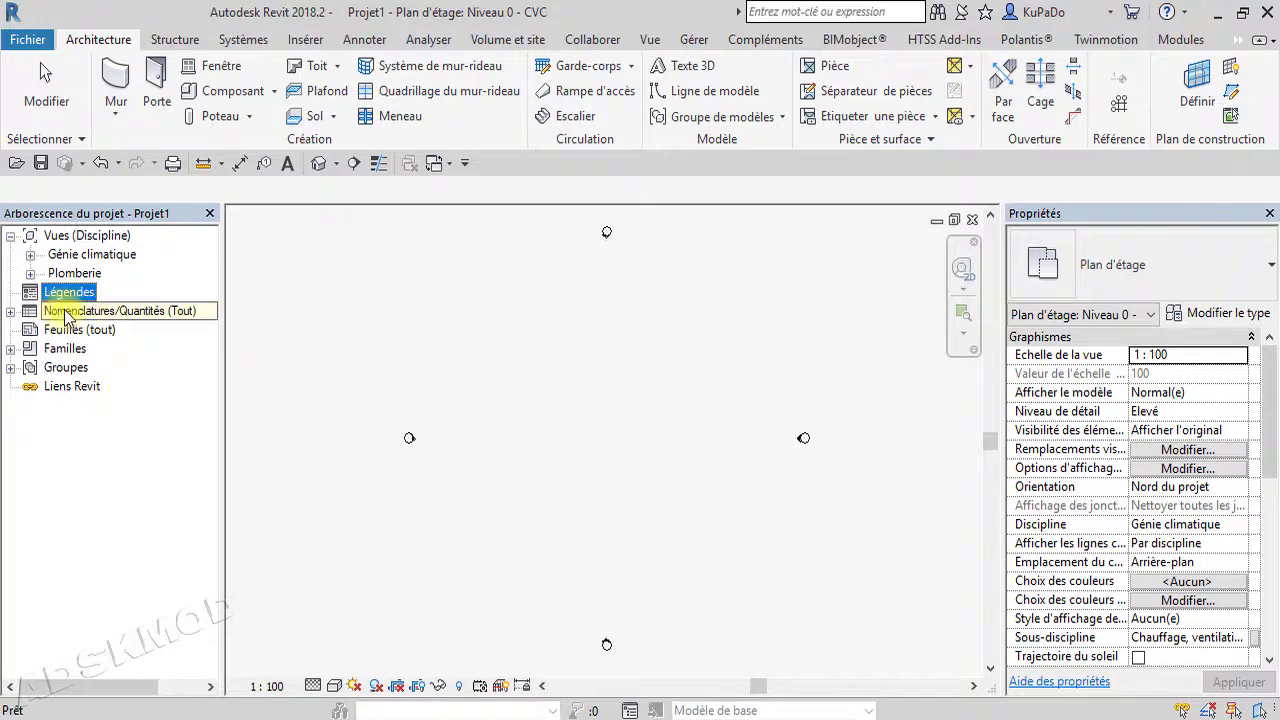
pyautogui.click(11, 311)
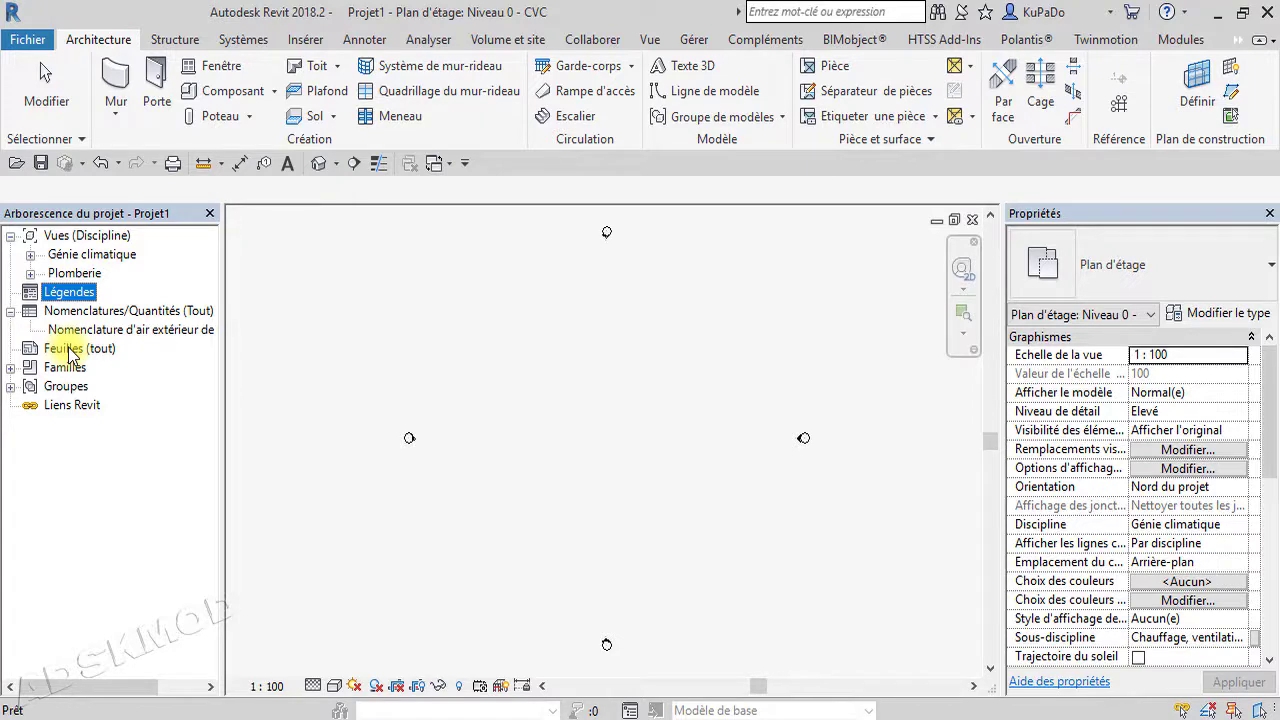
pyautogui.click(10, 367)
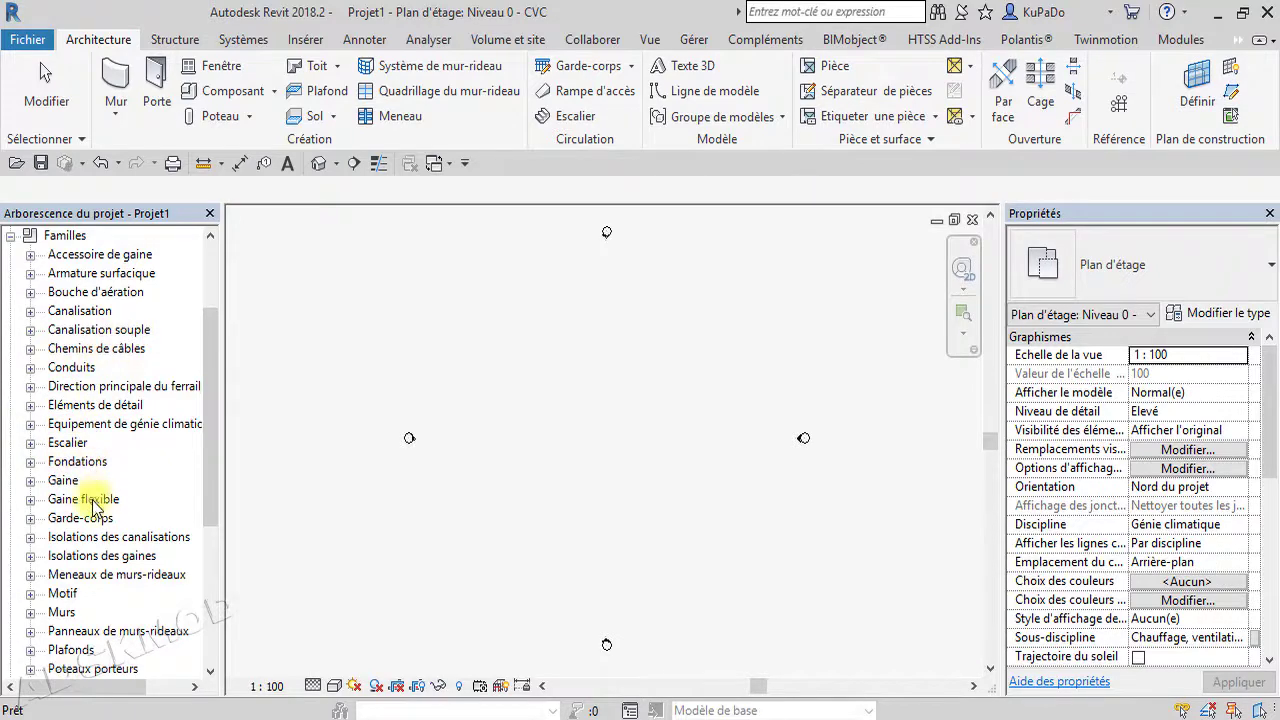
pyautogui.scroll(-2, 105, 567)
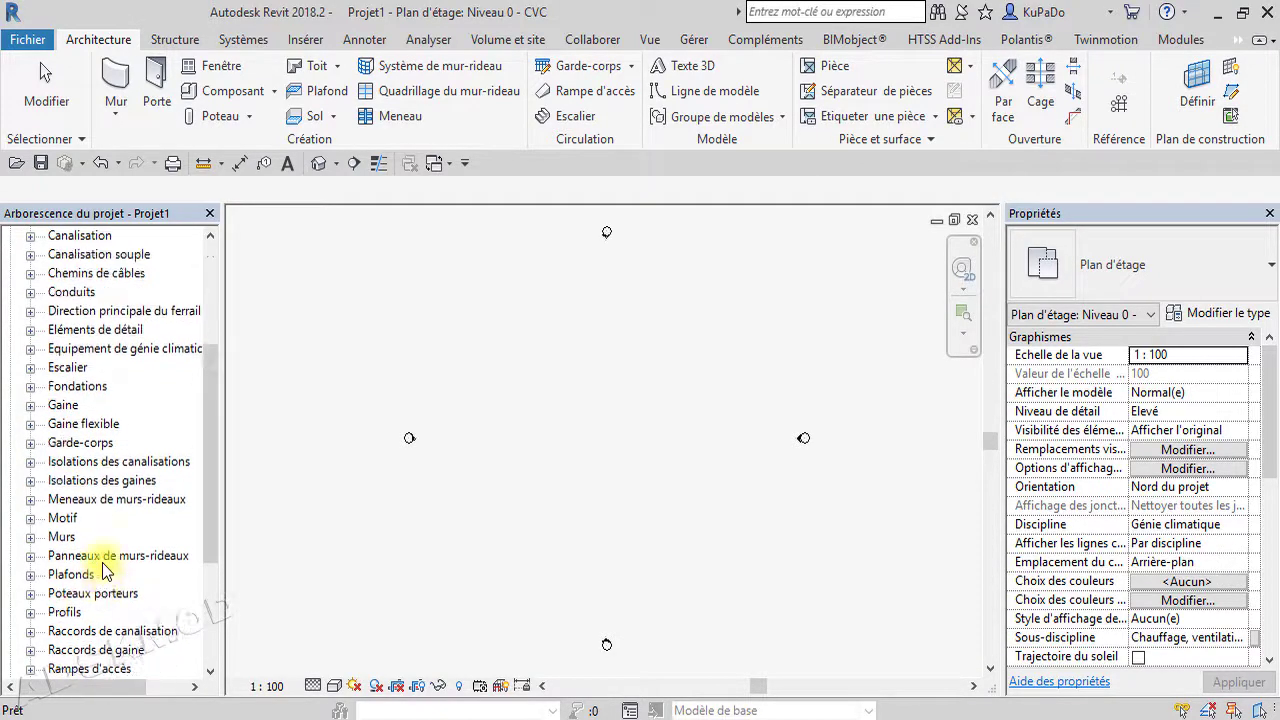
pyautogui.scroll(4, 105, 560)
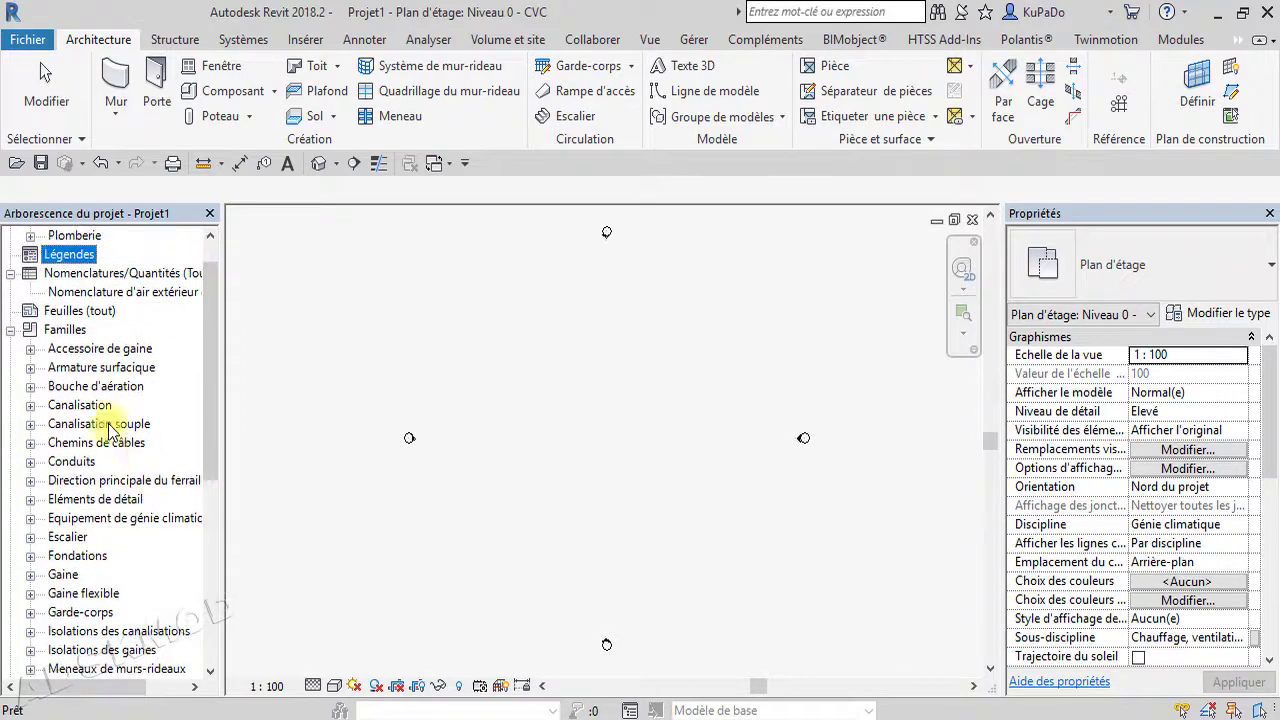
pyautogui.click(10, 330)
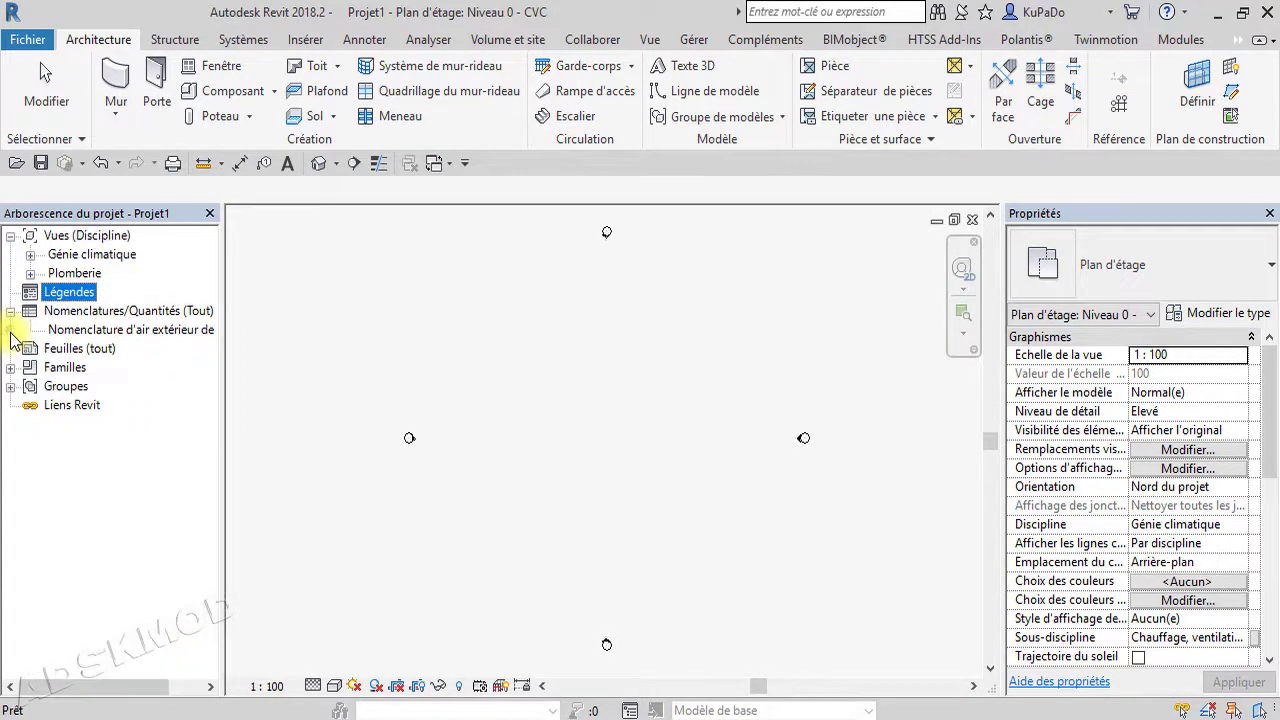
pyautogui.click(10, 387)
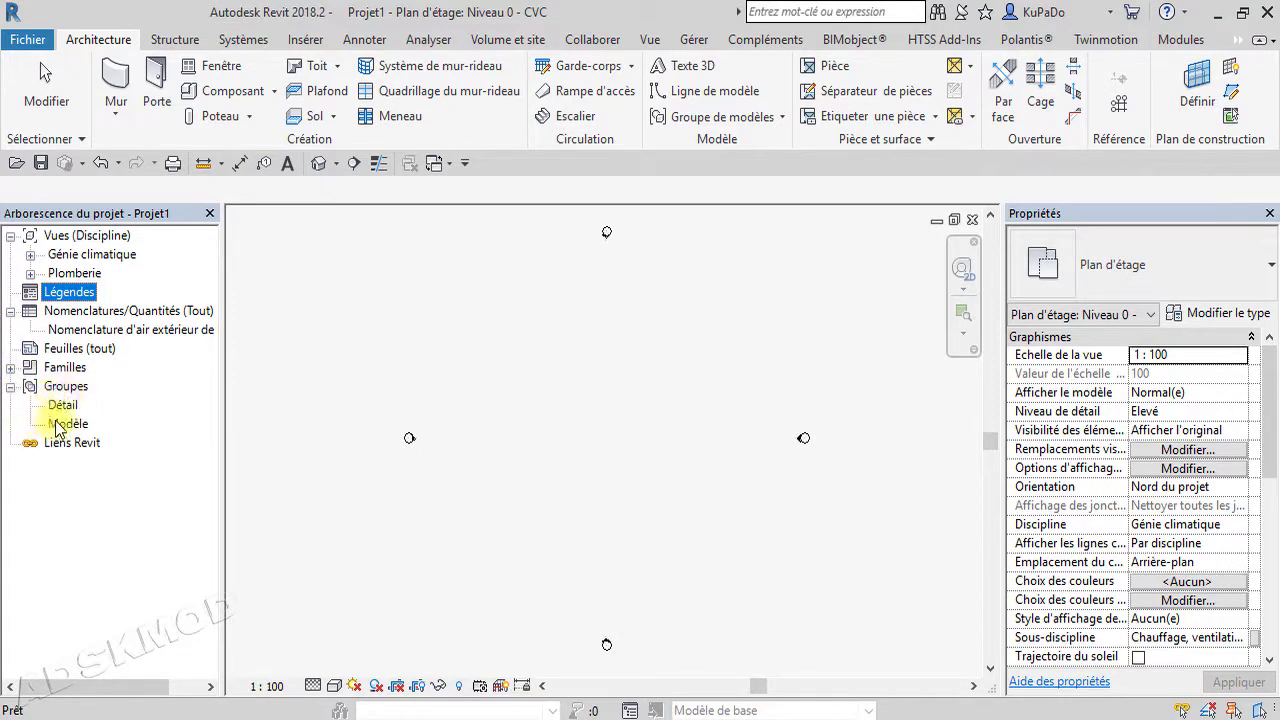
pyautogui.click(10, 387)
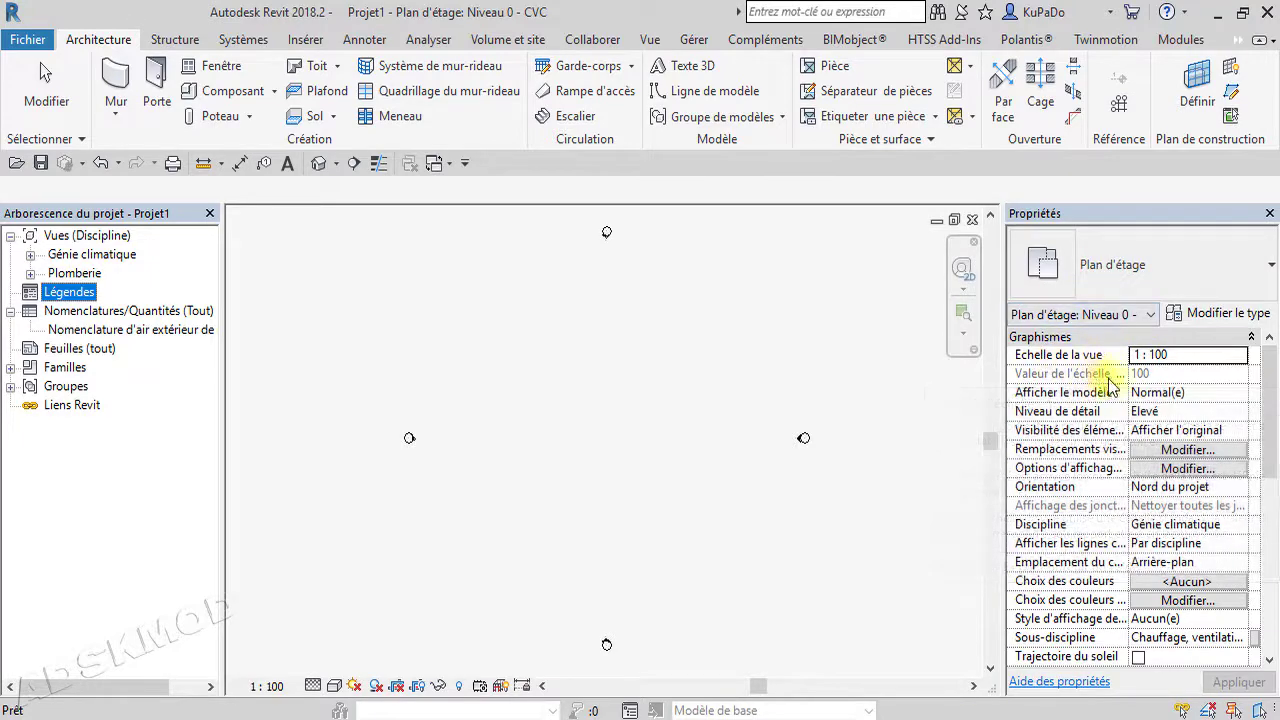
pyautogui.moveTo(1262, 405)
pyautogui.mouseDown()
pyautogui.moveTo(1250, 592)
pyautogui.moveTo(1265, 405)
pyautogui.mouseUp()
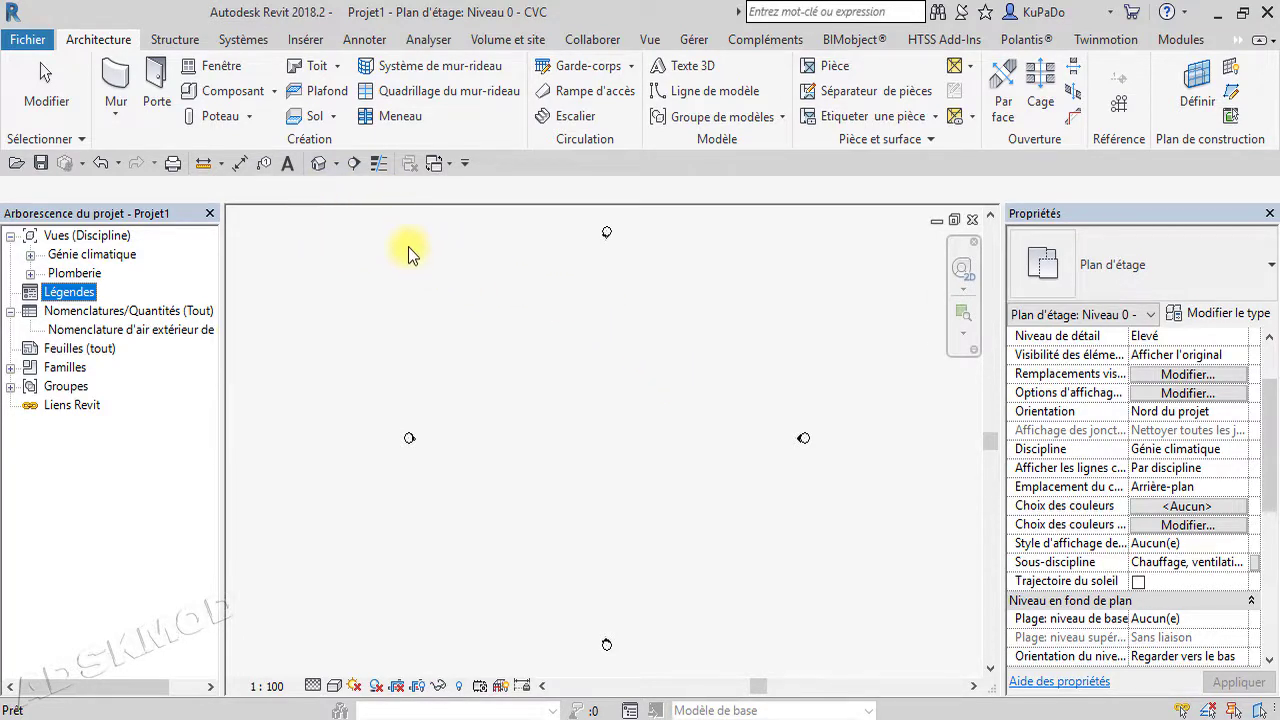
# Look over the file commands with the recent documents, and the application window's own control commands.
pyautogui.click(44, 48)
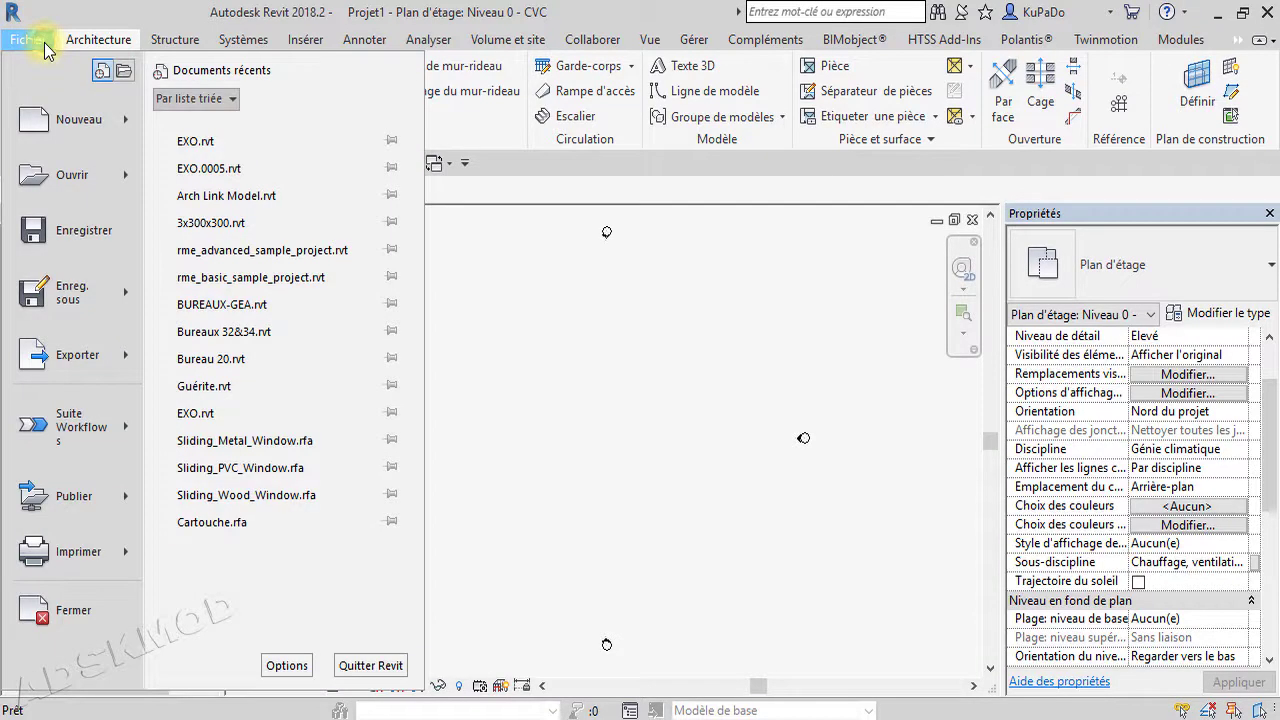
pyautogui.click(514, 300)
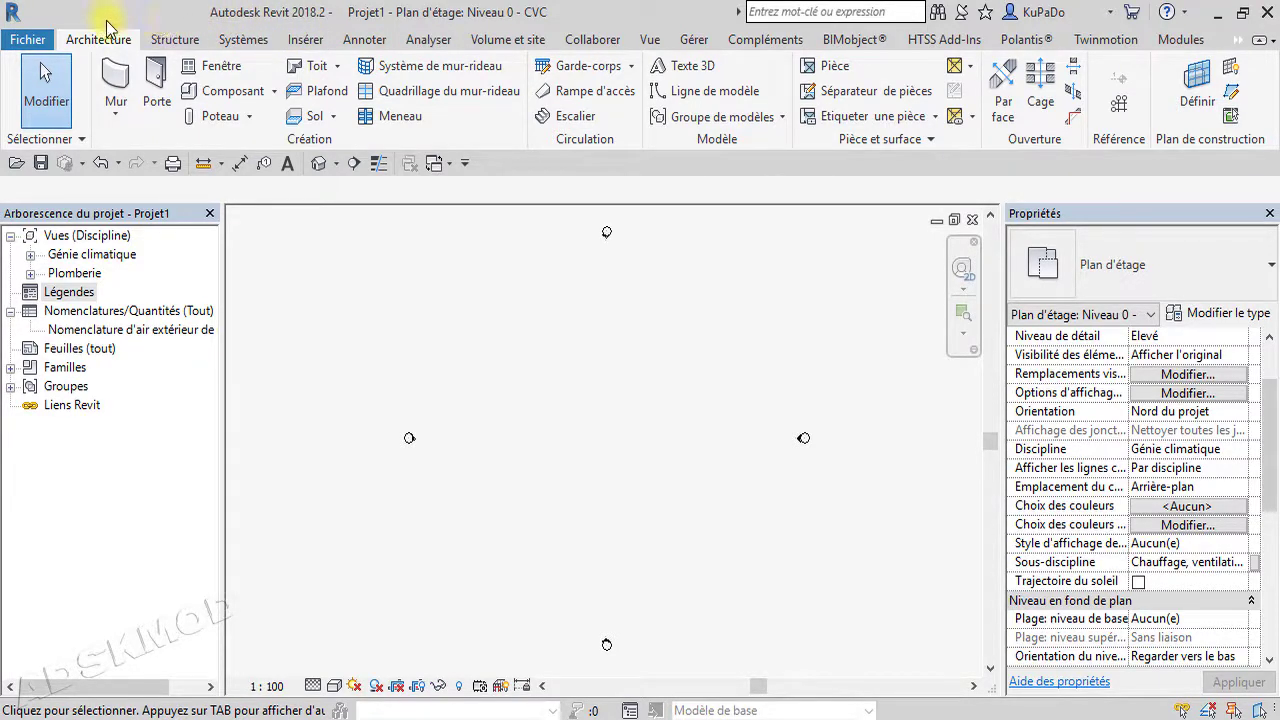
pyautogui.click(15, 18)
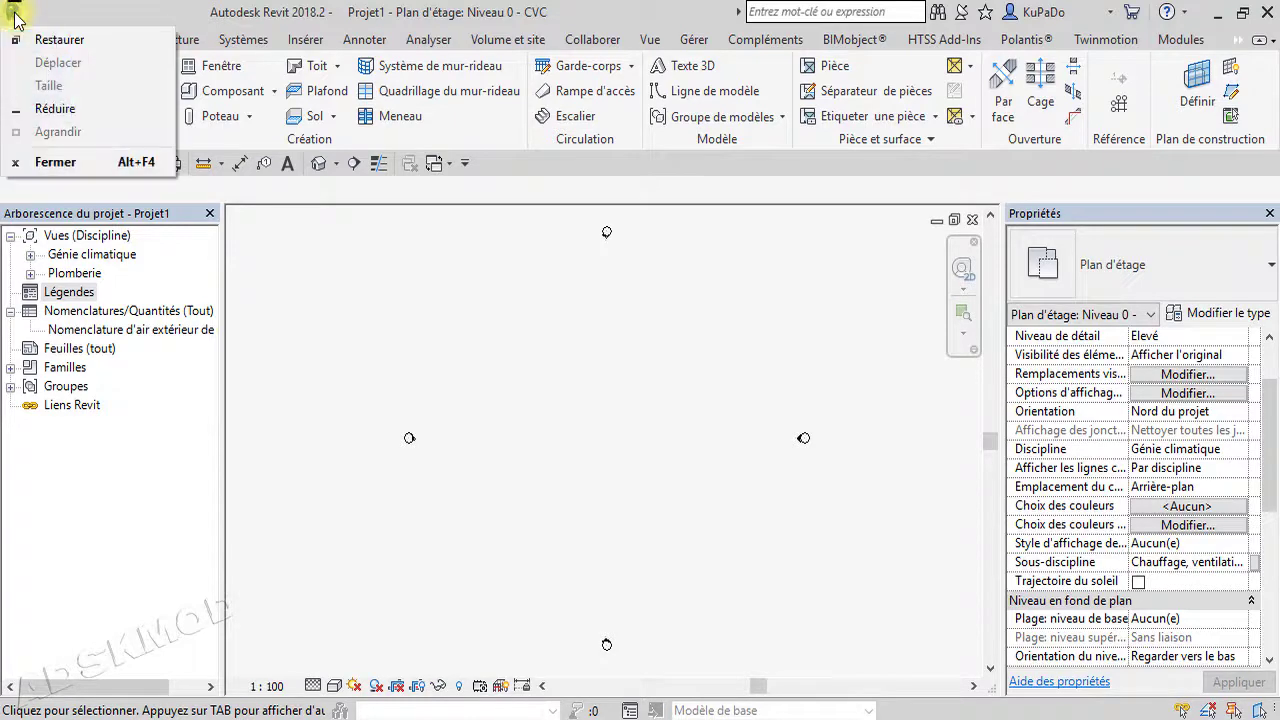
pyautogui.click(110, 16)
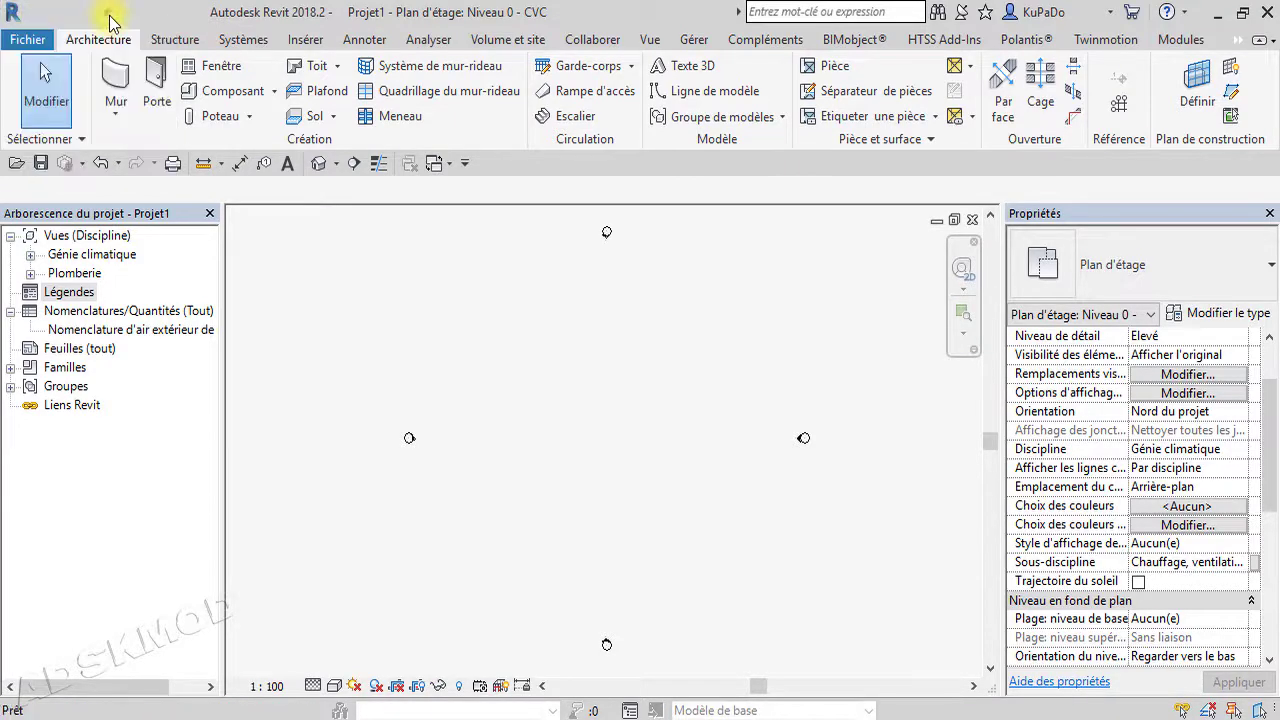
# Open the program options at Propriétés générales, and view the project's saved versions in the REVIT folder in File Explorer.
pyautogui.click(26, 44)
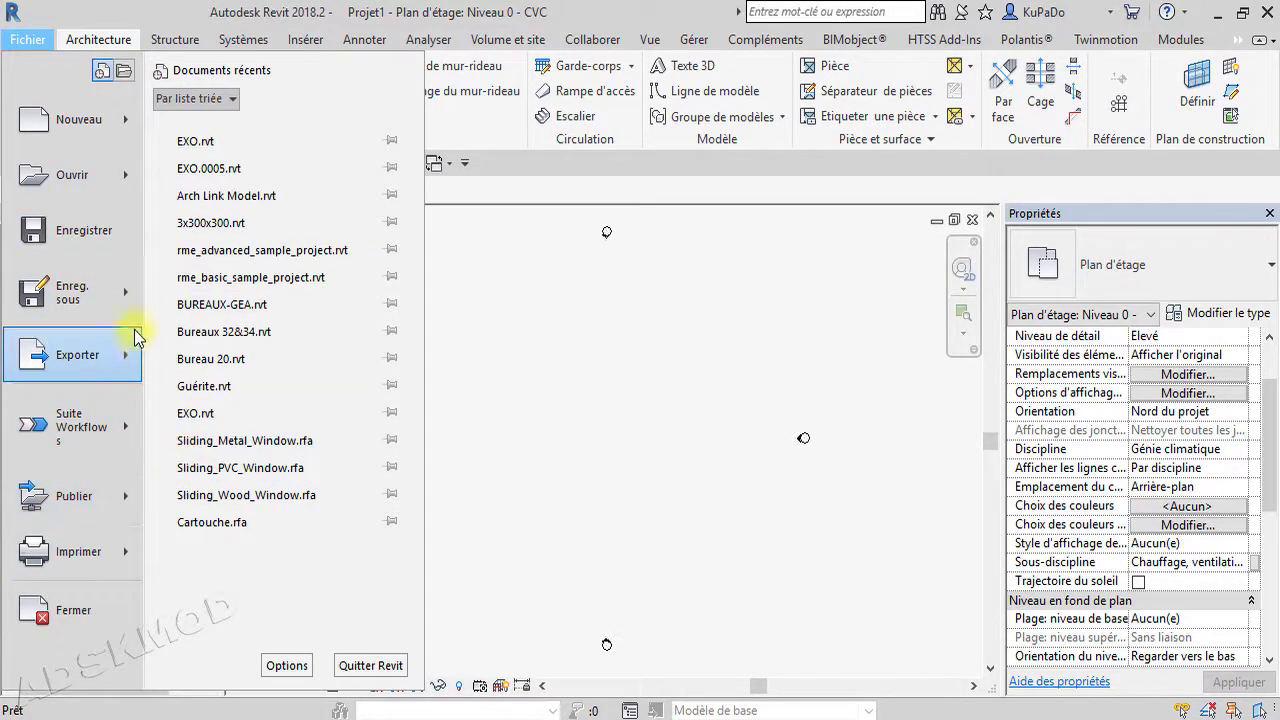
pyautogui.moveTo(136, 338)
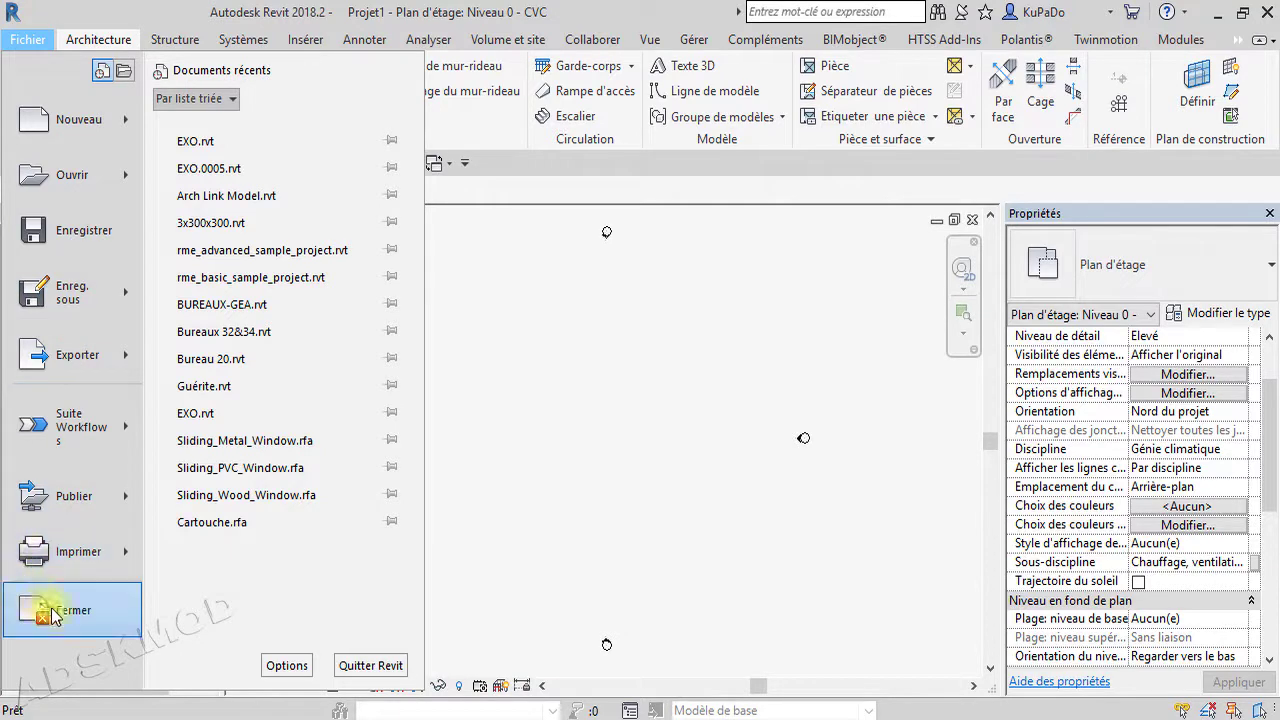
pyautogui.click(287, 668)
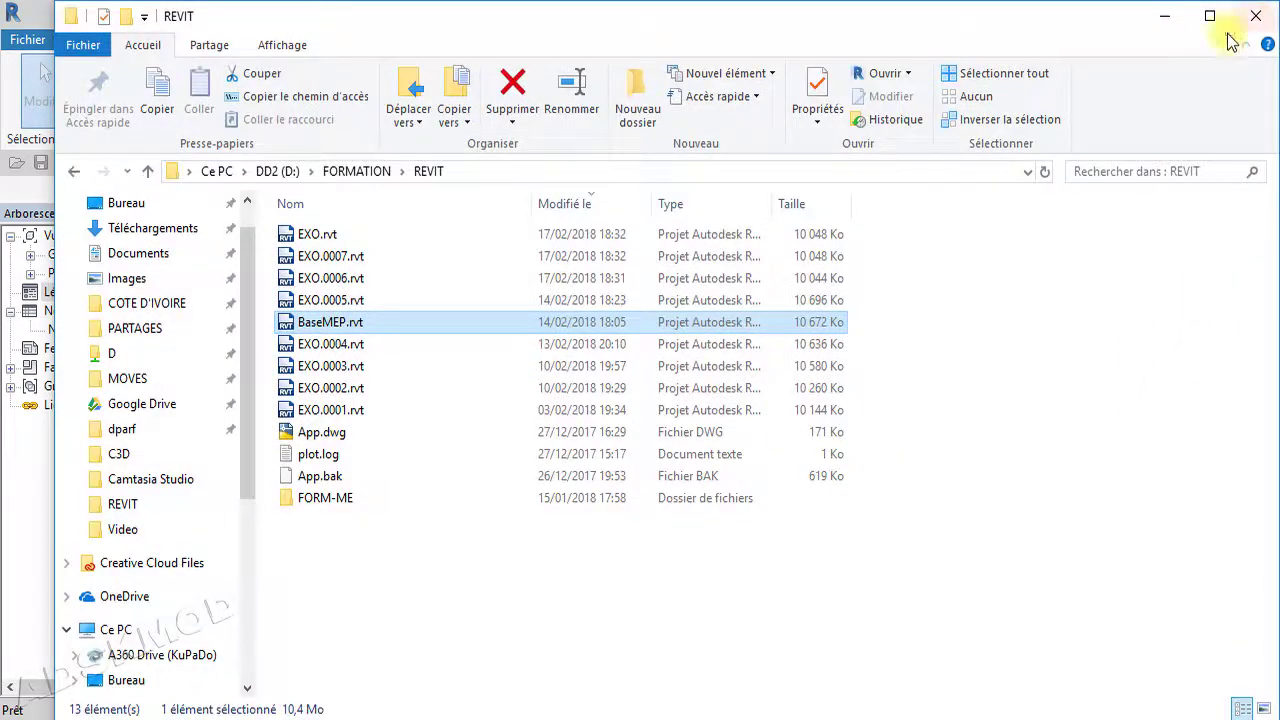
pyautogui.click(1206, 17)
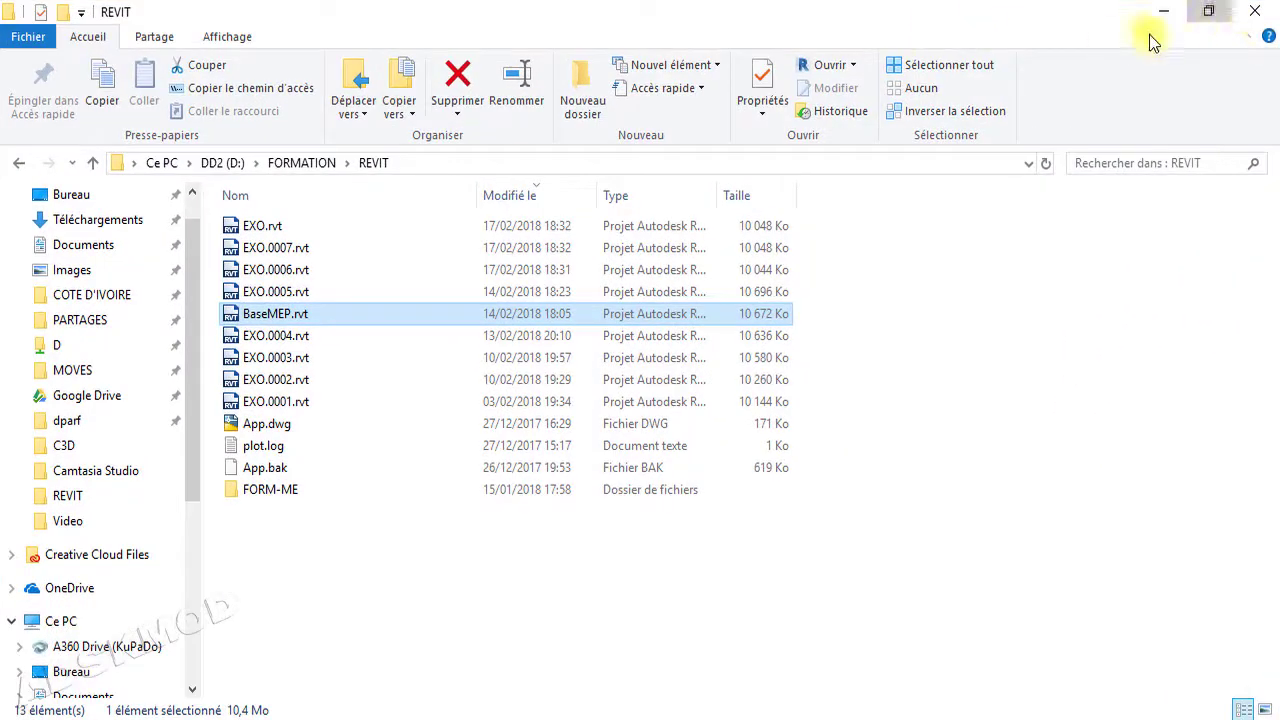
pyautogui.doubleClick(919, 20)
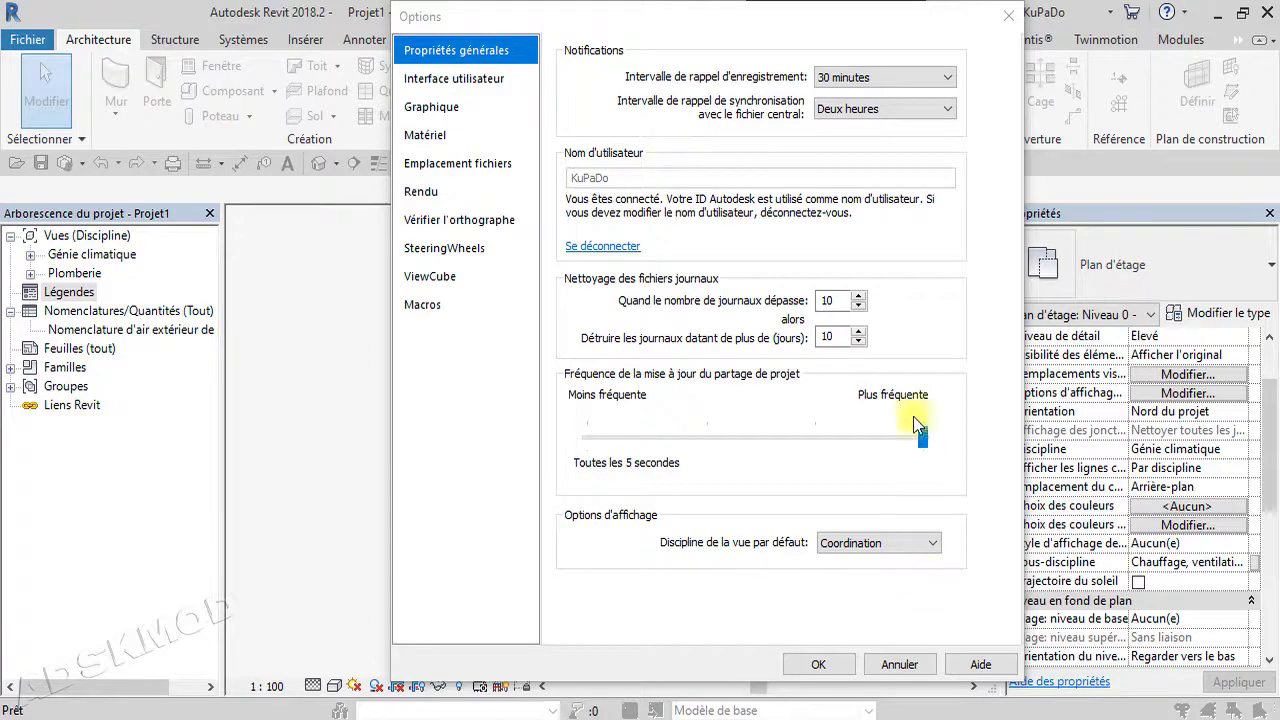
# Cancel the program options and view the electrical settings (Paramètres électriques) through the Systèmes electrical commands, with the dialog moved fully into view.
pyautogui.click(898, 668)
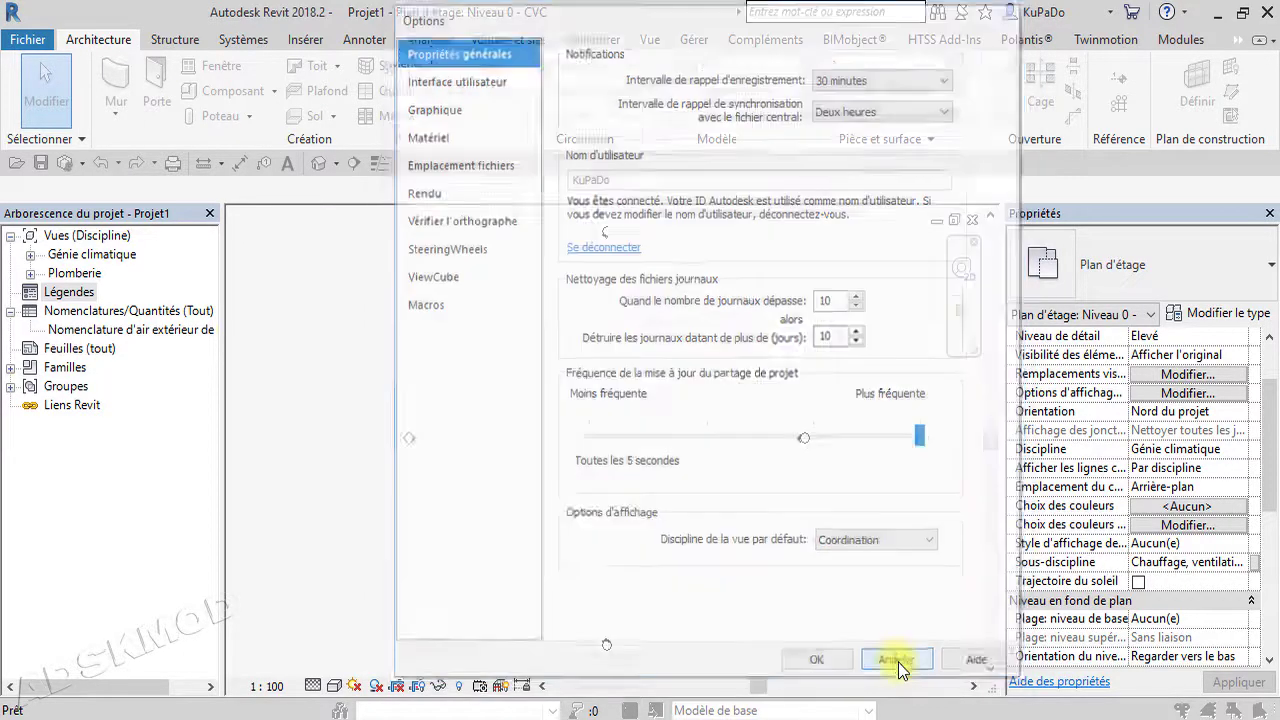
pyautogui.moveTo(660, 441); pyautogui.dragTo(719, 447, button='middle')
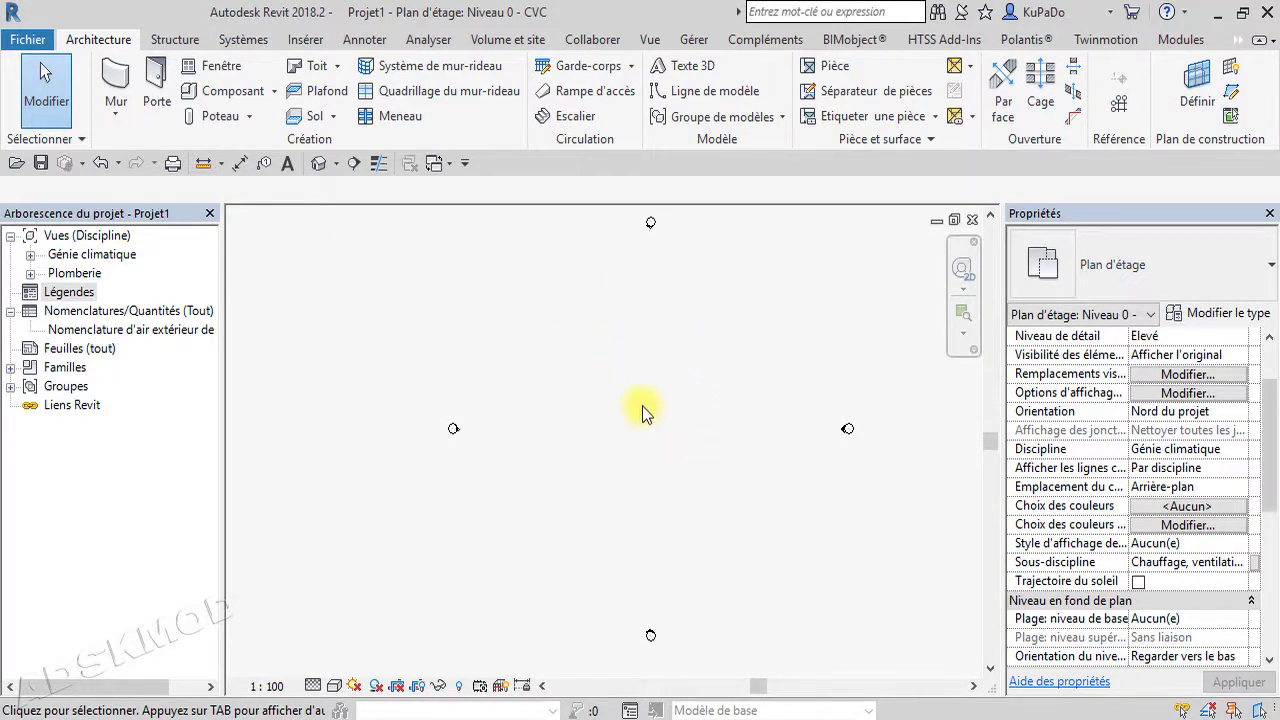
pyautogui.click(245, 45)
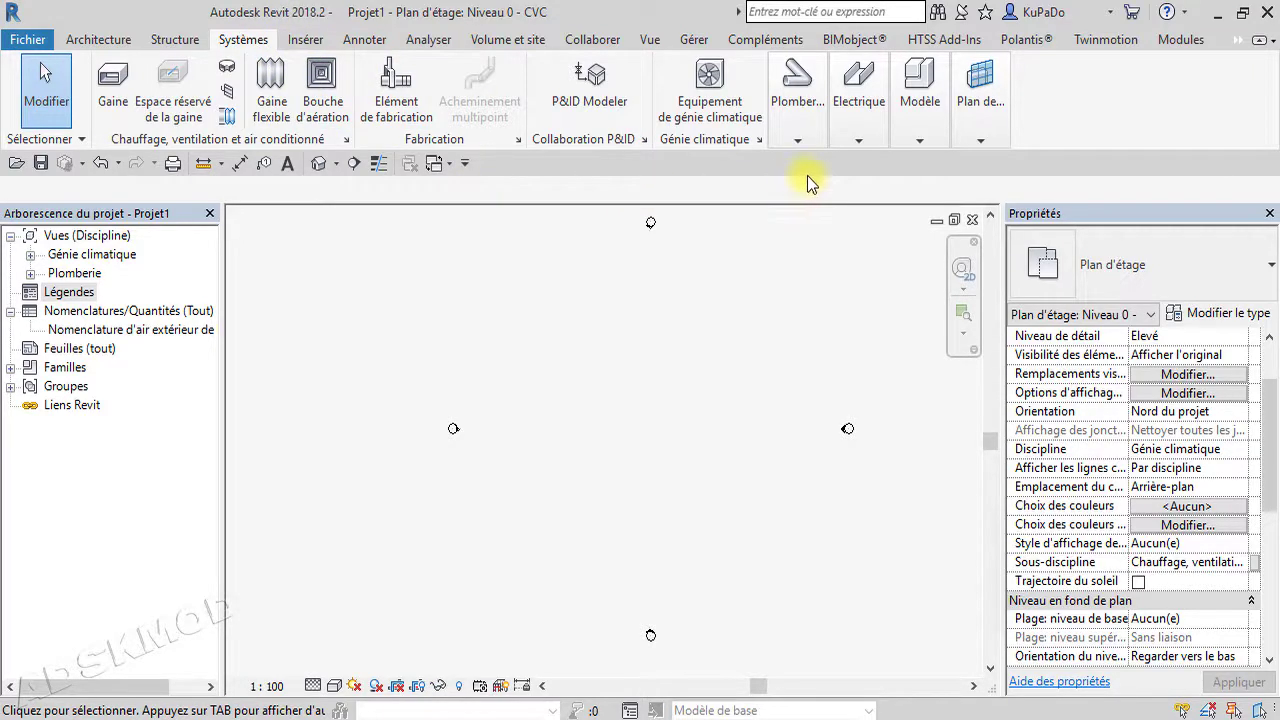
pyautogui.click(857, 145)
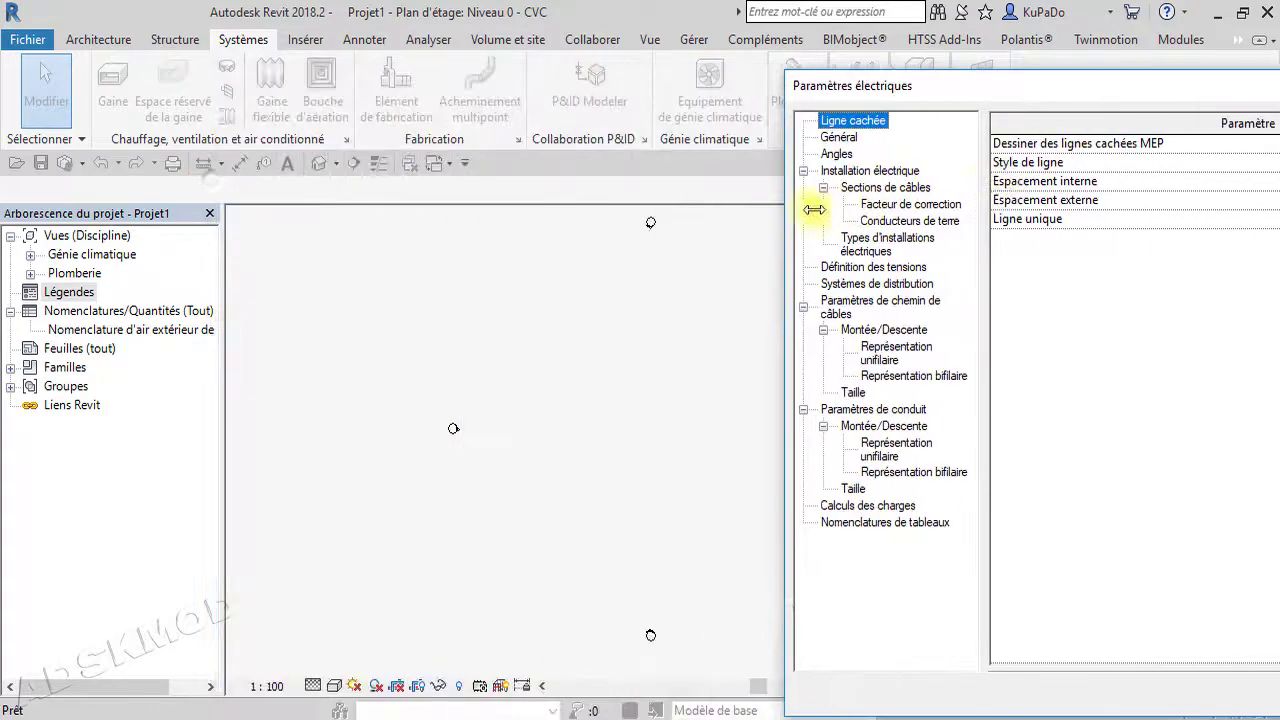
pyautogui.moveTo(1079, 86); pyautogui.dragTo(462, 58)
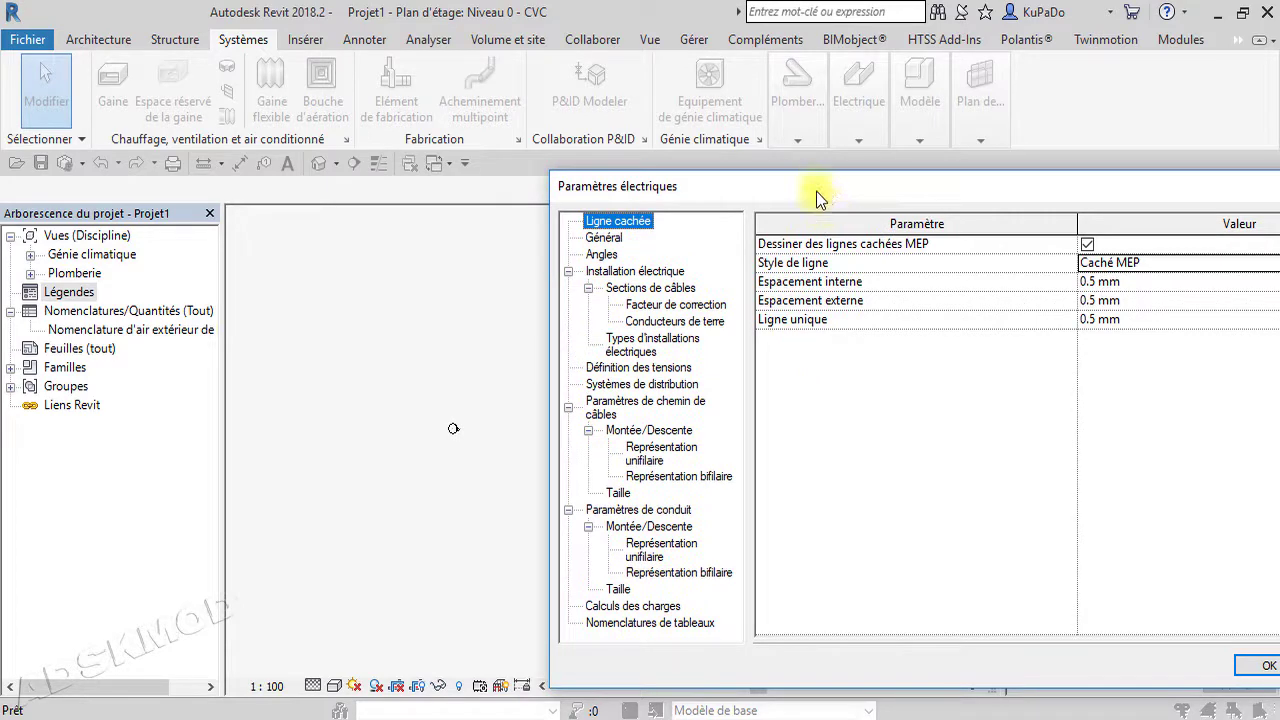
pyautogui.moveTo(819, 191); pyautogui.dragTo(514, 69)
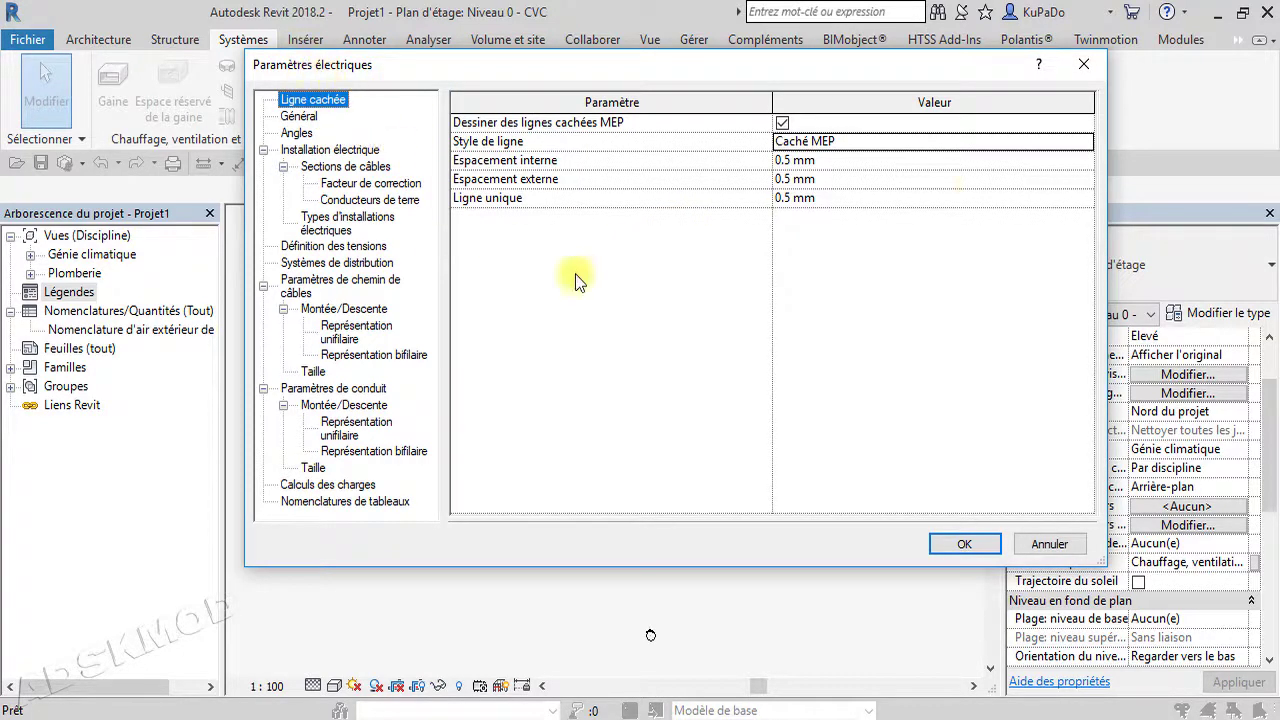
pyautogui.click(1080, 66)
pyautogui.click(864, 136)
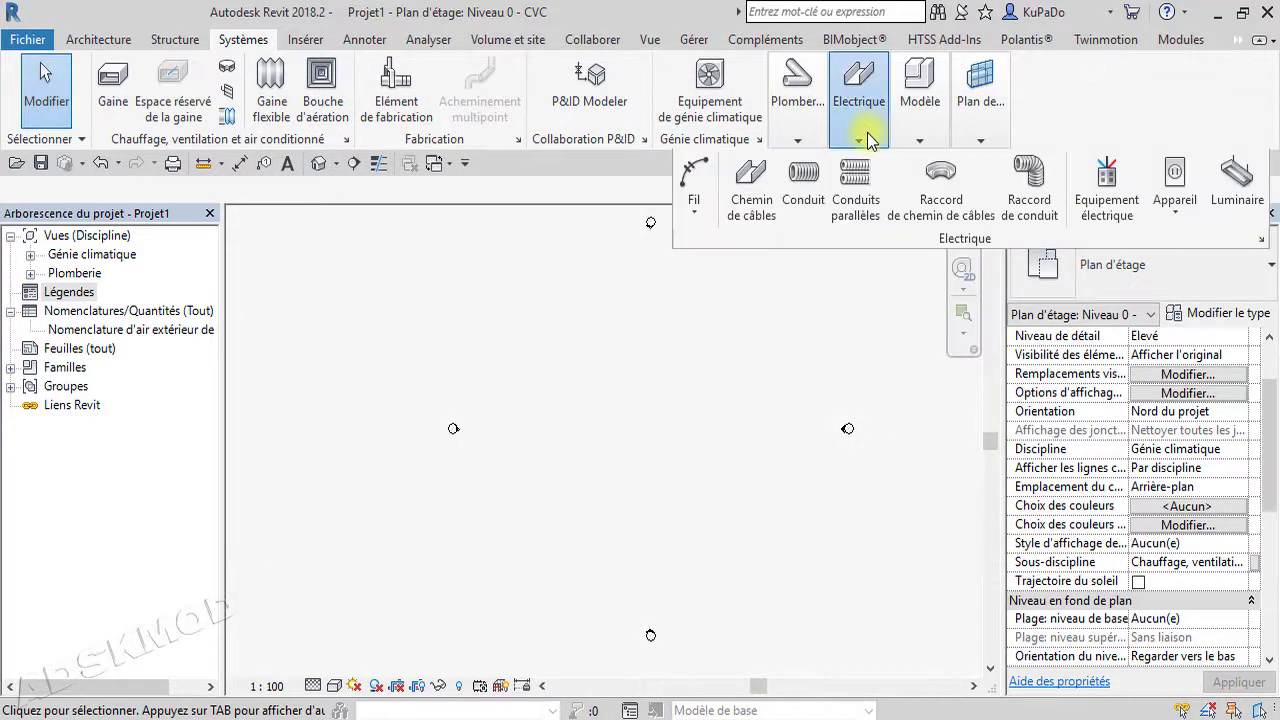
pyautogui.click(1262, 240)
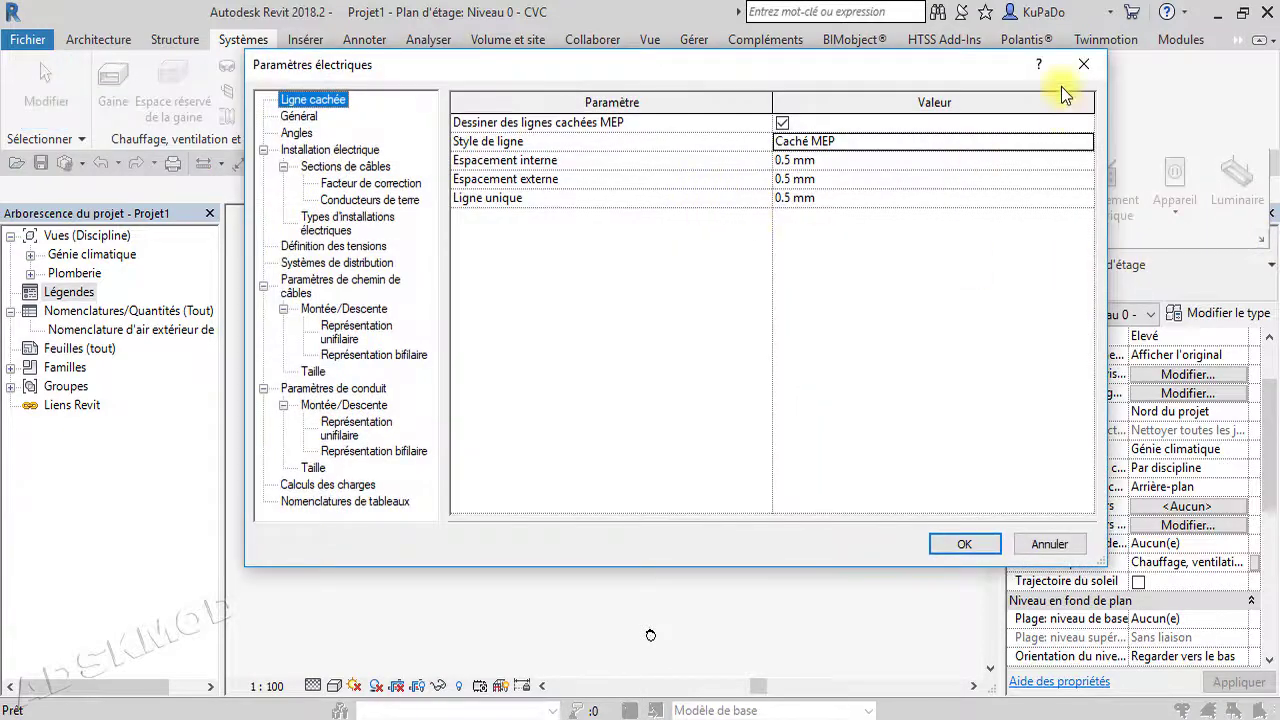
pyautogui.click(1085, 64)
# View Paramètres électriques through the project management (Gérer) commands and close it without changes.
pyautogui.click(694, 42)
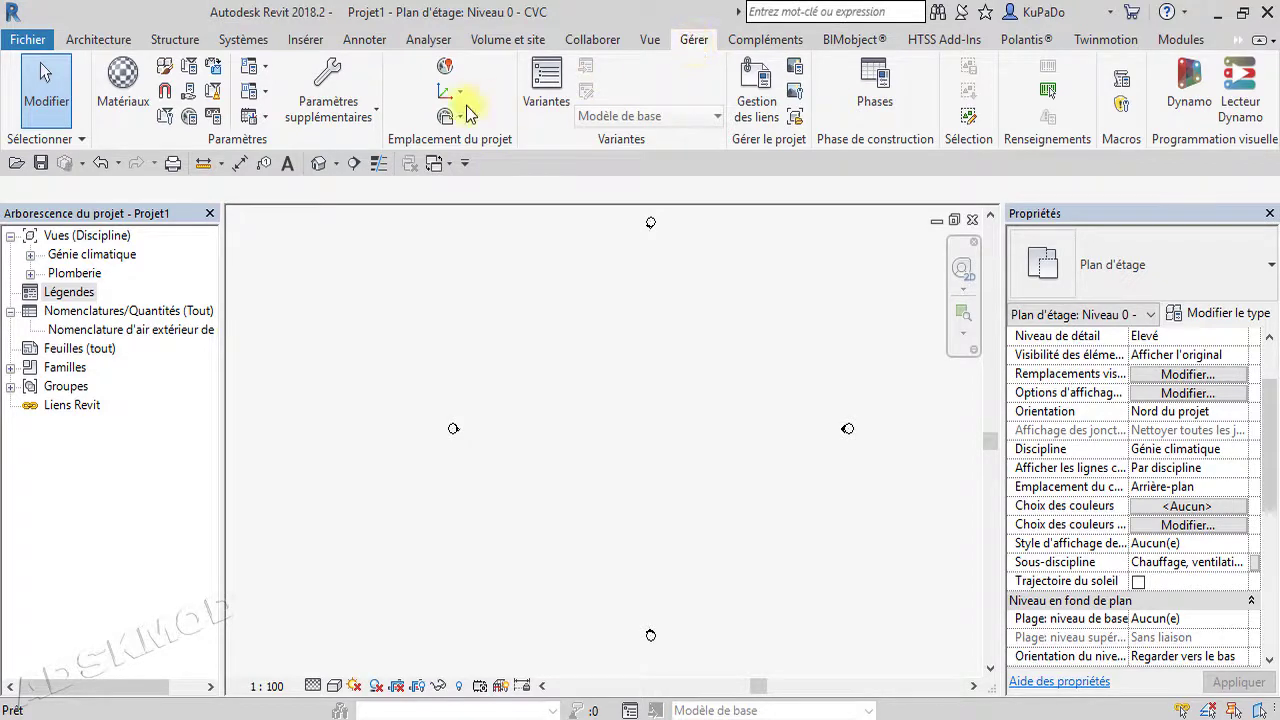
pyautogui.click(266, 96)
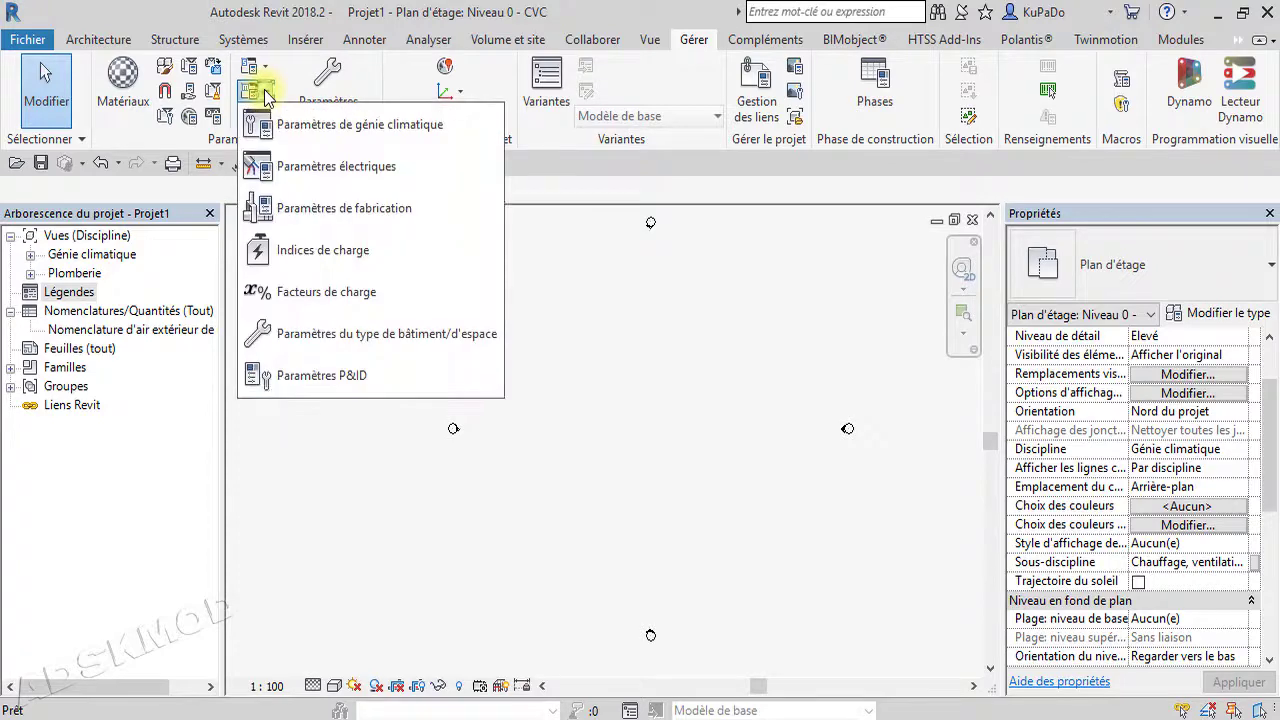
pyautogui.click(316, 171)
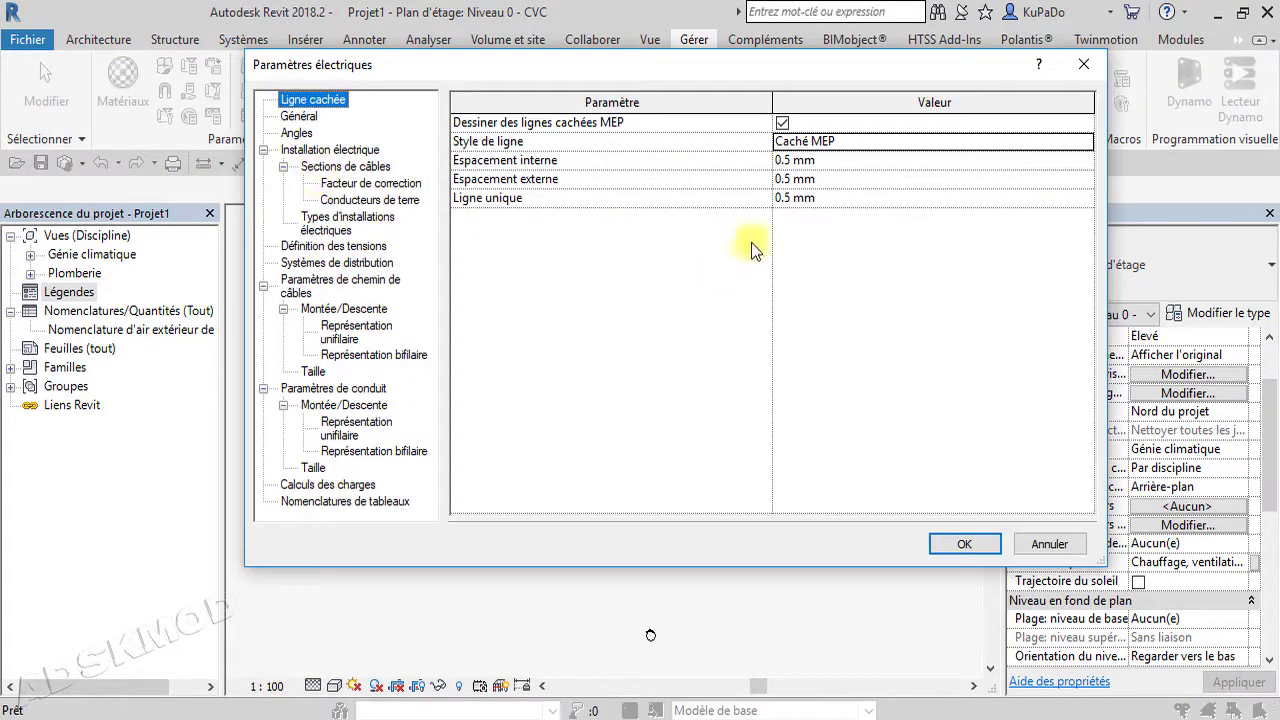
pyautogui.click(1083, 63)
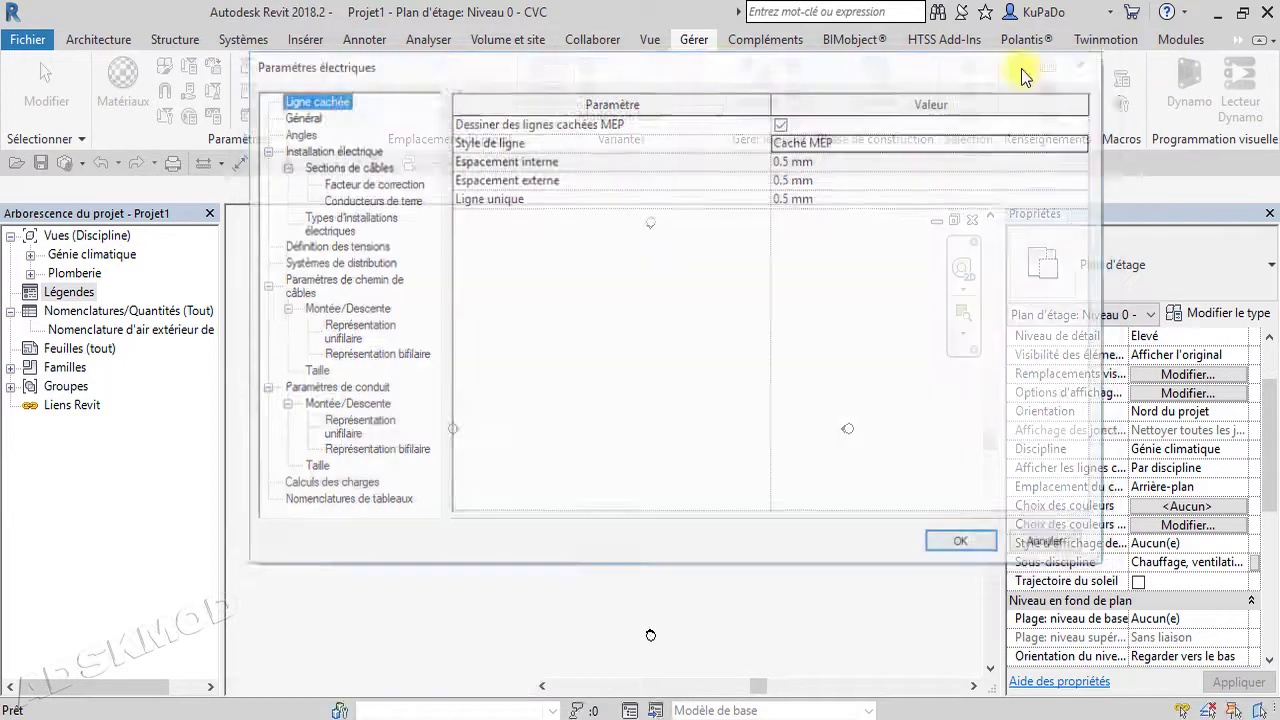
# Open the electrical settings at Types d'installations électriques and widen the Nom column to show the full names.
pyautogui.click(224, 42)
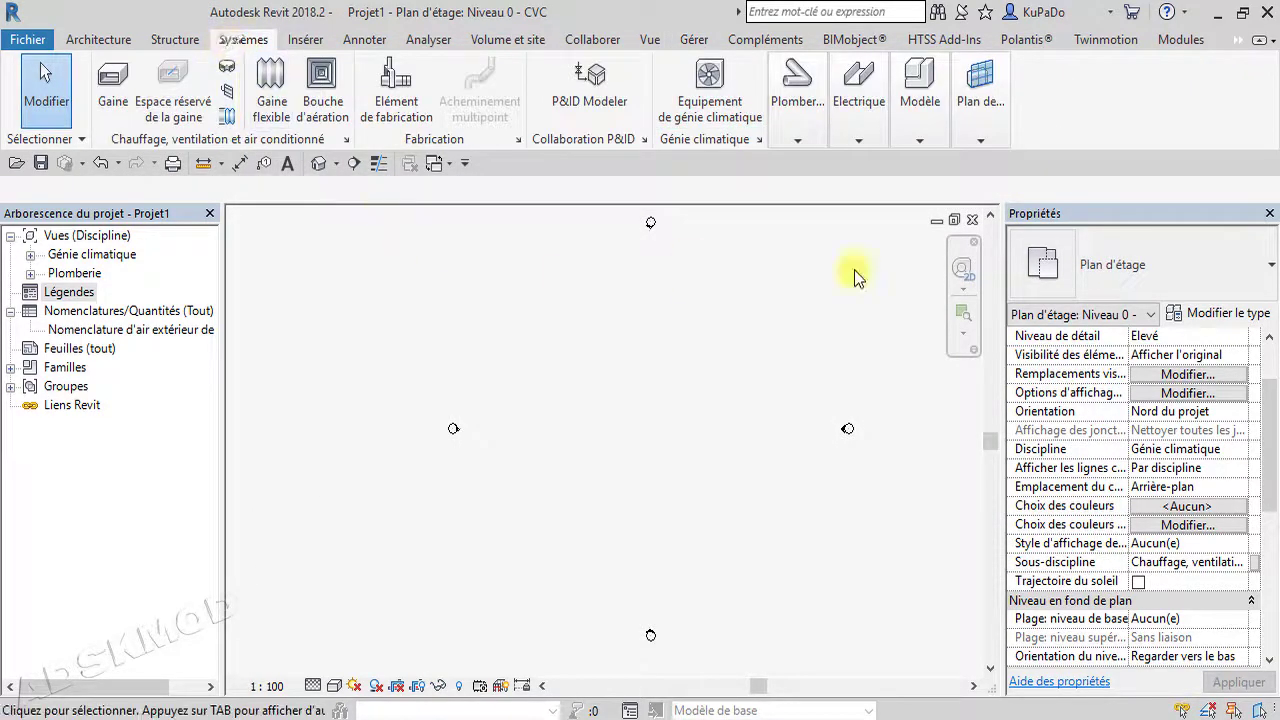
pyautogui.click(864, 143)
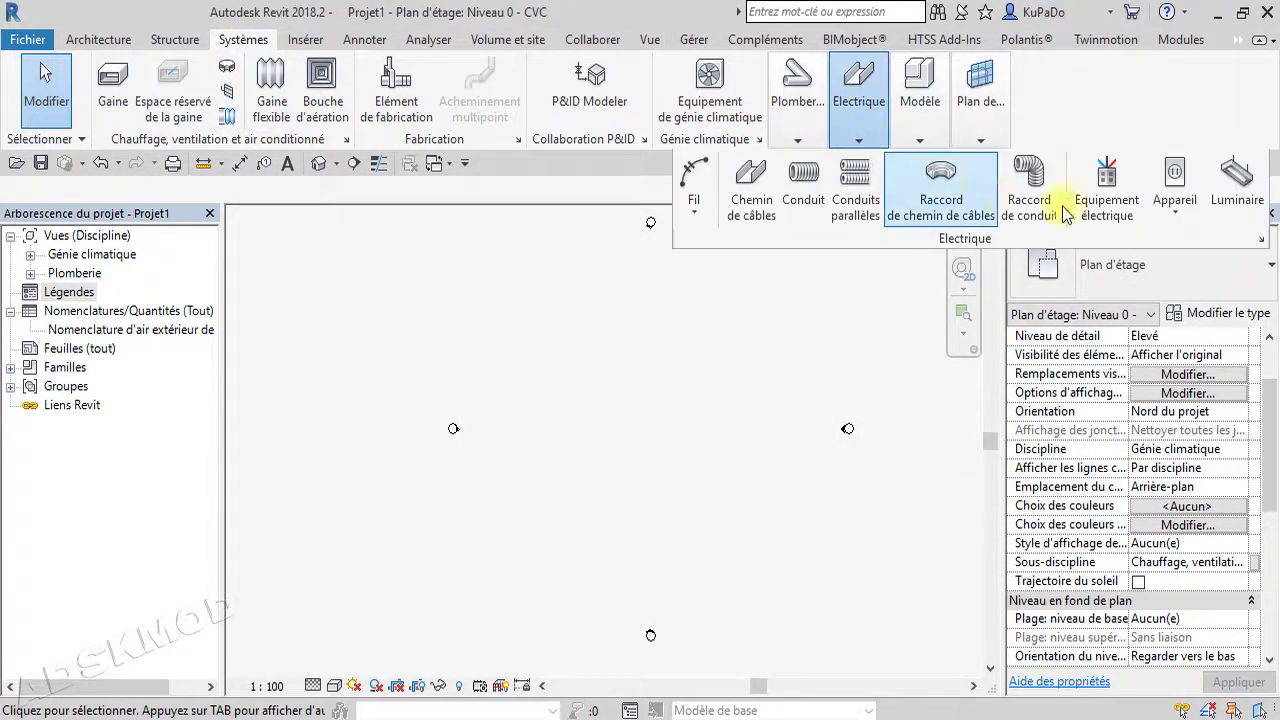
pyautogui.click(1263, 241)
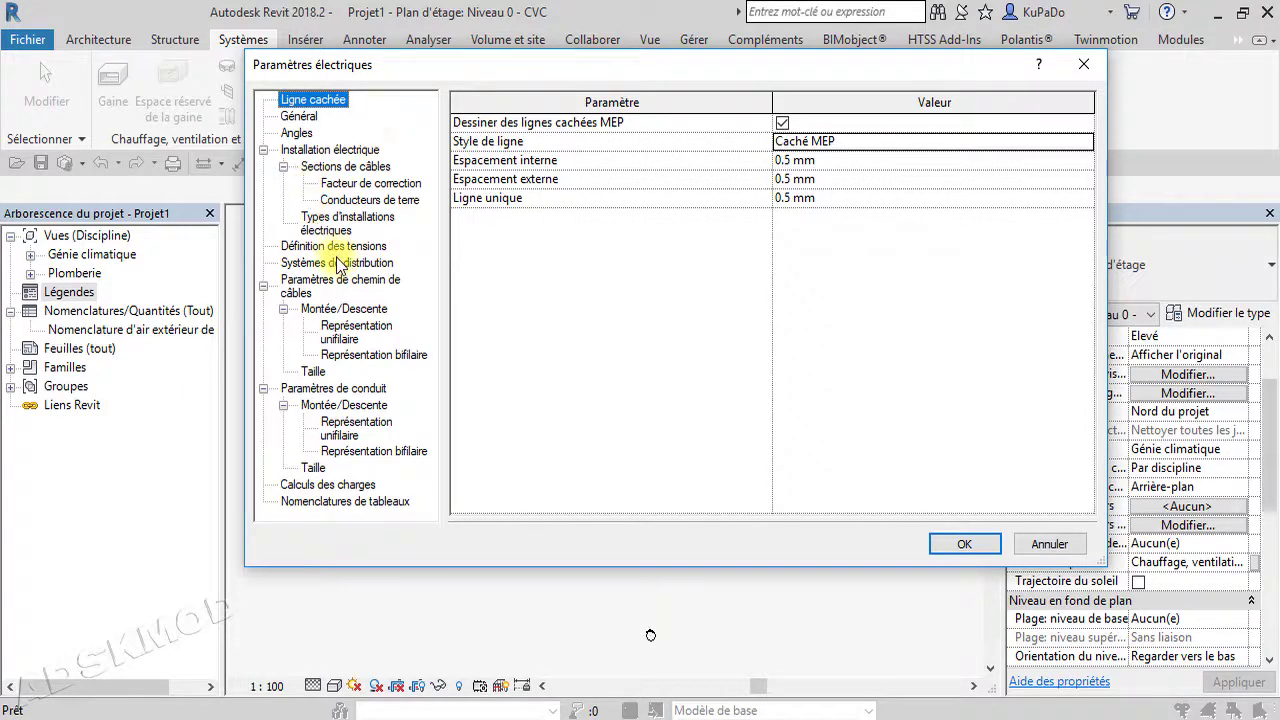
pyautogui.click(347, 229)
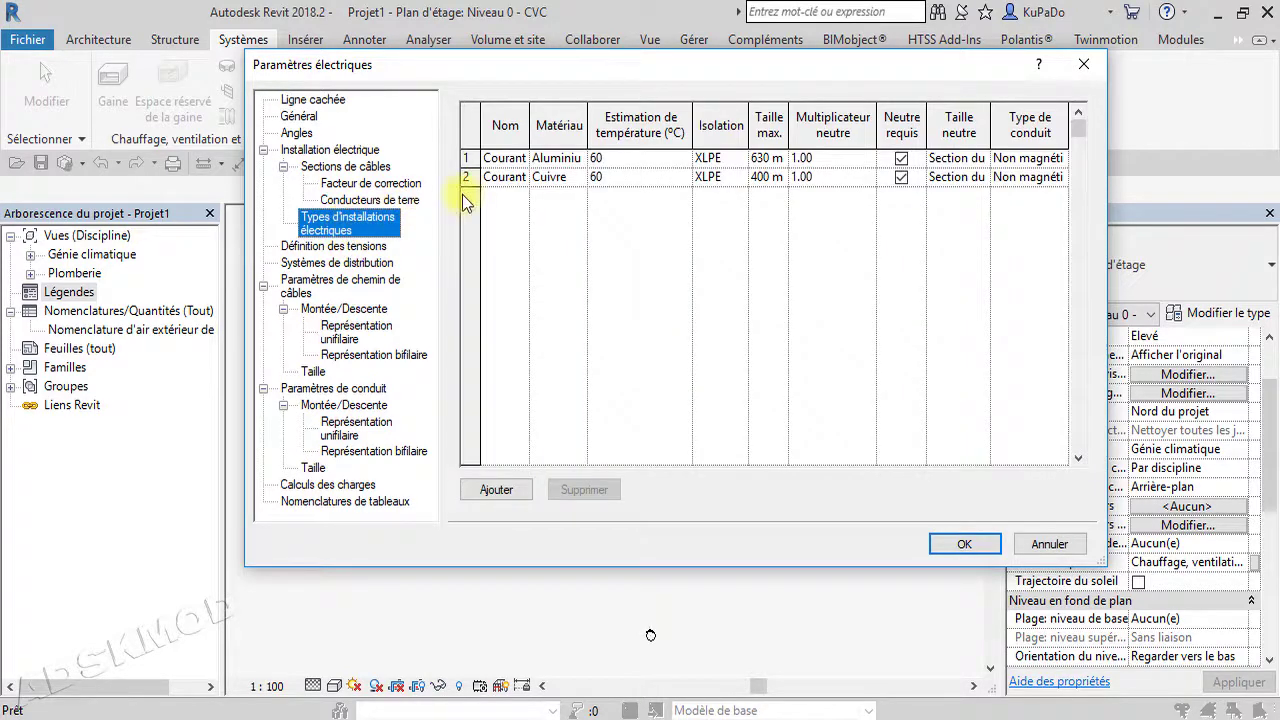
pyautogui.moveTo(533, 124); pyautogui.dragTo(600, 127)
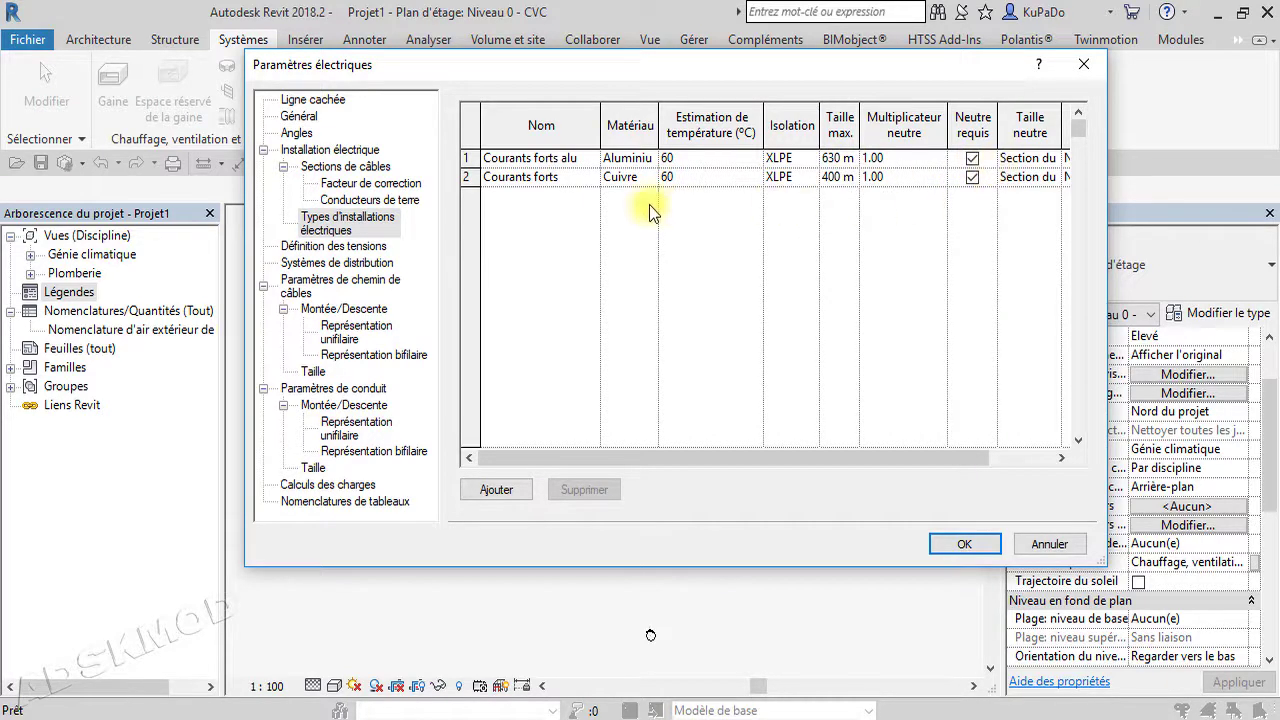
# Add a wiring type with material Cuivre and look over its temperature, insulation and maximum size choices.
pyautogui.click(497, 491)
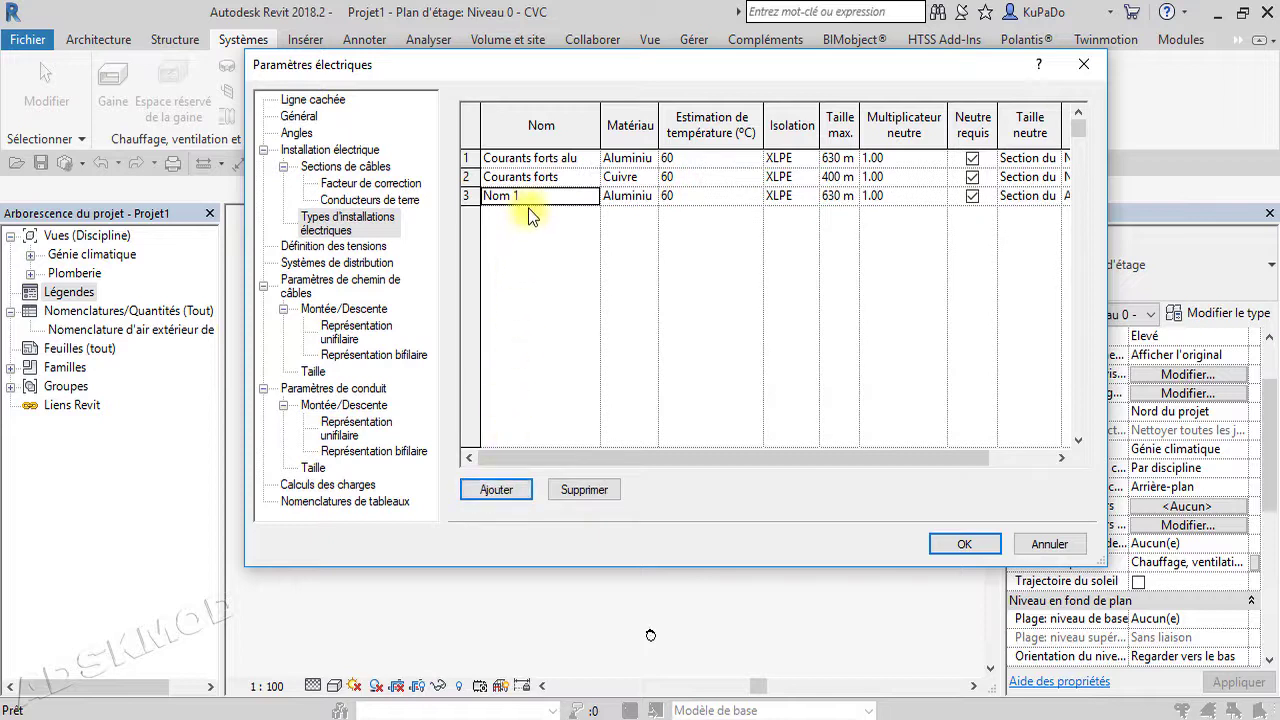
pyautogui.click(649, 201)
pyautogui.click(649, 198)
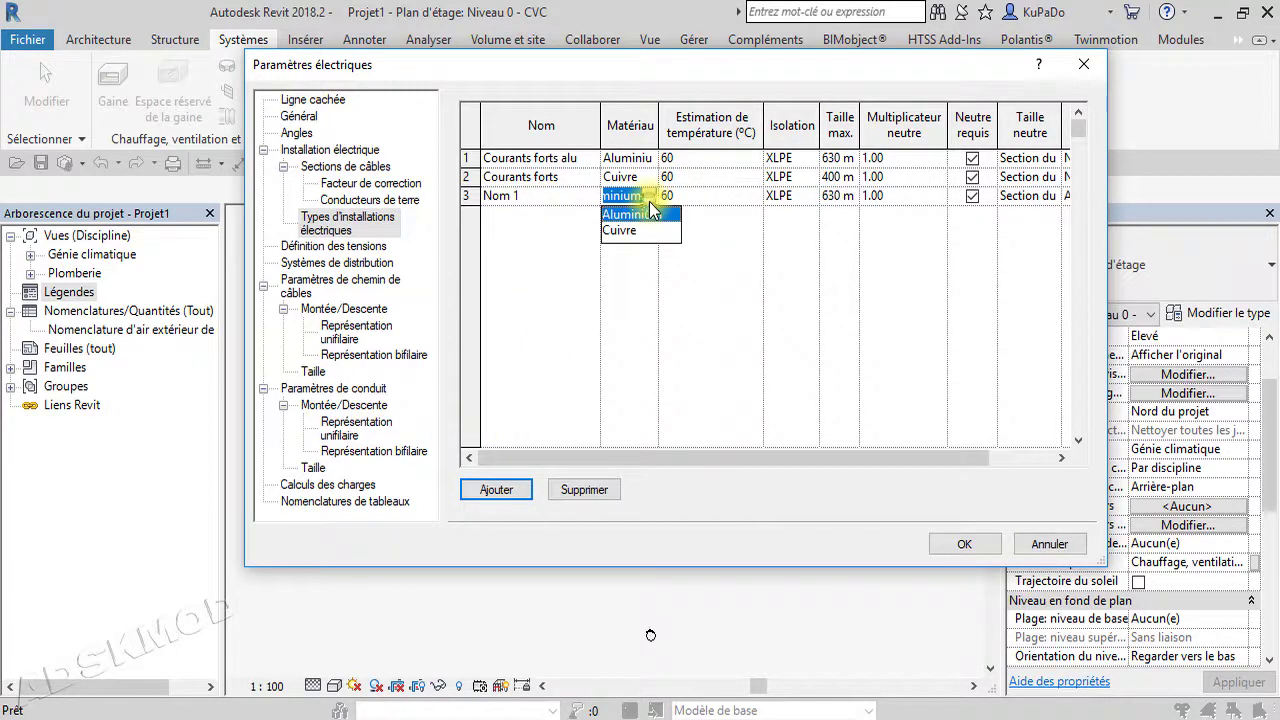
pyautogui.click(619, 232)
pyautogui.click(745, 197)
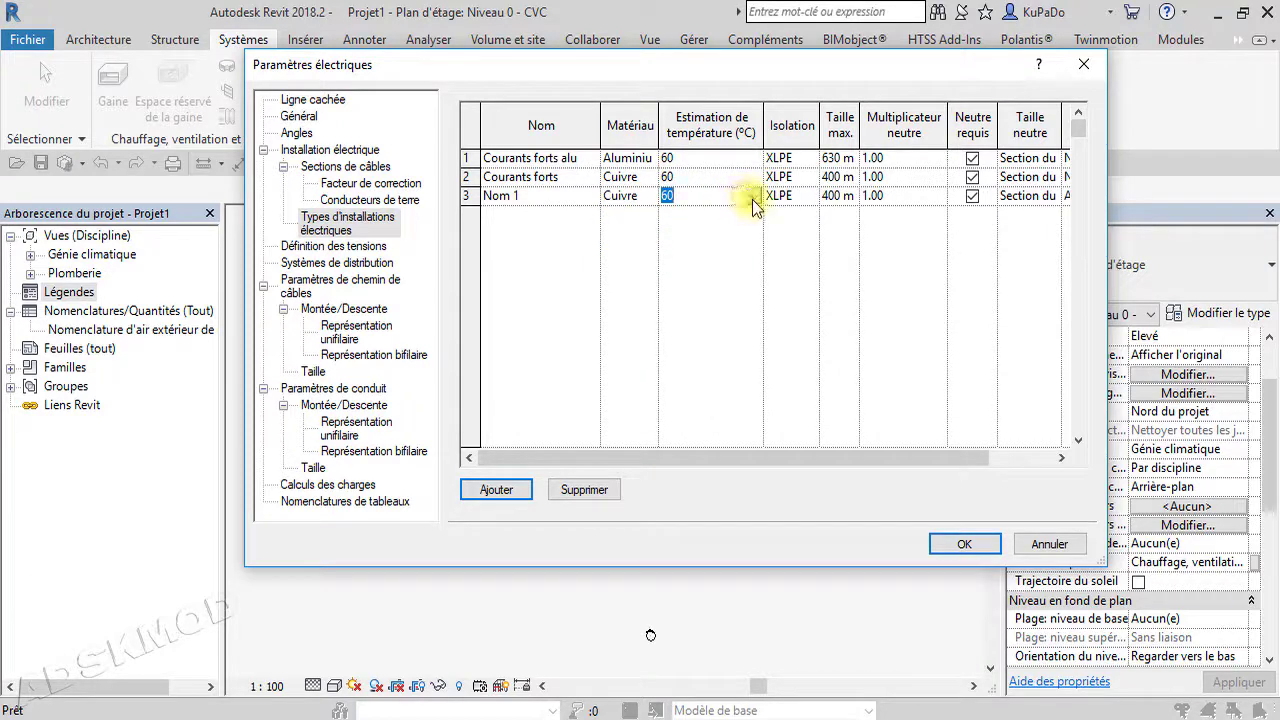
pyautogui.click(753, 197)
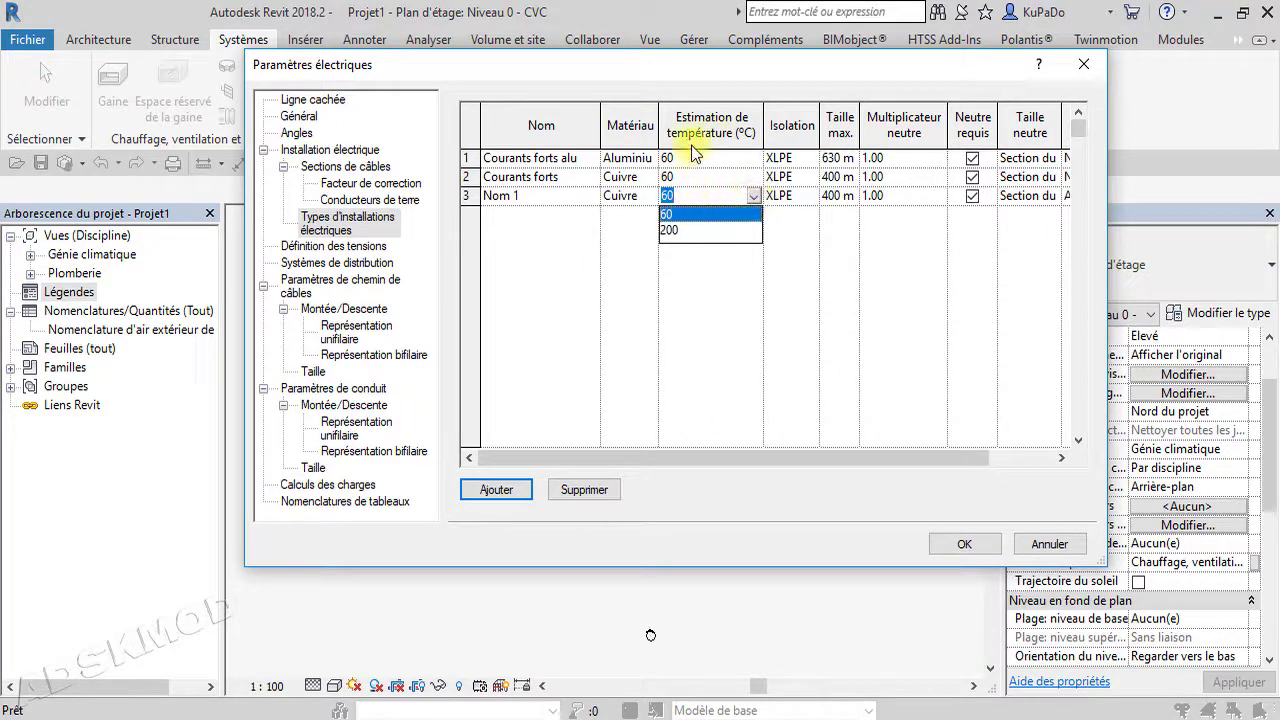
pyautogui.click(808, 200)
pyautogui.click(808, 200)
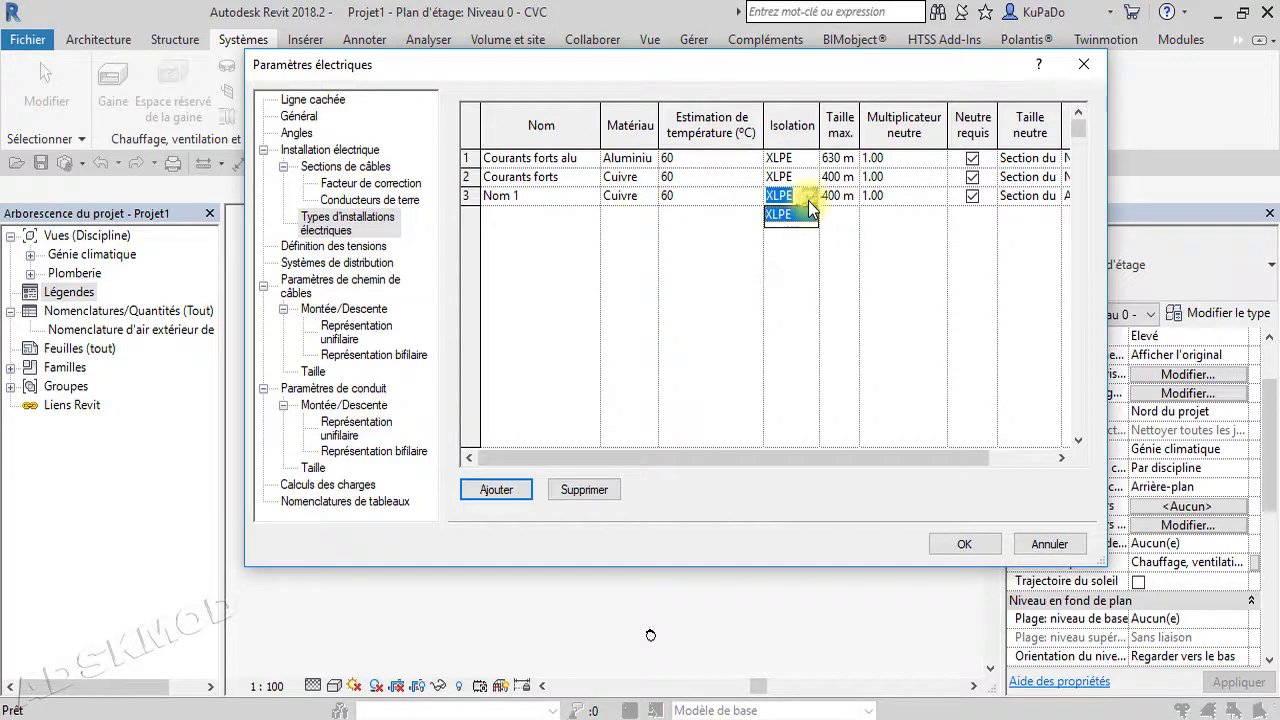
pyautogui.click(812, 237)
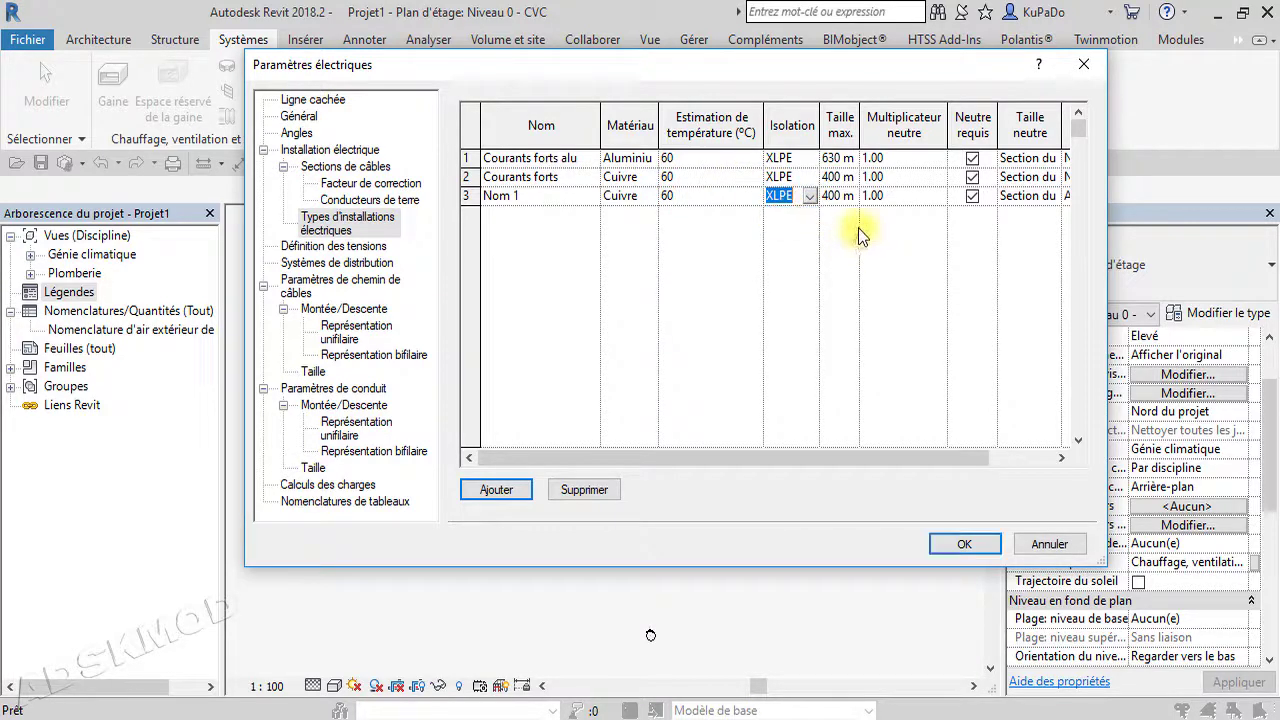
pyautogui.click(855, 197)
pyautogui.click(851, 197)
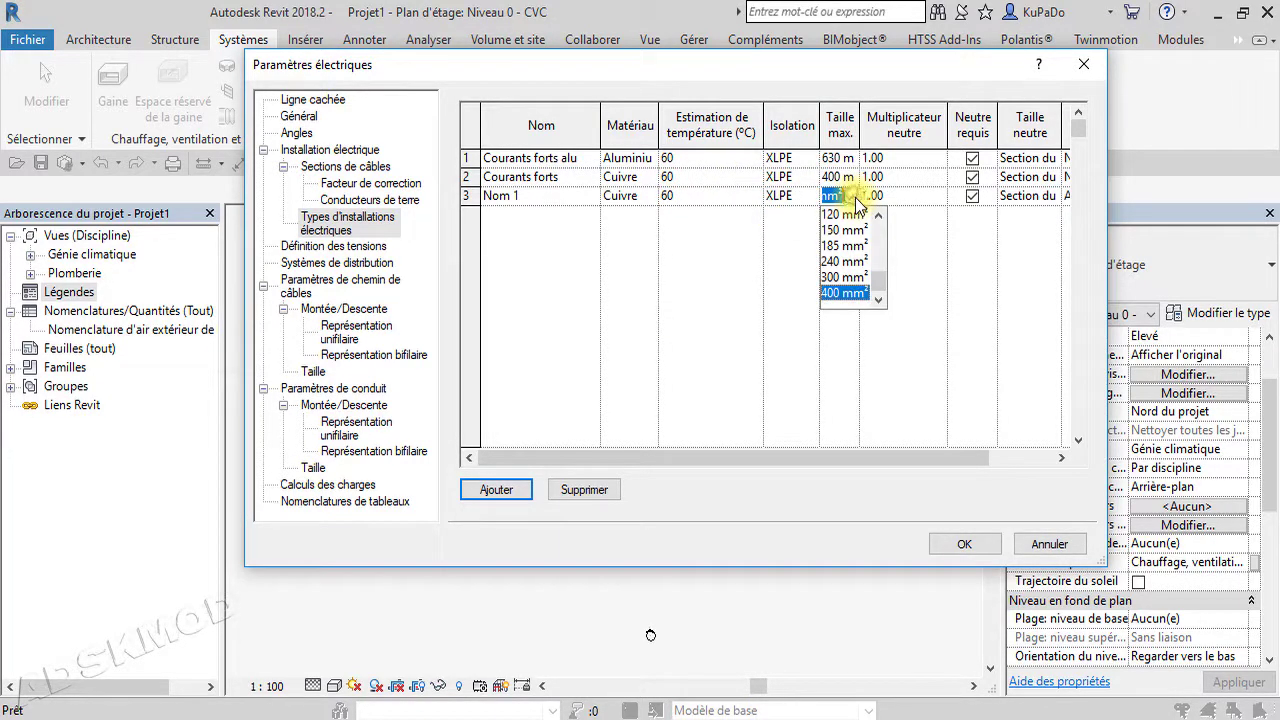
pyautogui.click(757, 293)
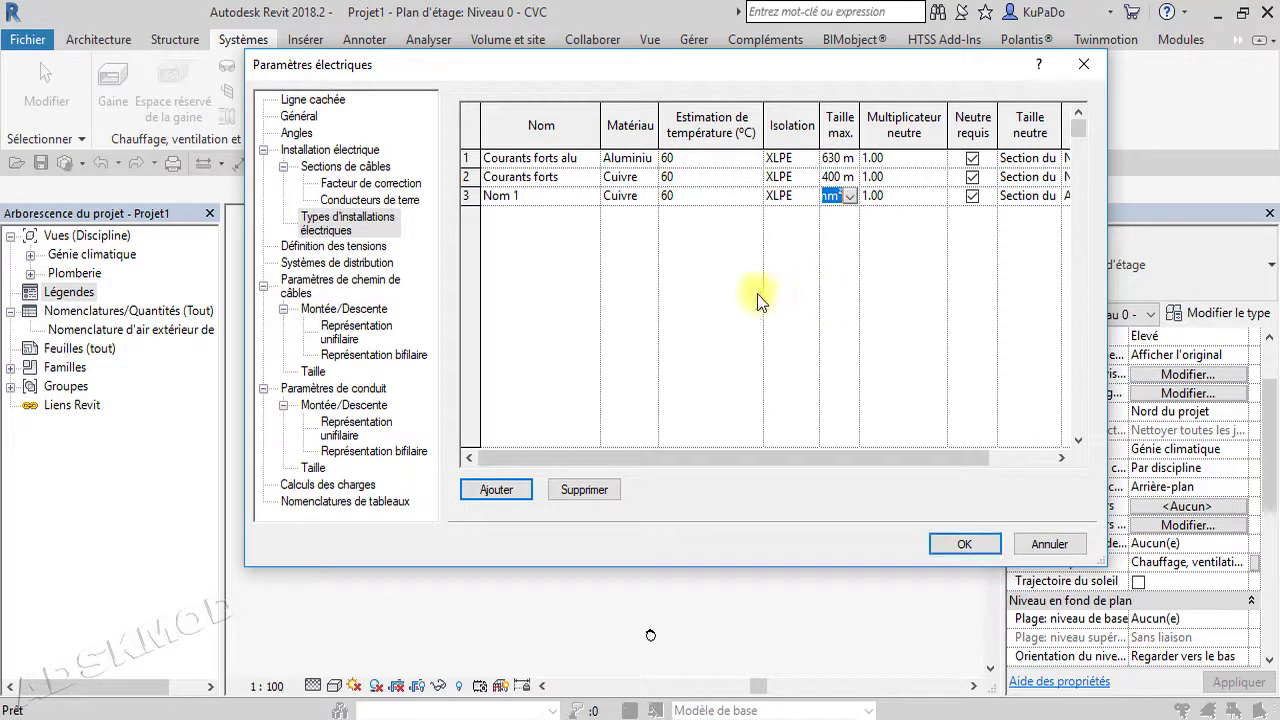
# Delete the added wiring type Nom 1.
pyautogui.click(517, 200)
pyautogui.click(470, 196)
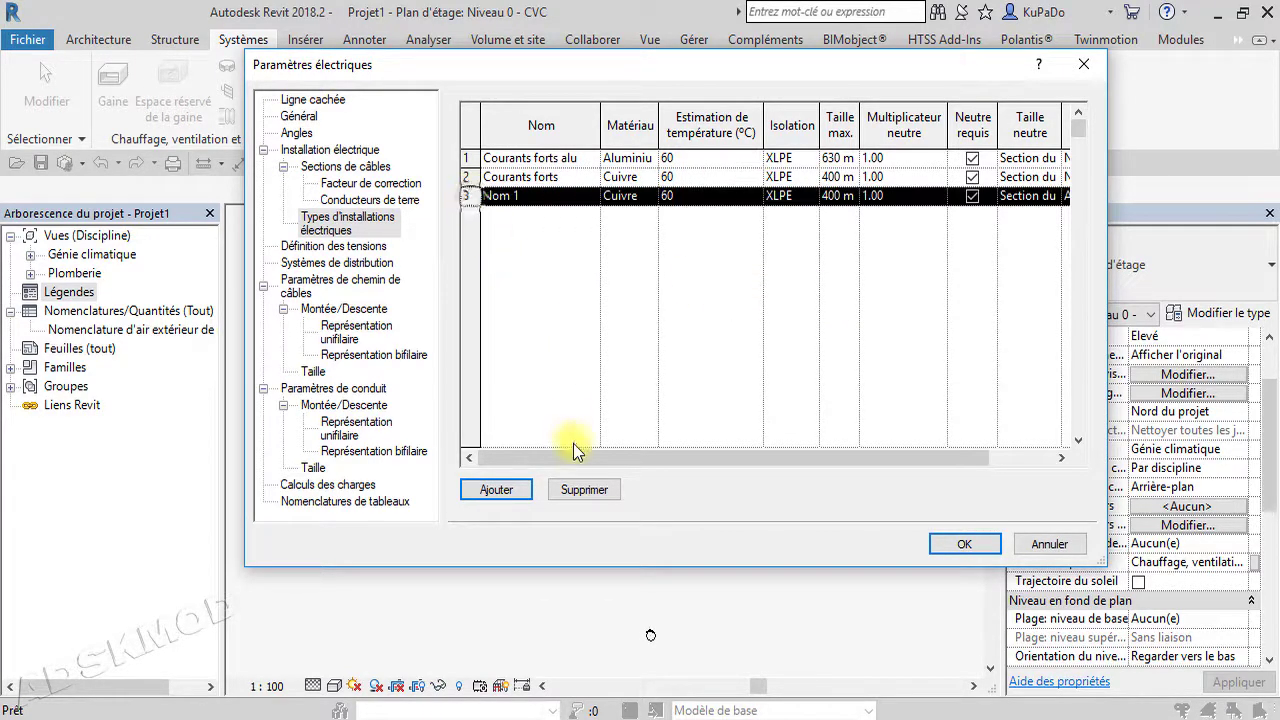
pyautogui.click(576, 490)
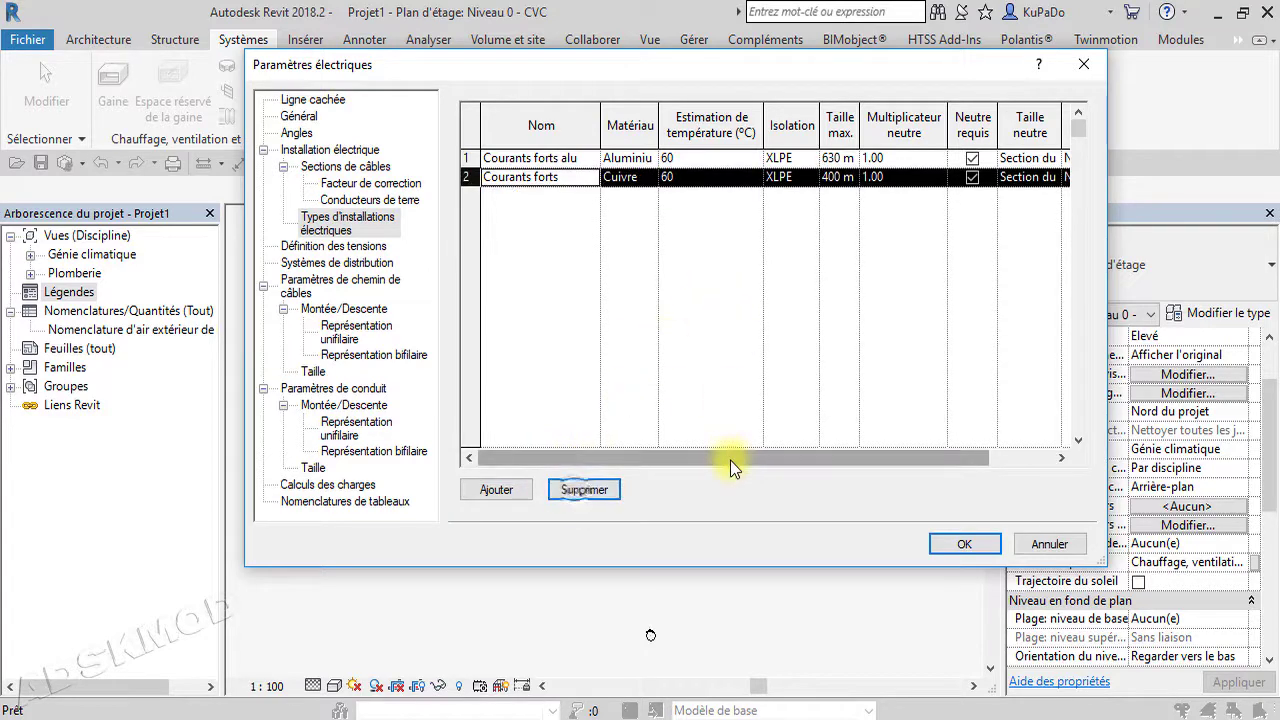
# Widen the dialog and the Taille neutre column, and view the neutral size choices of the Cuivre wiring type.
pyautogui.moveTo(730, 460); pyautogui.dragTo(836, 453)
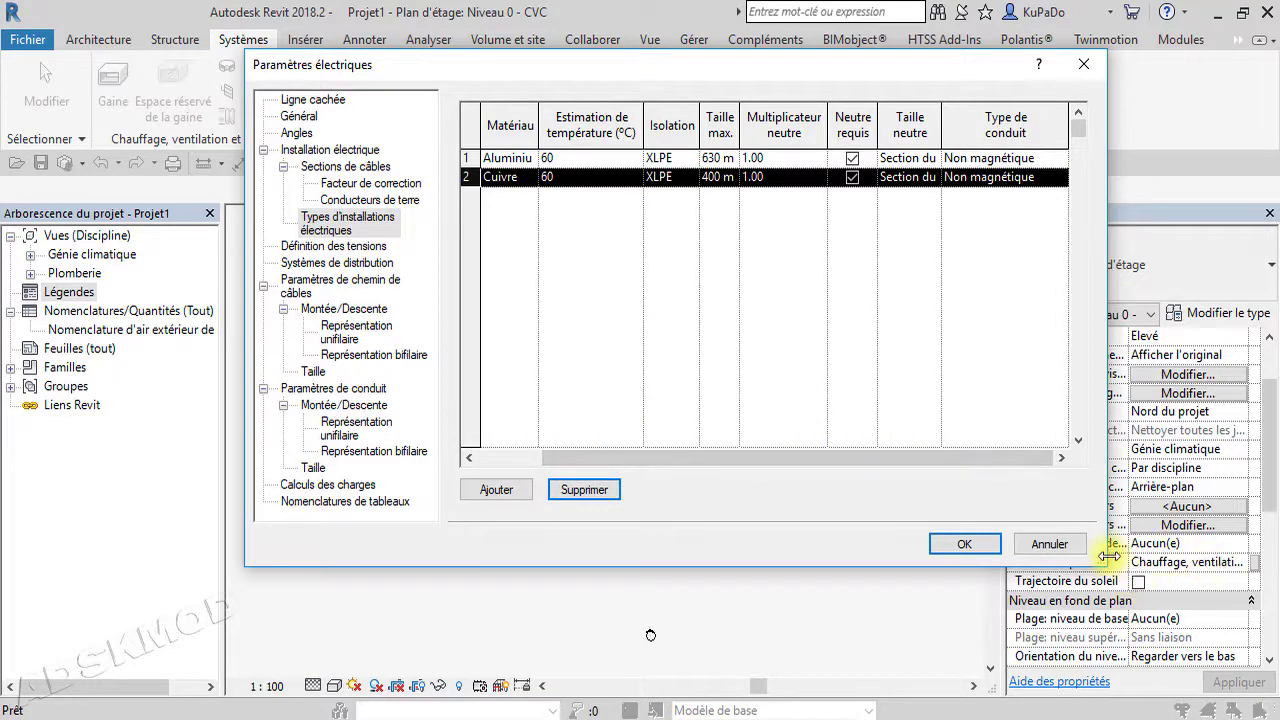
pyautogui.moveTo(1107, 548); pyautogui.dragTo(1278, 544)
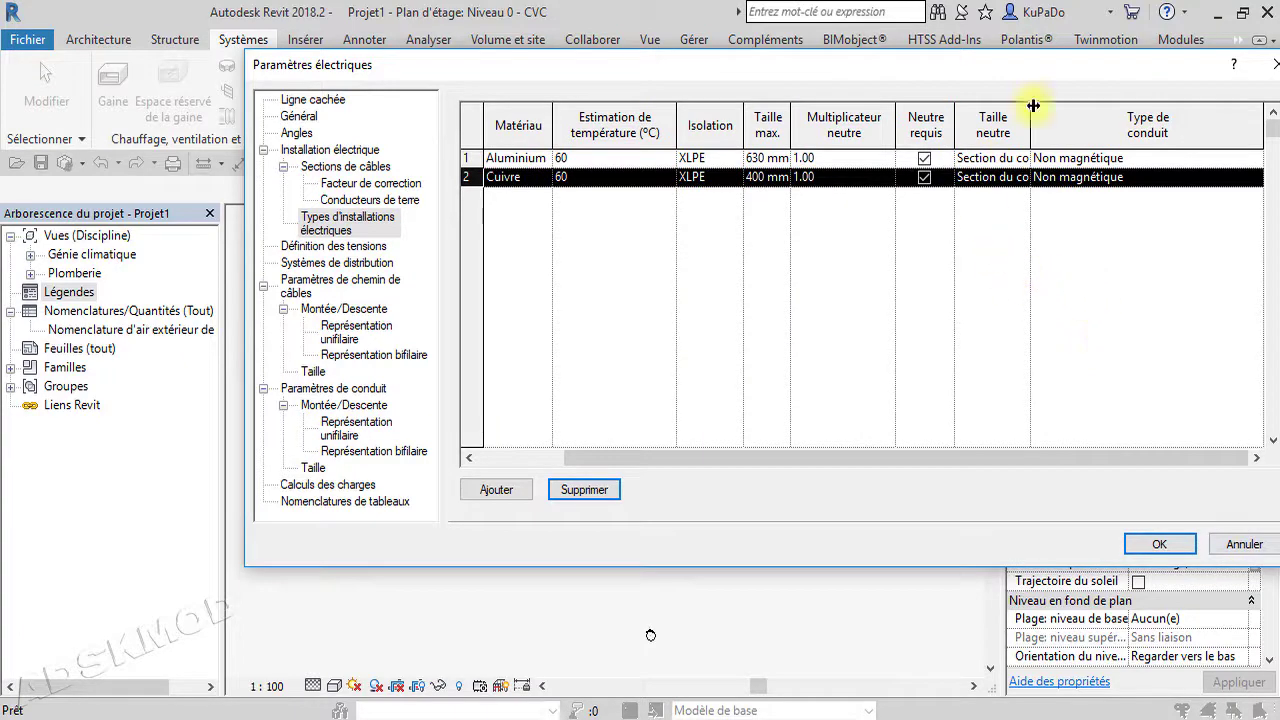
pyautogui.moveTo(1031, 112); pyautogui.dragTo(1079, 112)
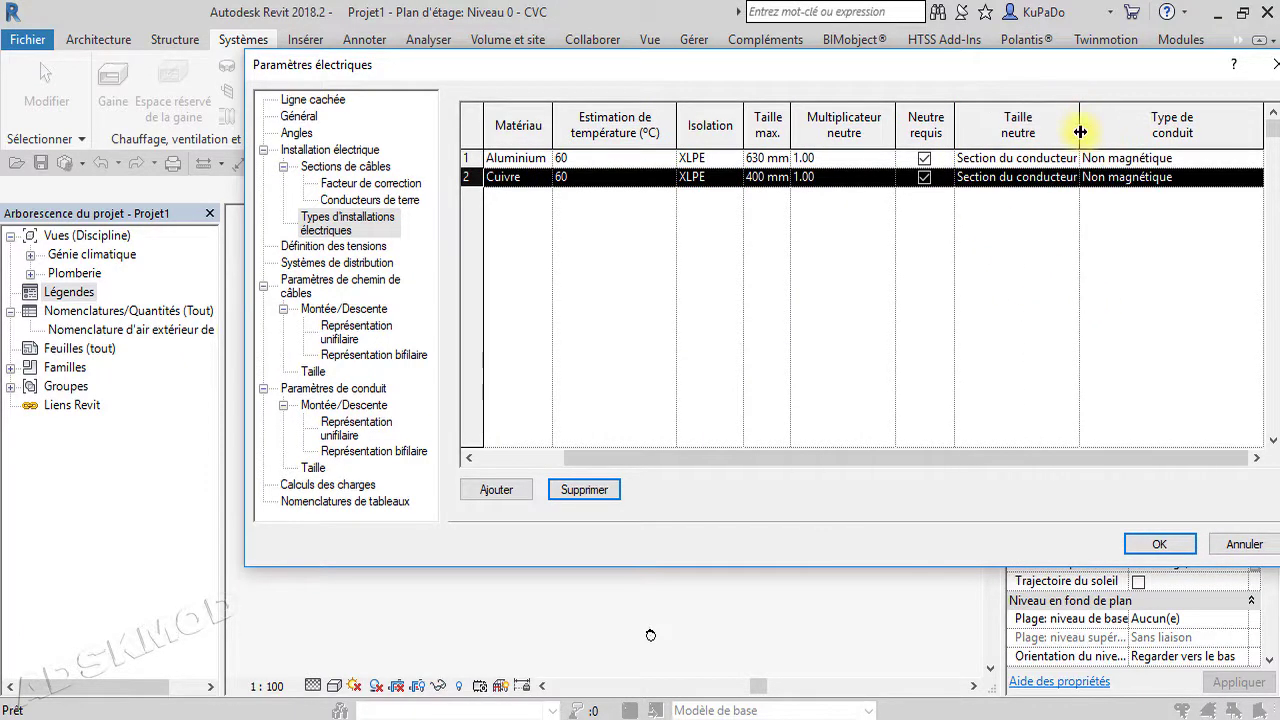
pyautogui.click(1053, 176)
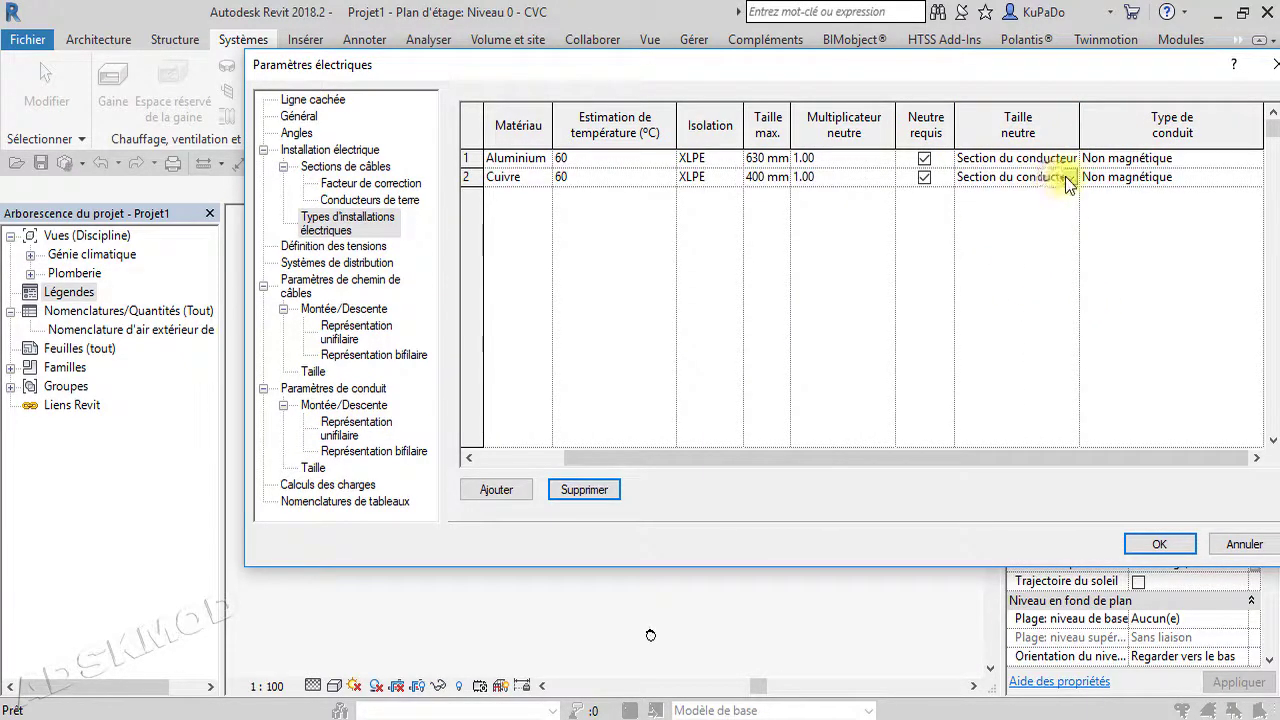
pyautogui.click(1065, 176)
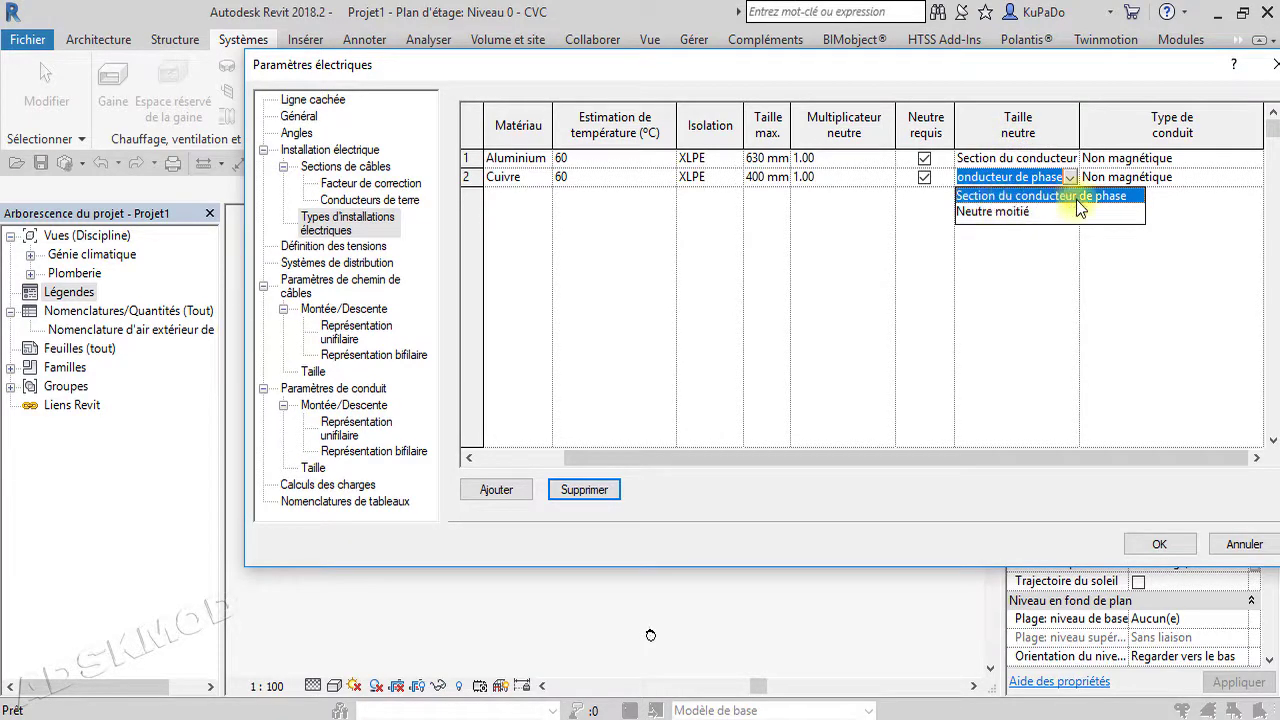
pyautogui.click(1013, 243)
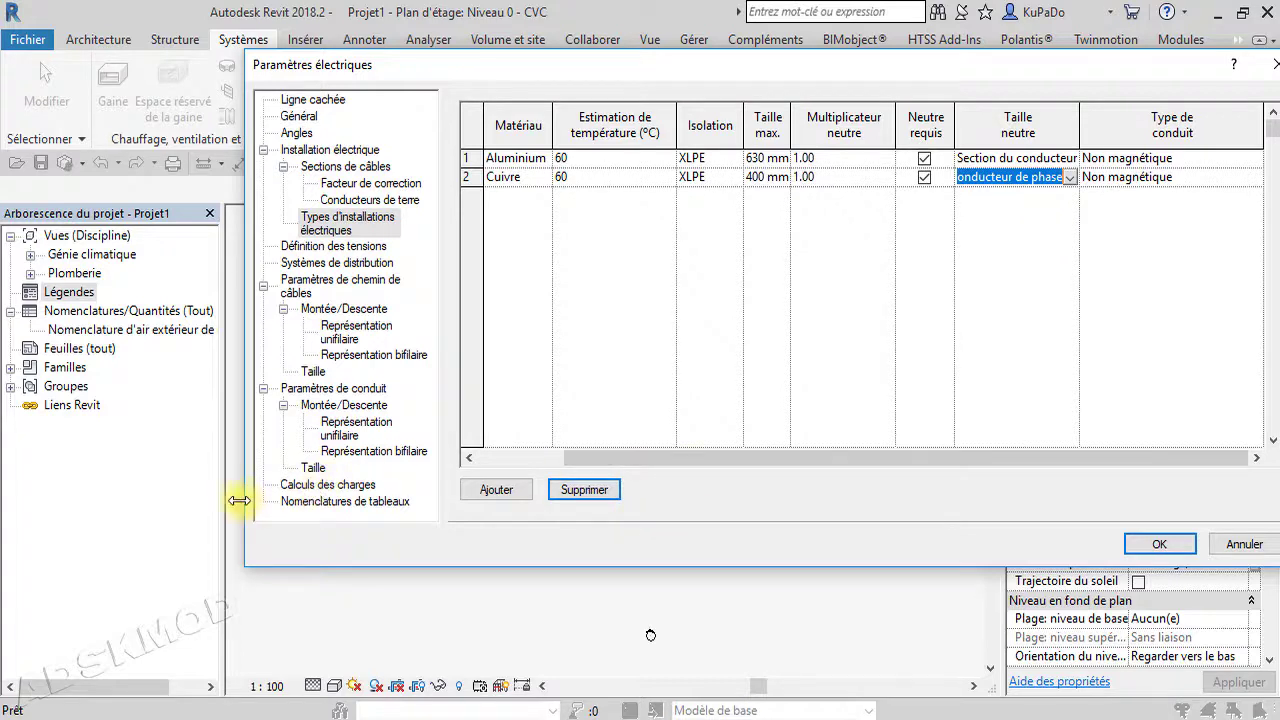
# Enlarge the electrical settings dialog further and show the Angles settings for fittings.
pyautogui.moveTo(239, 500); pyautogui.dragTo(66, 499)
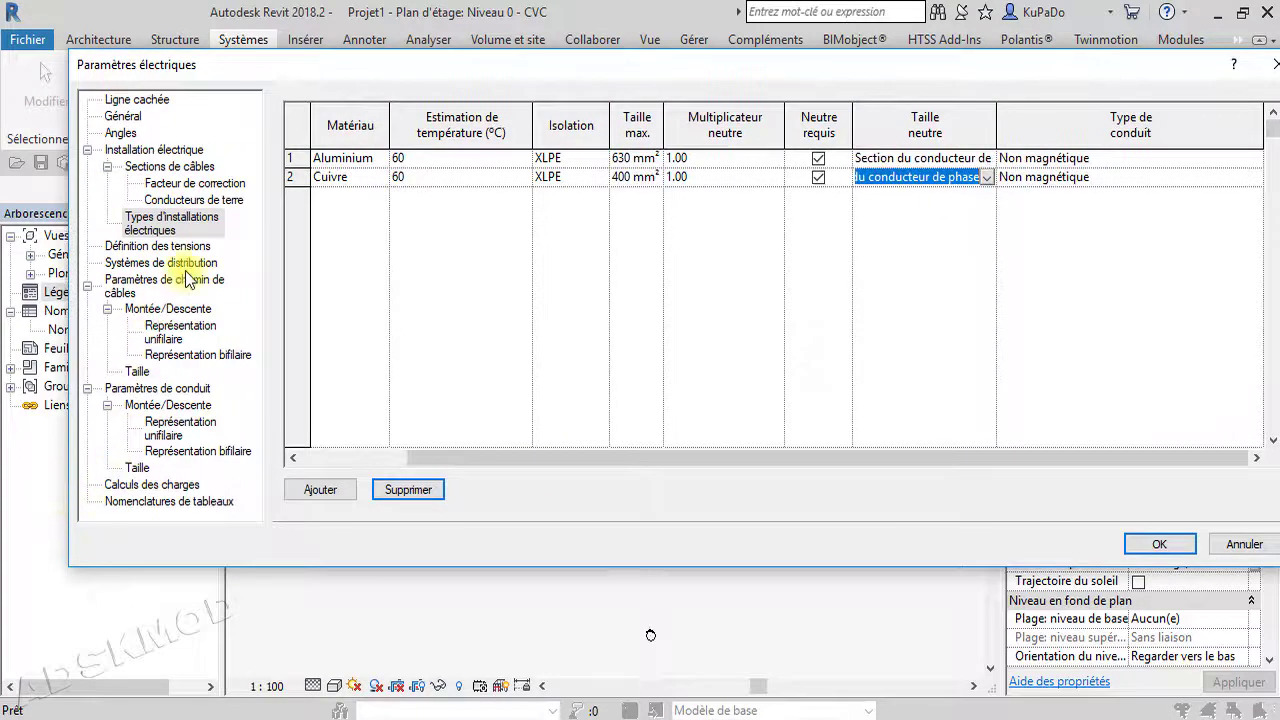
pyautogui.click(122, 133)
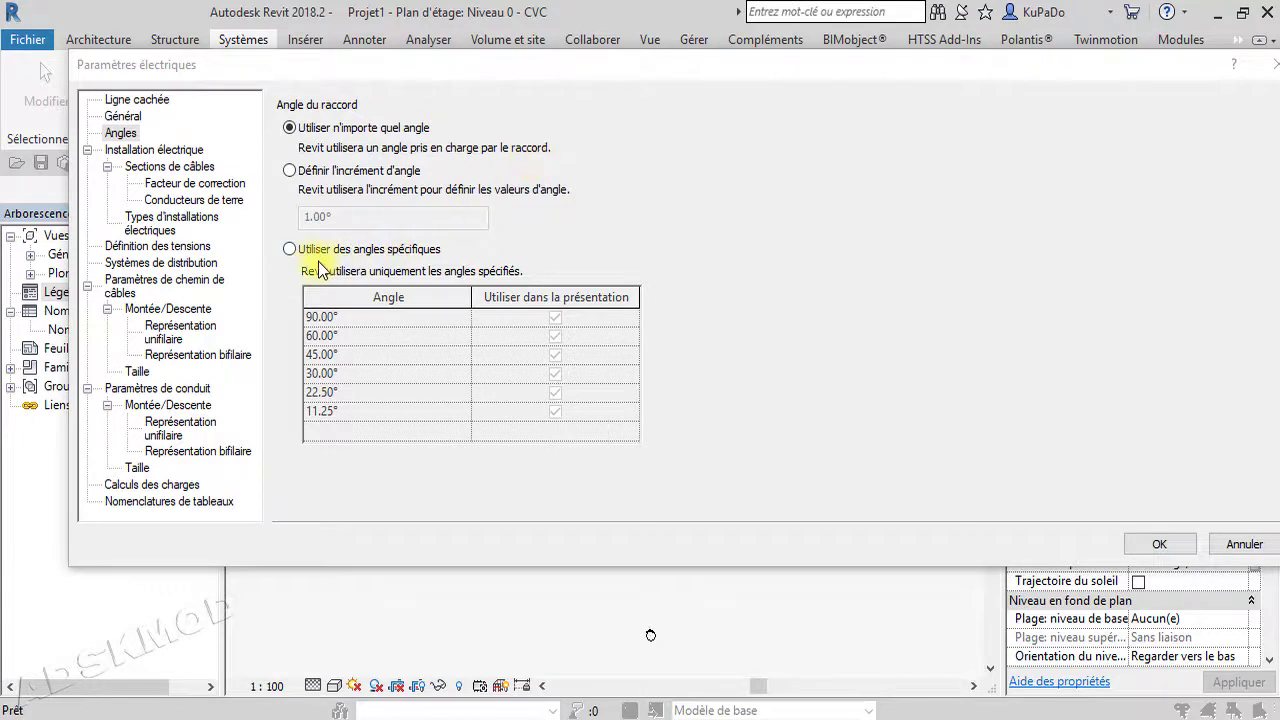
# Try restricting fittings to specific angles, and return to using any angle.
pyautogui.click(290, 250)
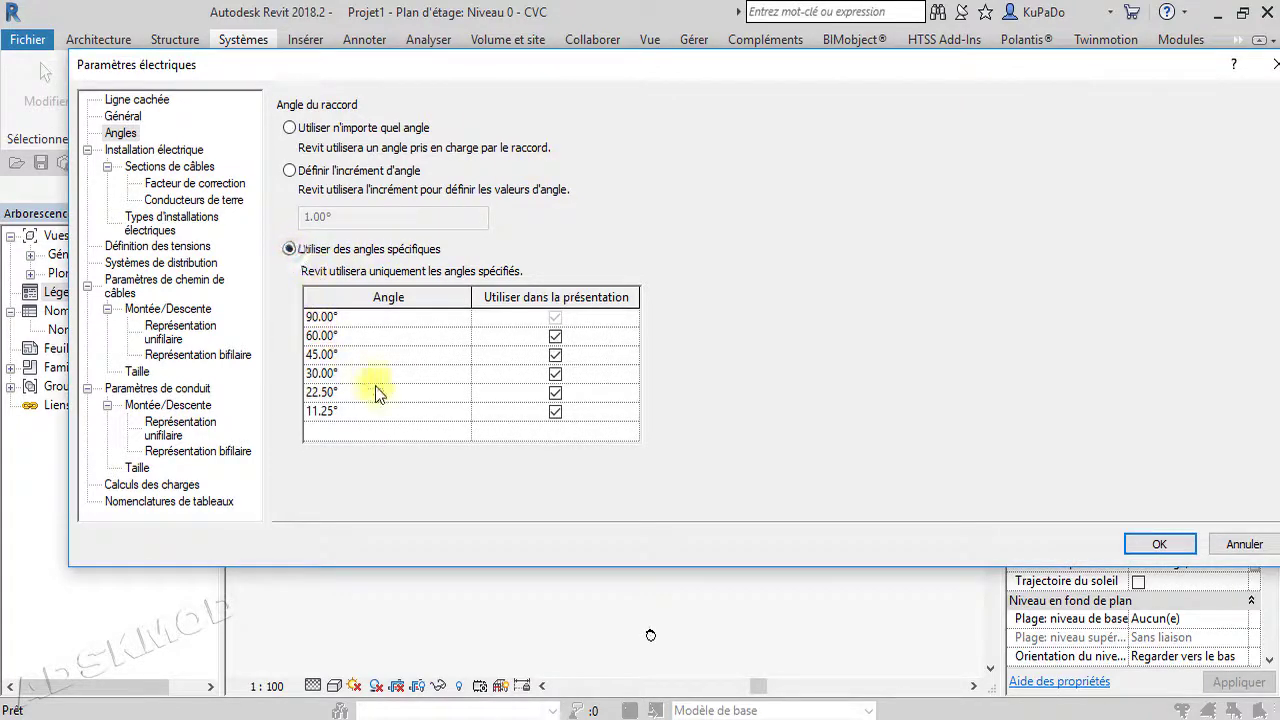
pyautogui.click(290, 128)
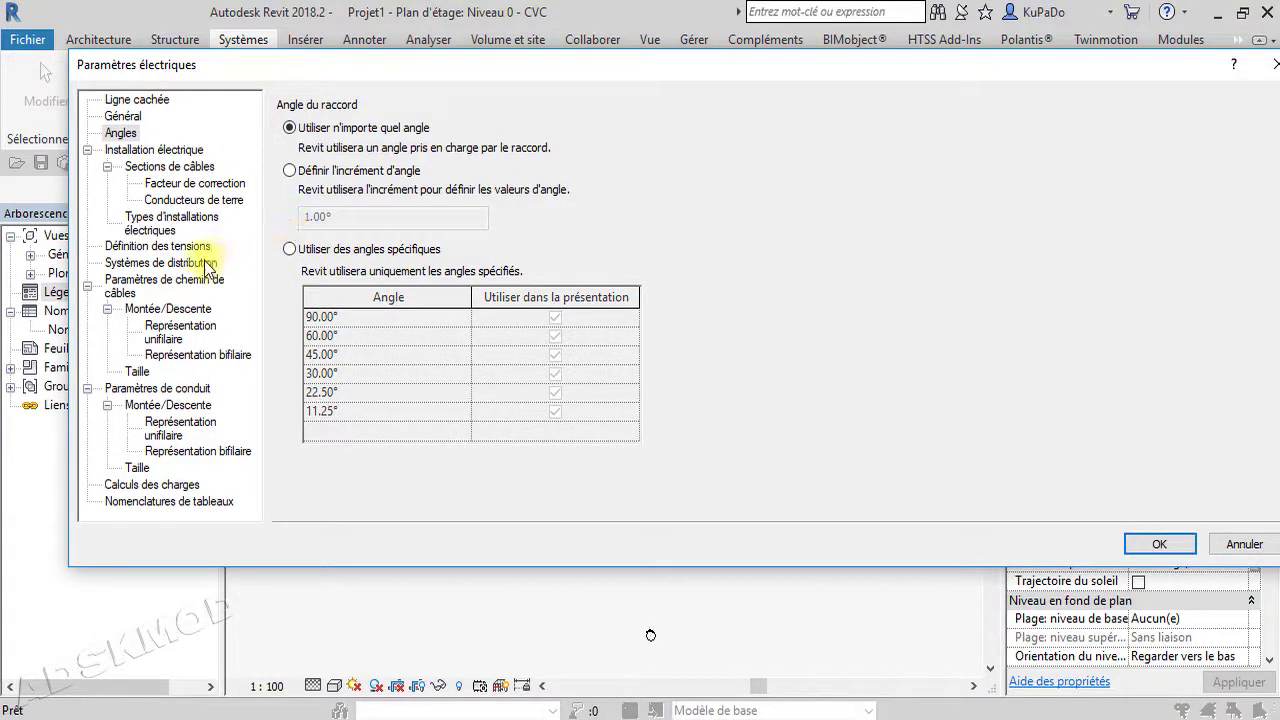
# Look through the electrical settings pages from Ligne cachée through wiring and cable sizes to Définition des tensions.
pyautogui.click(147, 104)
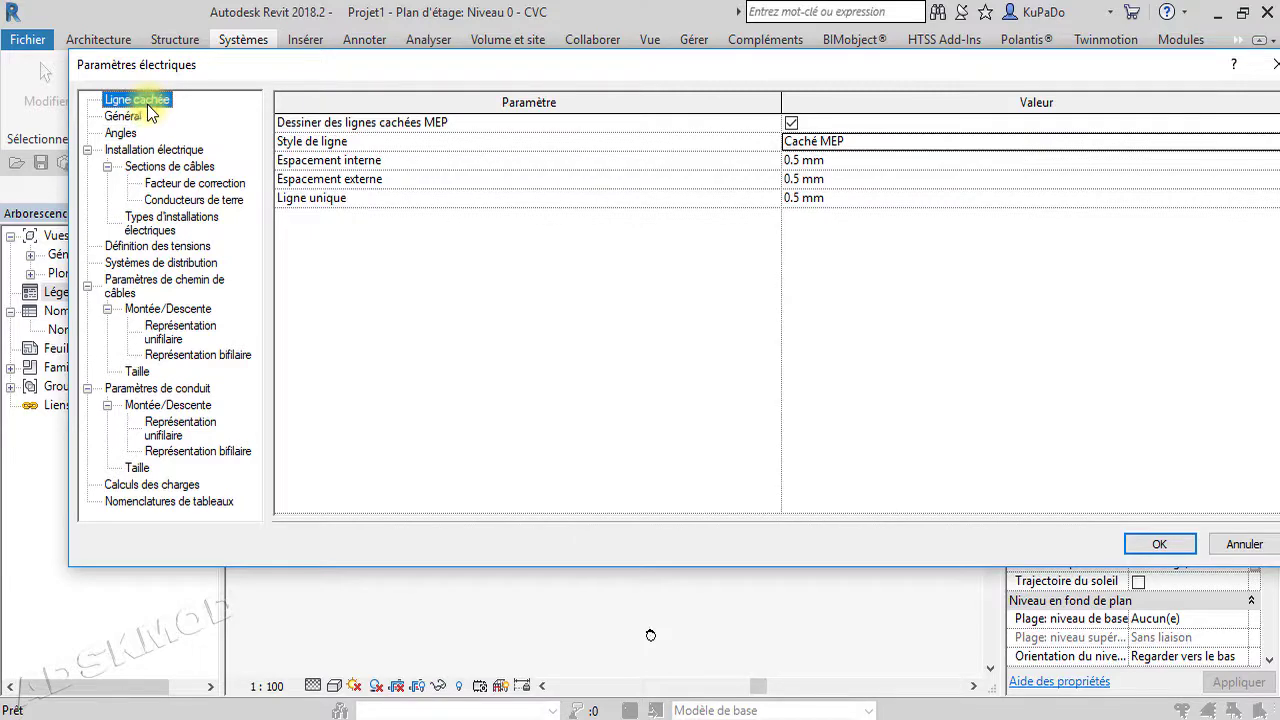
pyautogui.click(131, 118)
pyautogui.click(132, 135)
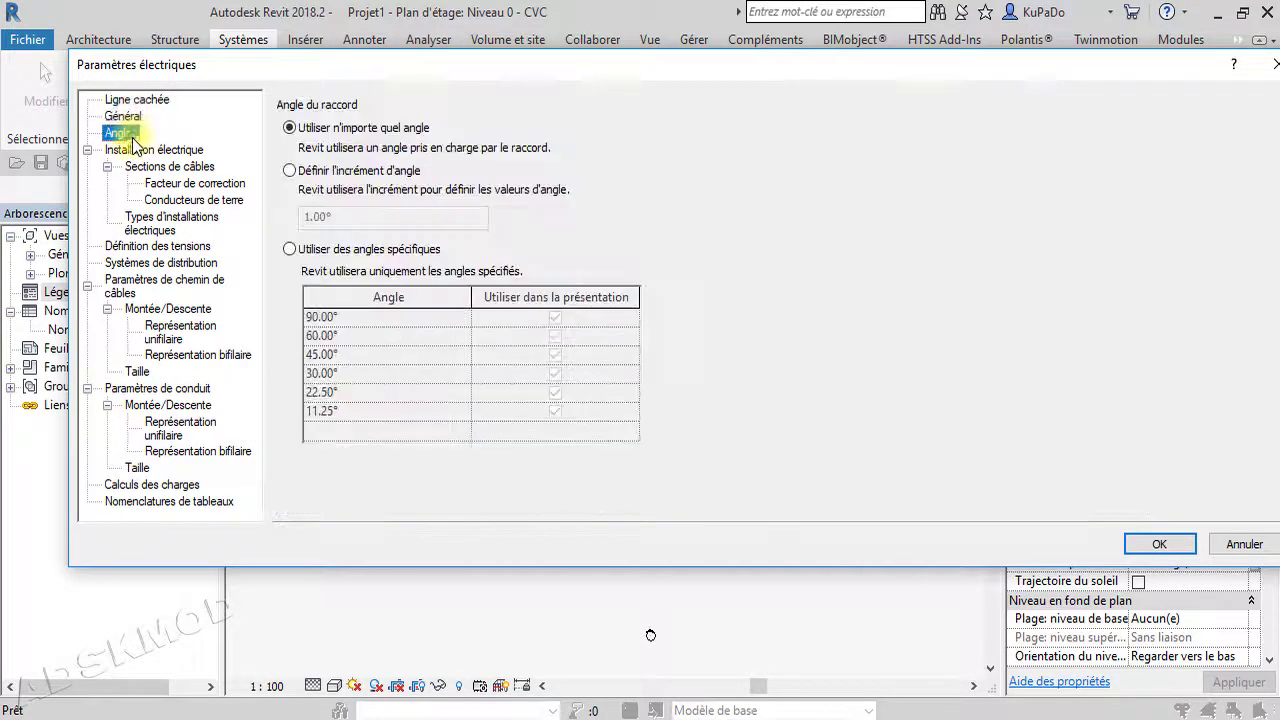
pyautogui.click(140, 150)
pyautogui.click(155, 167)
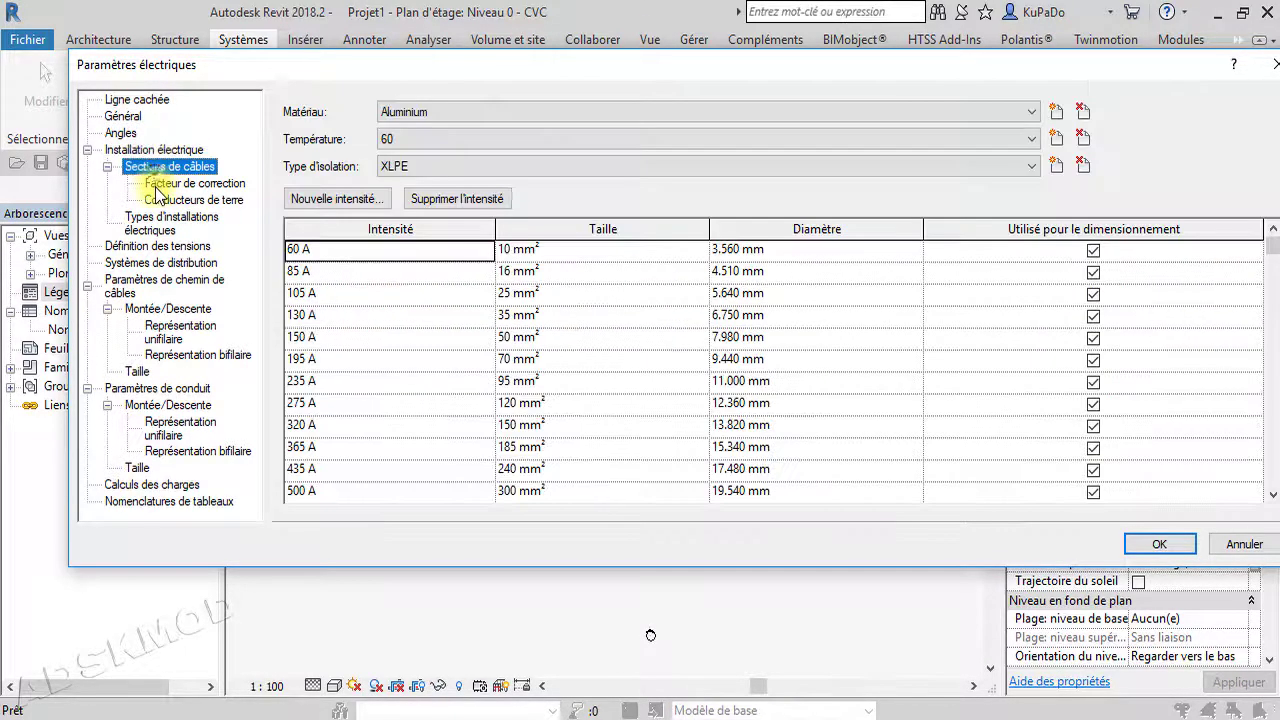
pyautogui.click(155, 186)
pyautogui.click(150, 222)
pyautogui.click(162, 247)
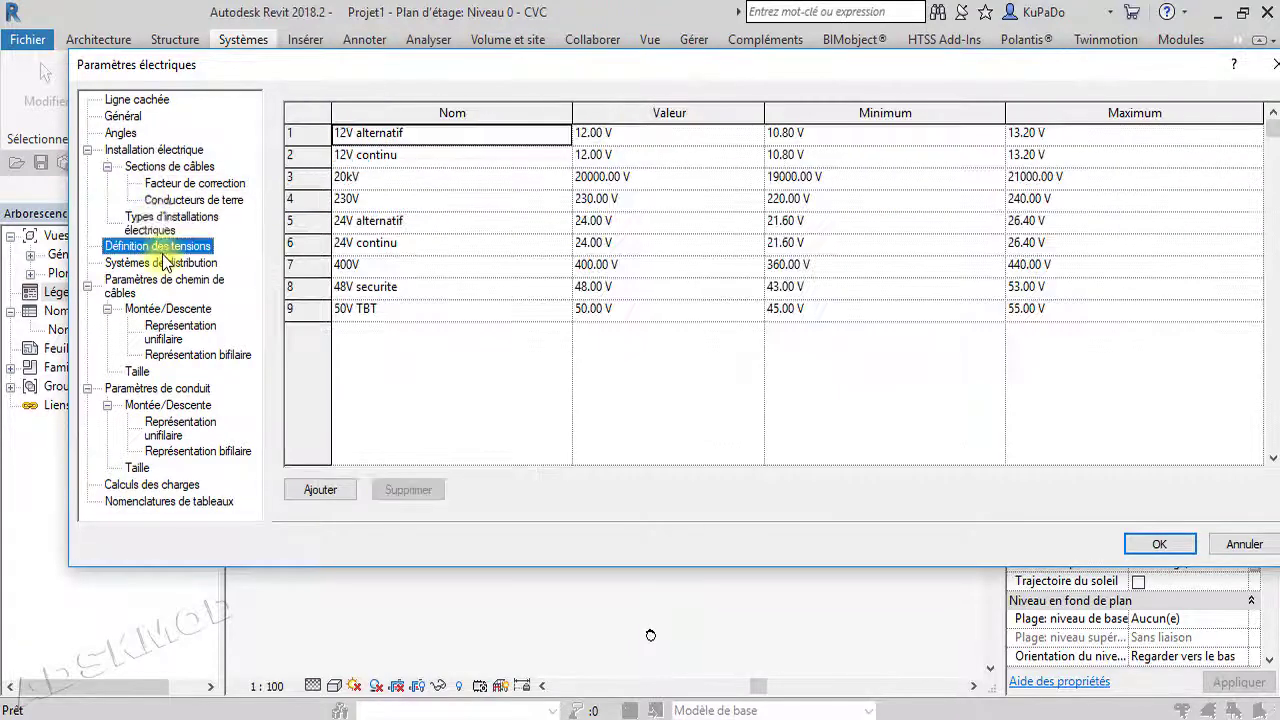
# Look through the Systèmes de distribution page and the cable tray pages for rise/drop, single-line and two-line representation, and size.
pyautogui.click(163, 263)
pyautogui.click(160, 282)
pyautogui.click(158, 310)
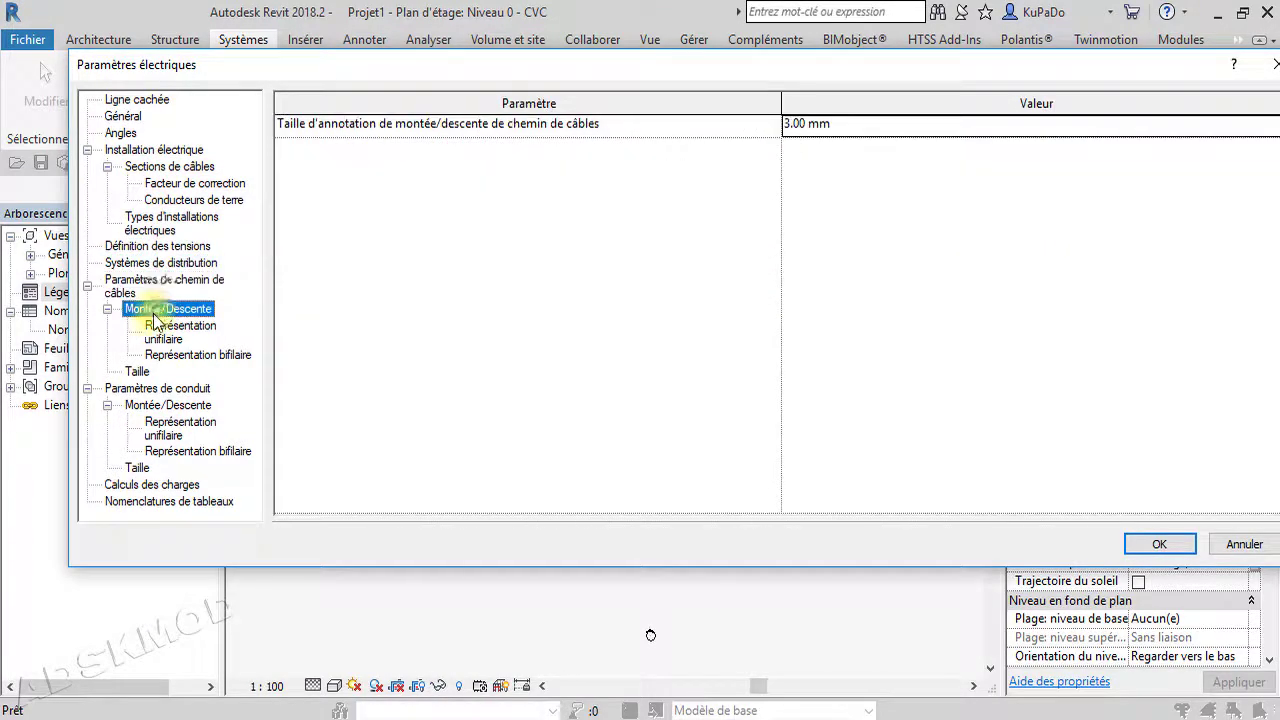
pyautogui.click(162, 330)
pyautogui.click(176, 356)
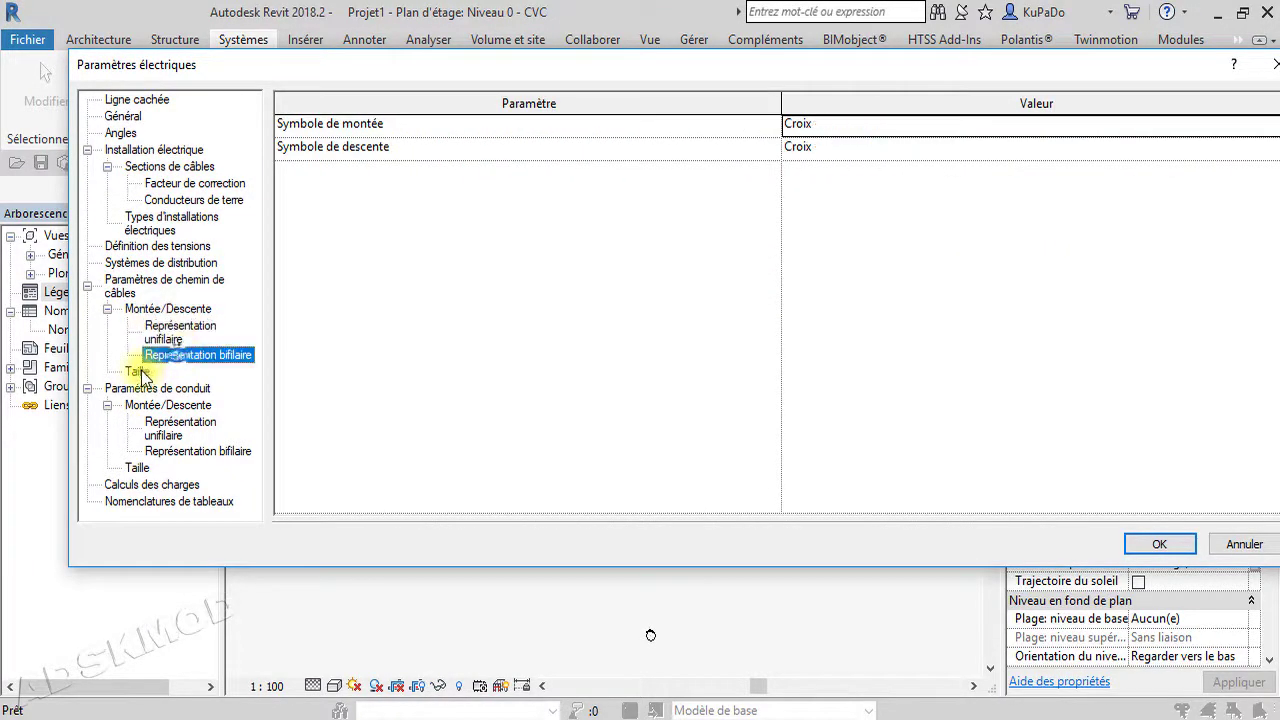
pyautogui.click(140, 372)
# Look through the conduit, Calculs des charges and Nomenclatures de tableaux settings, and accept the electrical settings.
pyautogui.click(186, 389)
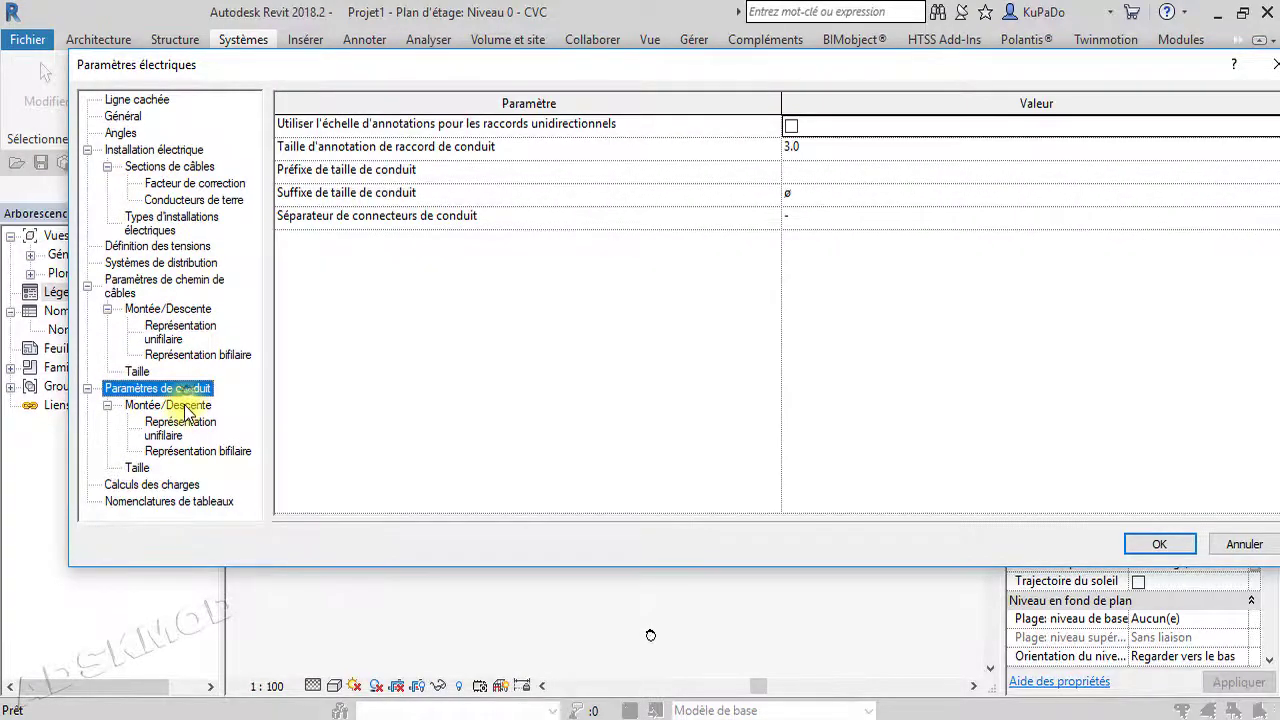
pyautogui.click(184, 406)
pyautogui.click(170, 428)
pyautogui.click(180, 451)
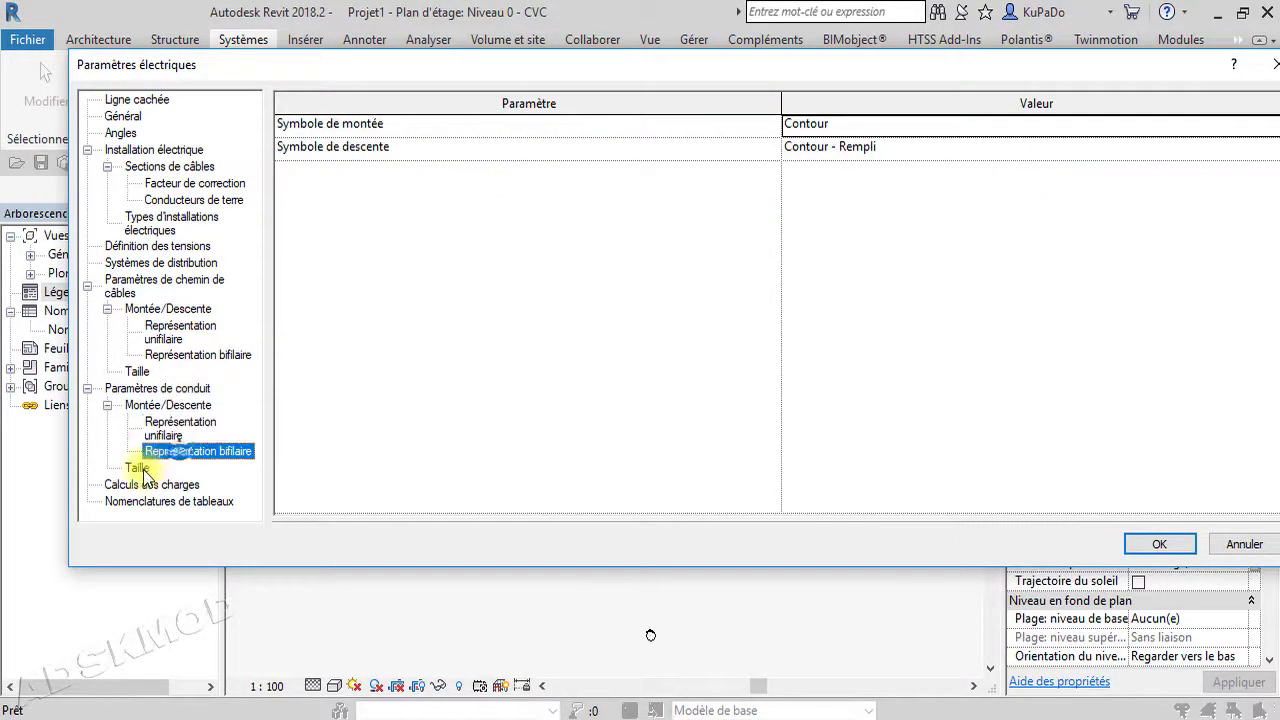
pyautogui.click(138, 468)
pyautogui.click(148, 484)
pyautogui.click(145, 501)
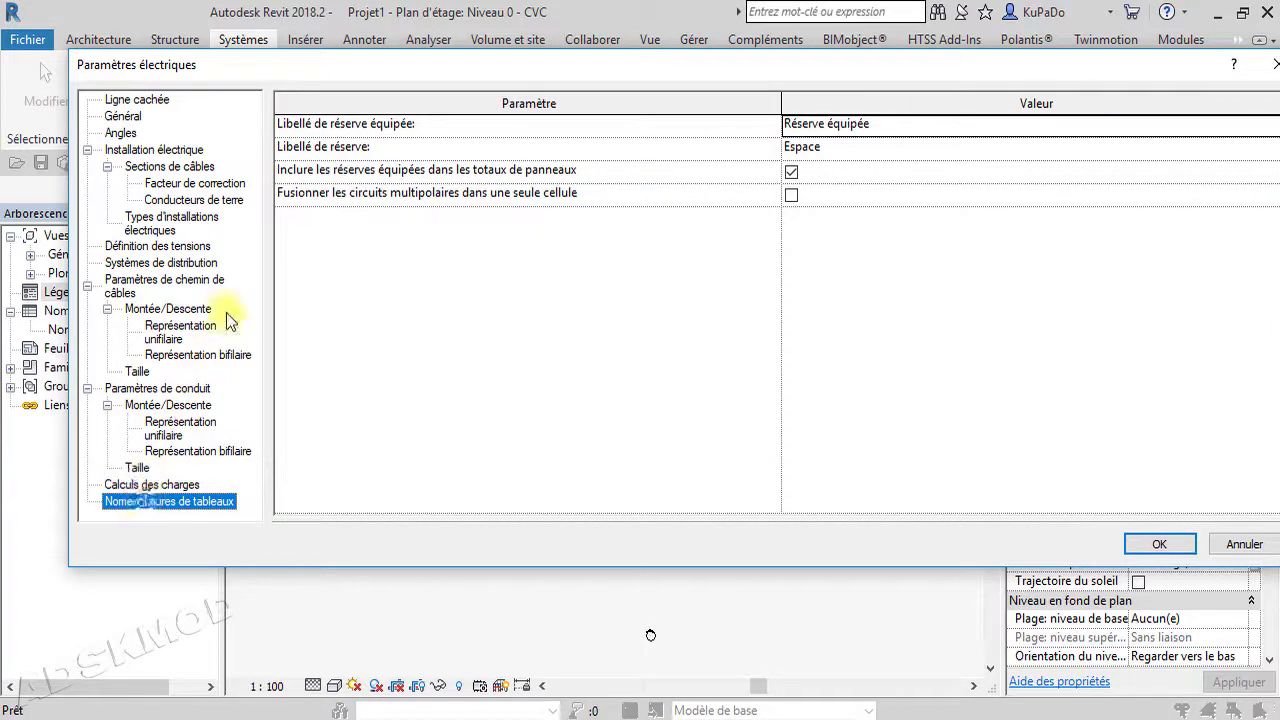
pyautogui.moveTo(1172, 62); pyautogui.dragTo(1118, 62)
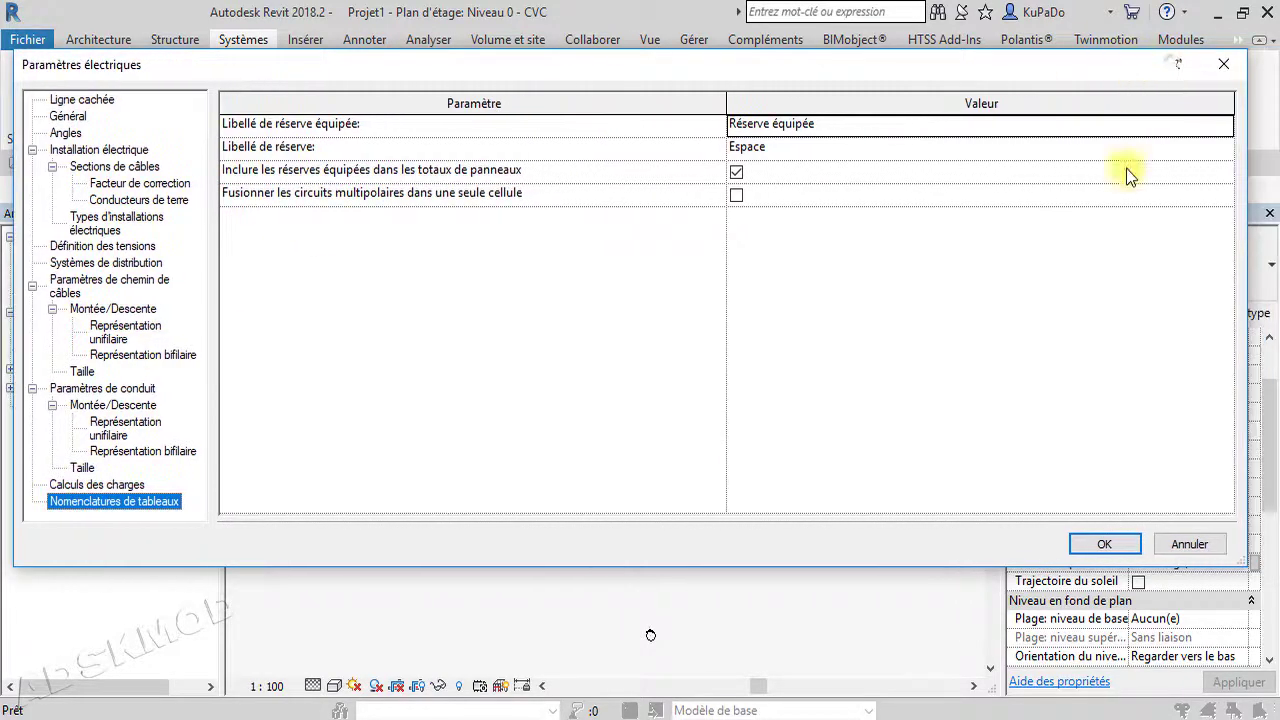
pyautogui.click(1102, 547)
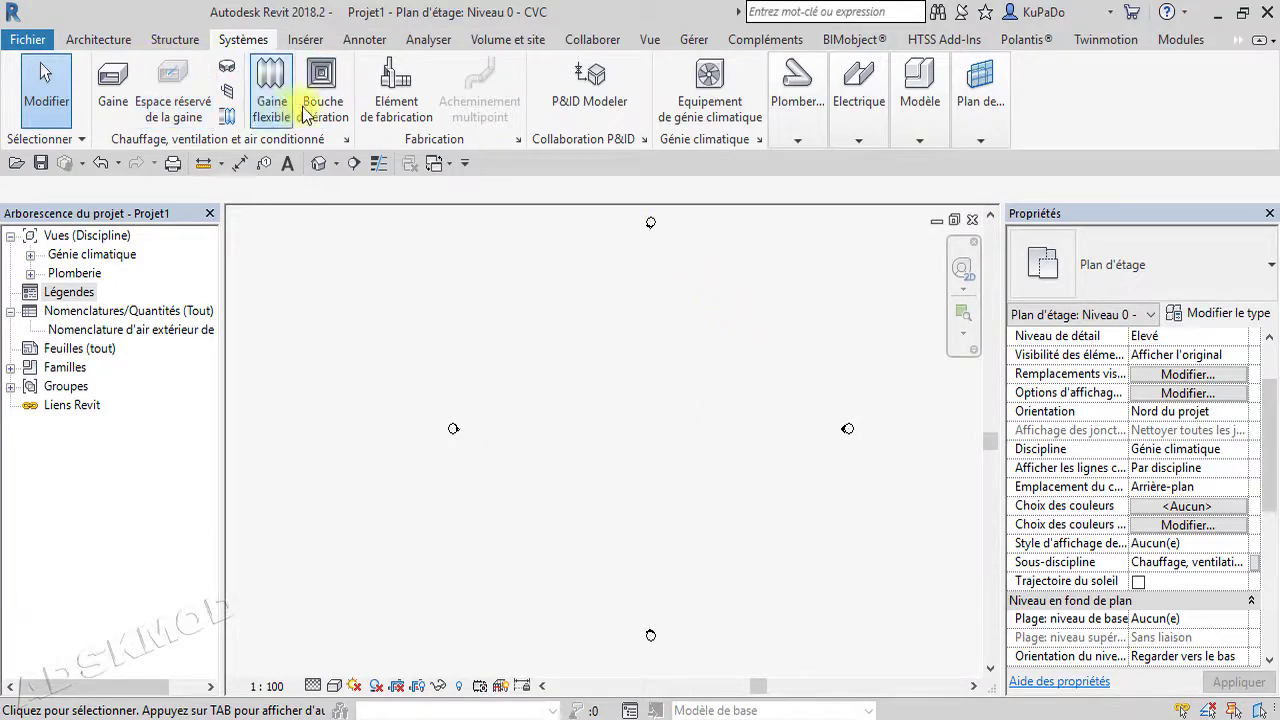
# Link the Revit model BaseMEP.rvt from the REVIT folder in FORMATION with positioning Automatique - Origine à origine.
pyautogui.click(305, 40)
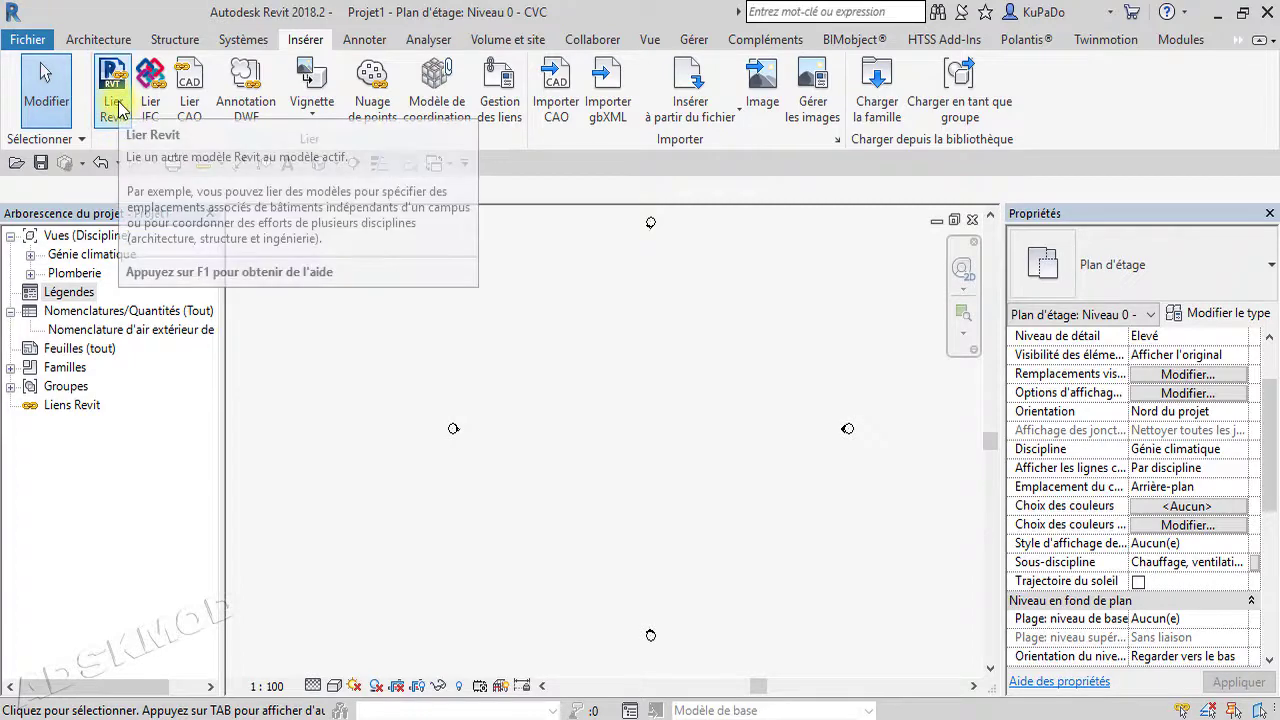
pyautogui.click(130, 128)
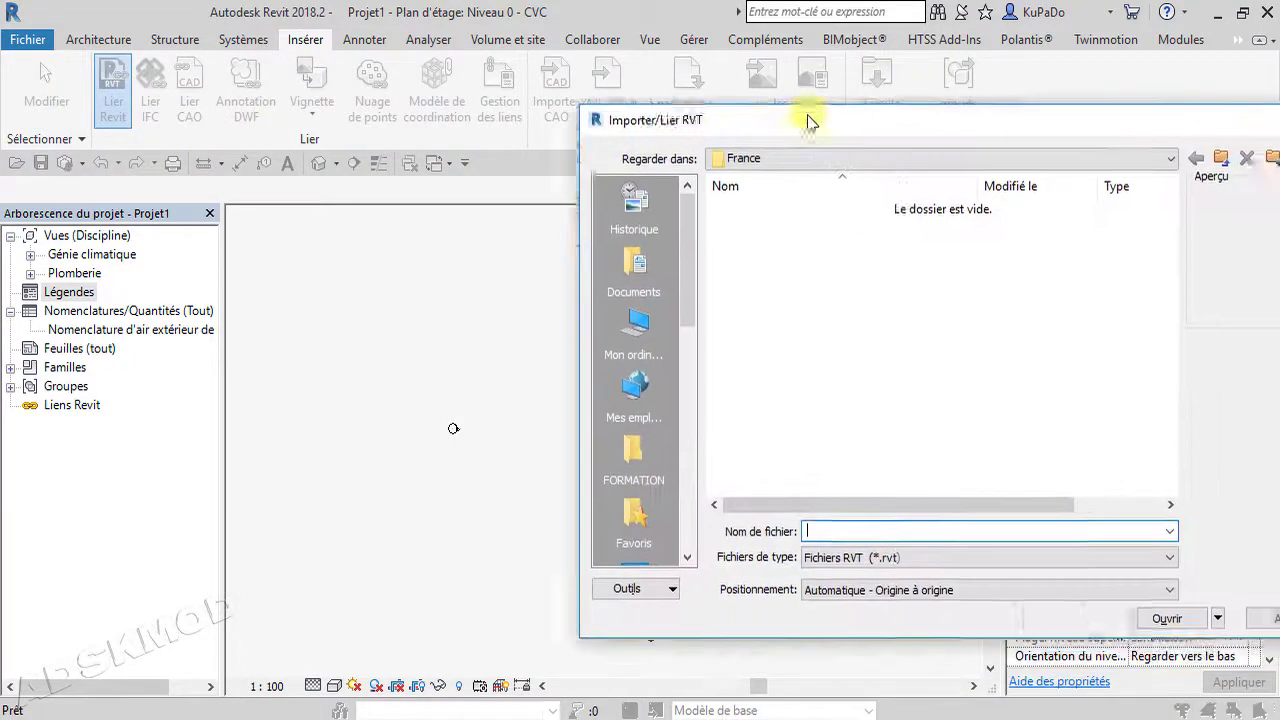
pyautogui.moveTo(809, 117); pyautogui.dragTo(538, 129)
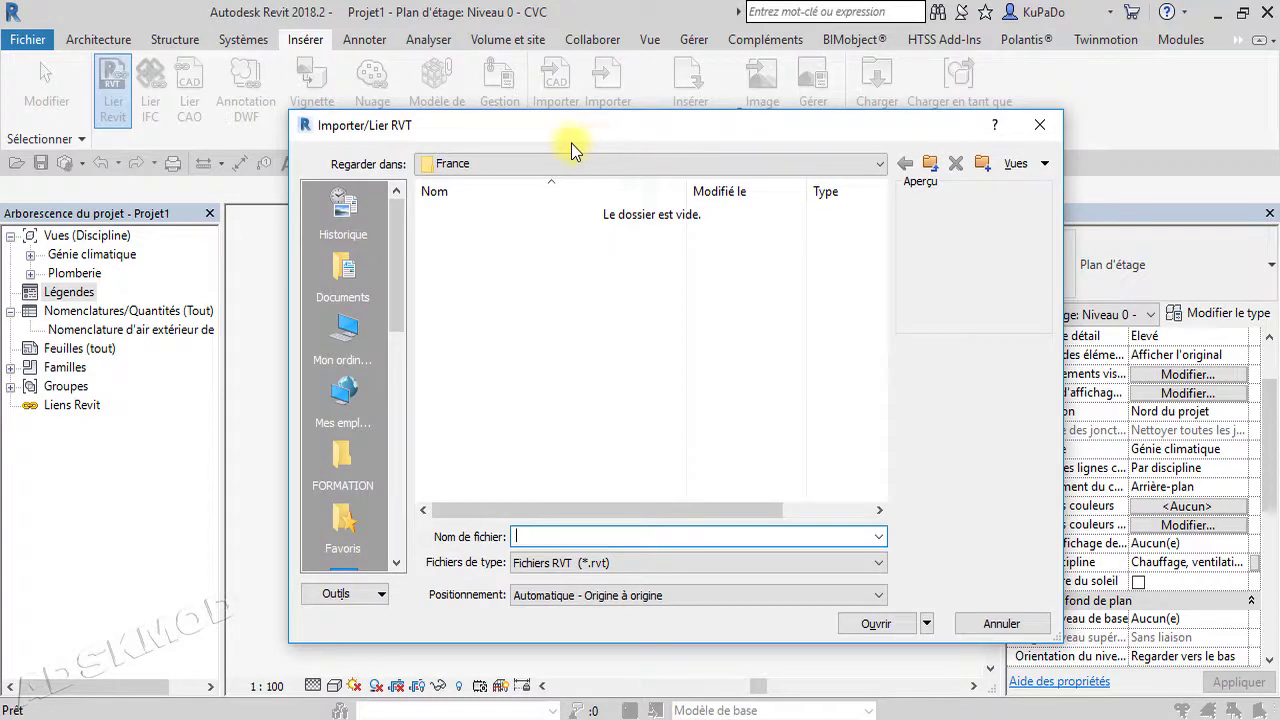
pyautogui.click(345, 462)
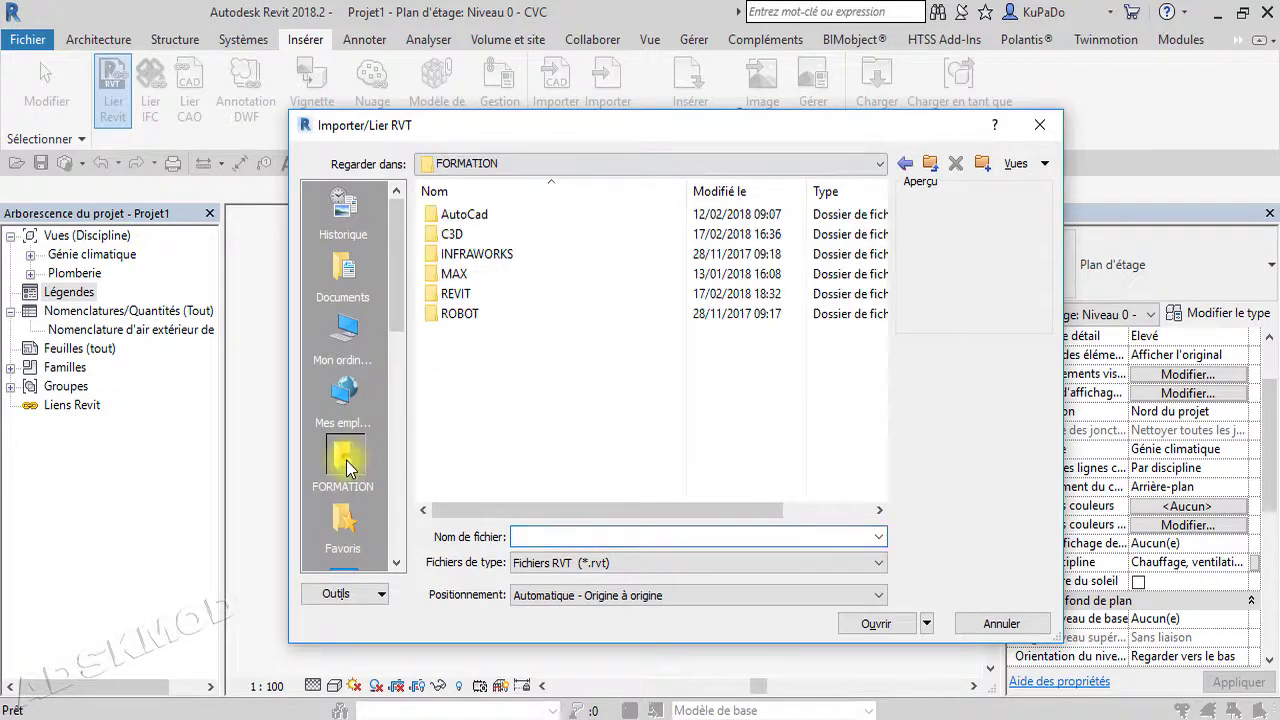
pyautogui.doubleClick(462, 300)
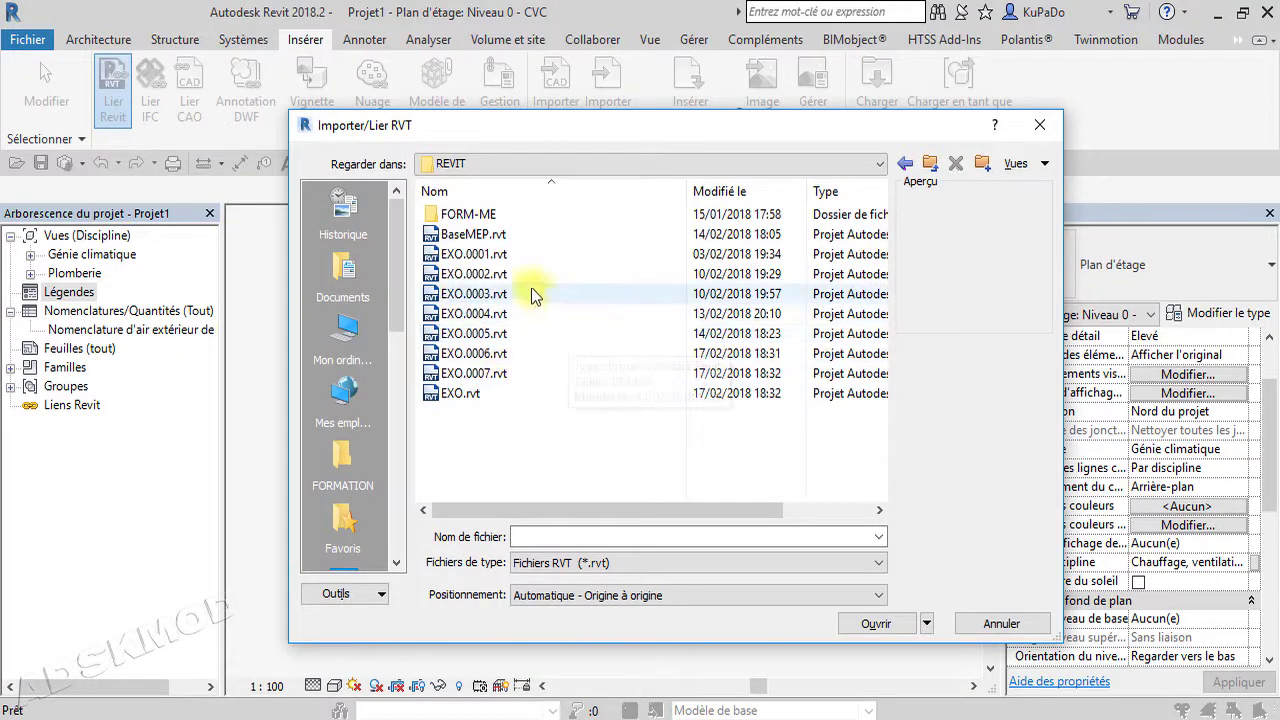
pyautogui.click(476, 240)
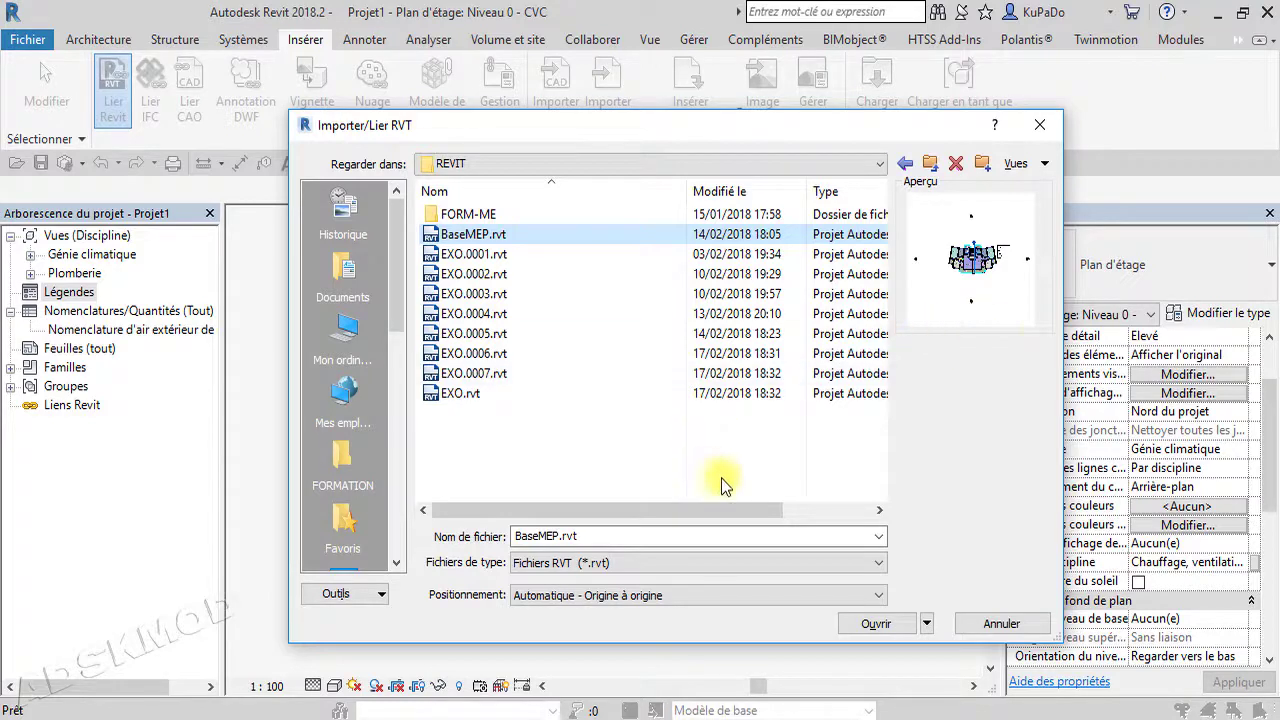
pyautogui.click(894, 629)
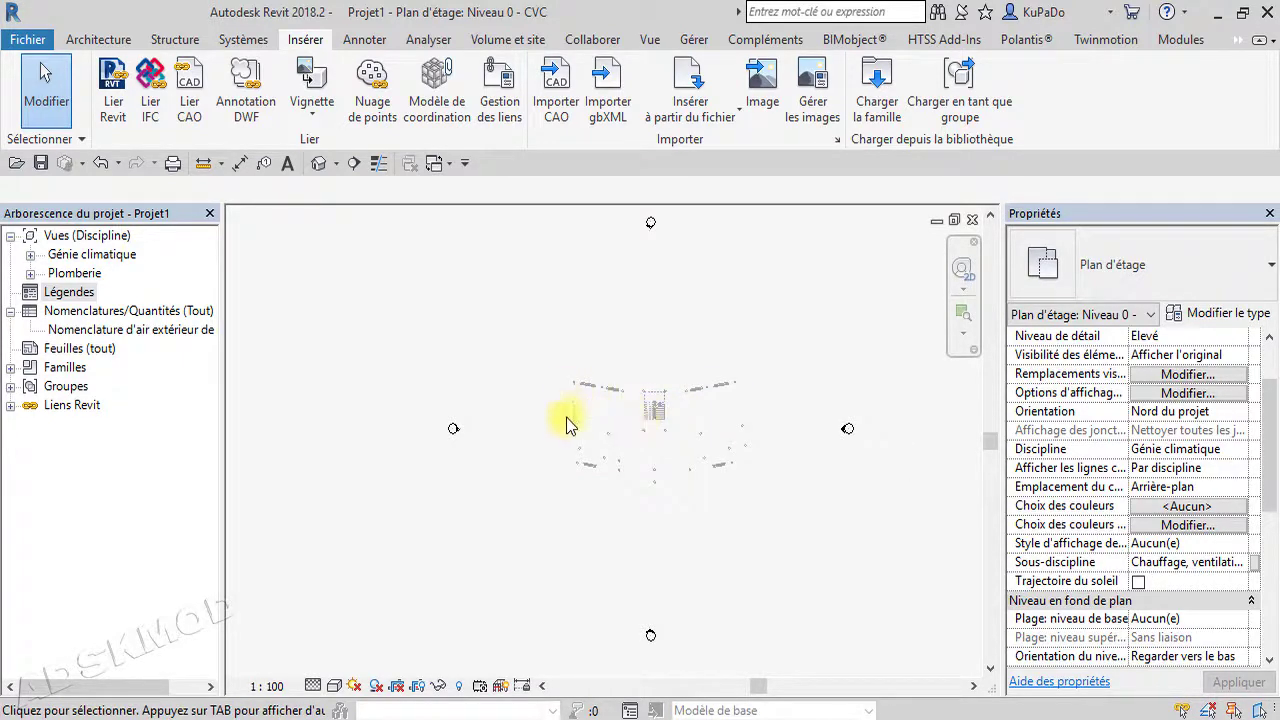
# Inspect the linked model in plan, expand the Génie climatique views and open the Niveau 1 - CVC floor plan.
pyautogui.click(30, 256)
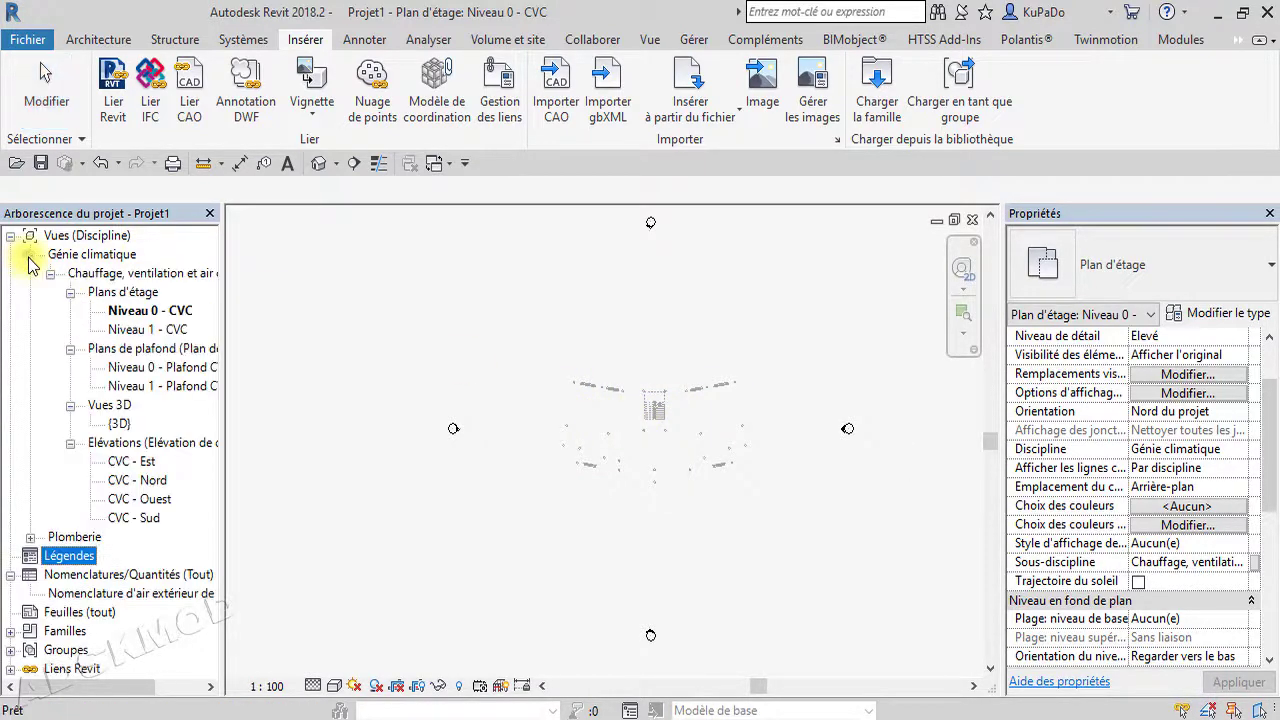
pyautogui.scroll(2, 650, 425)
pyautogui.scroll(2, 640, 425)
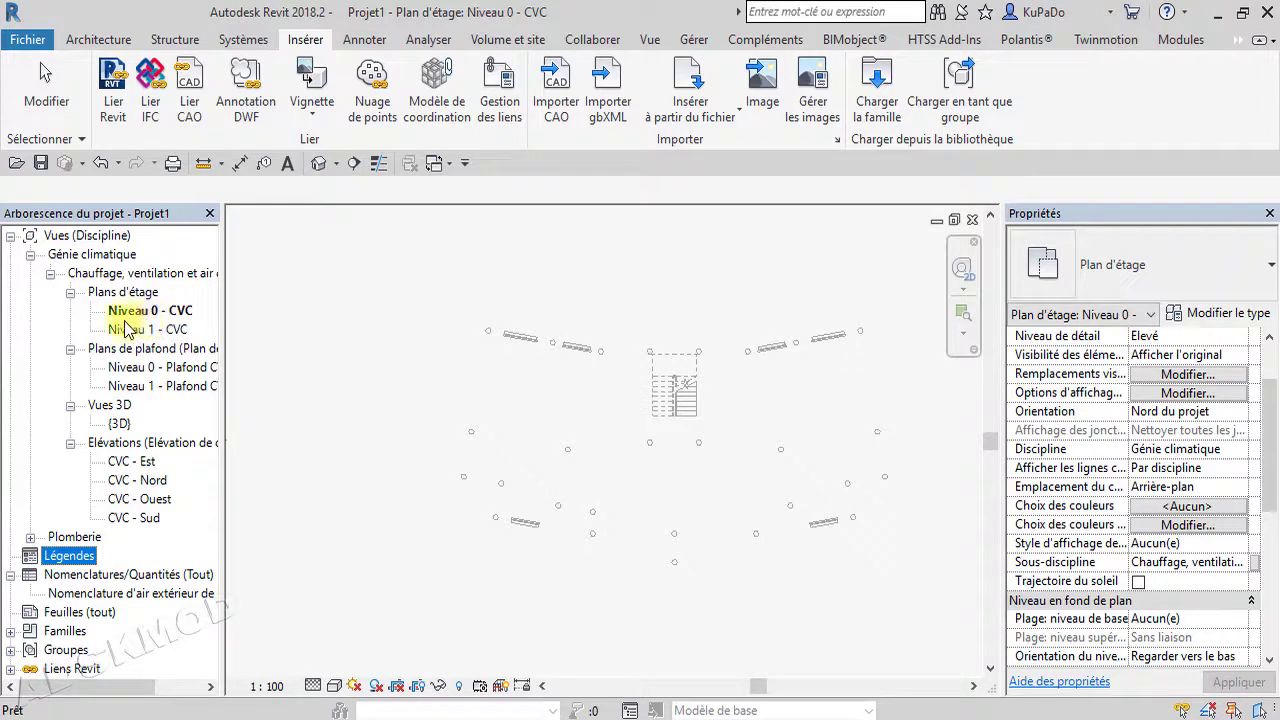
pyautogui.click(31, 256)
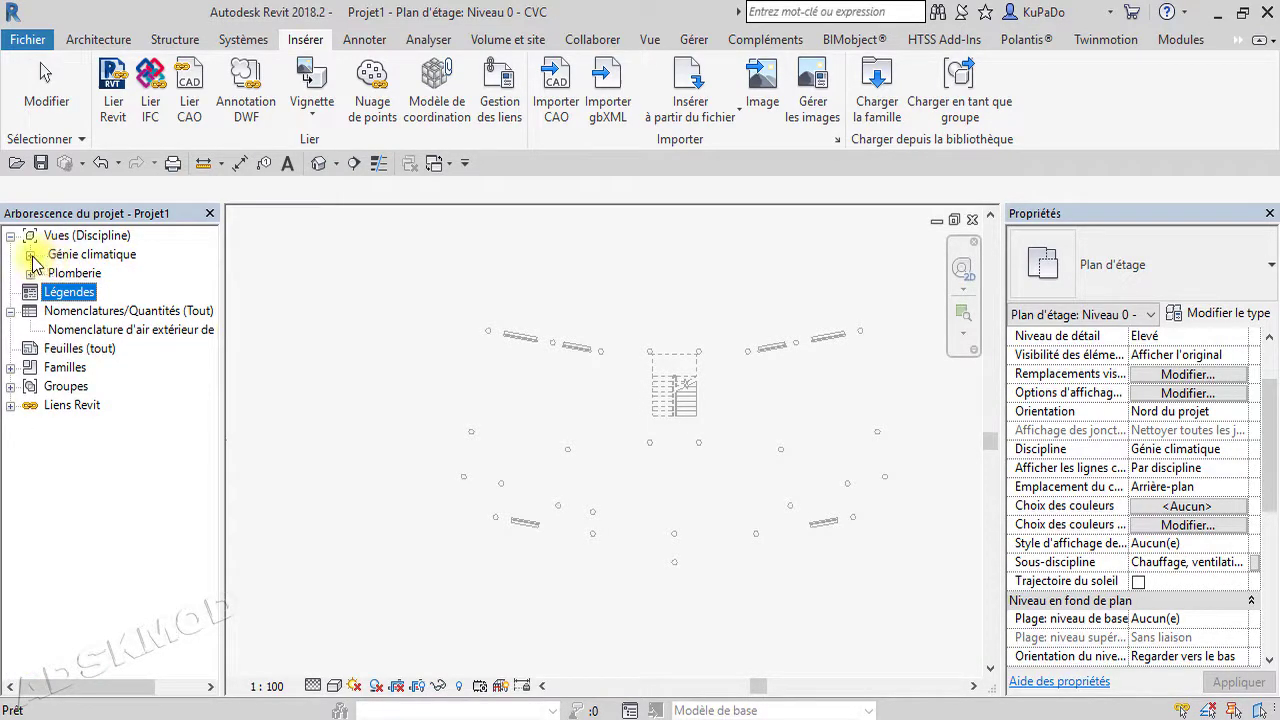
pyautogui.click(31, 255)
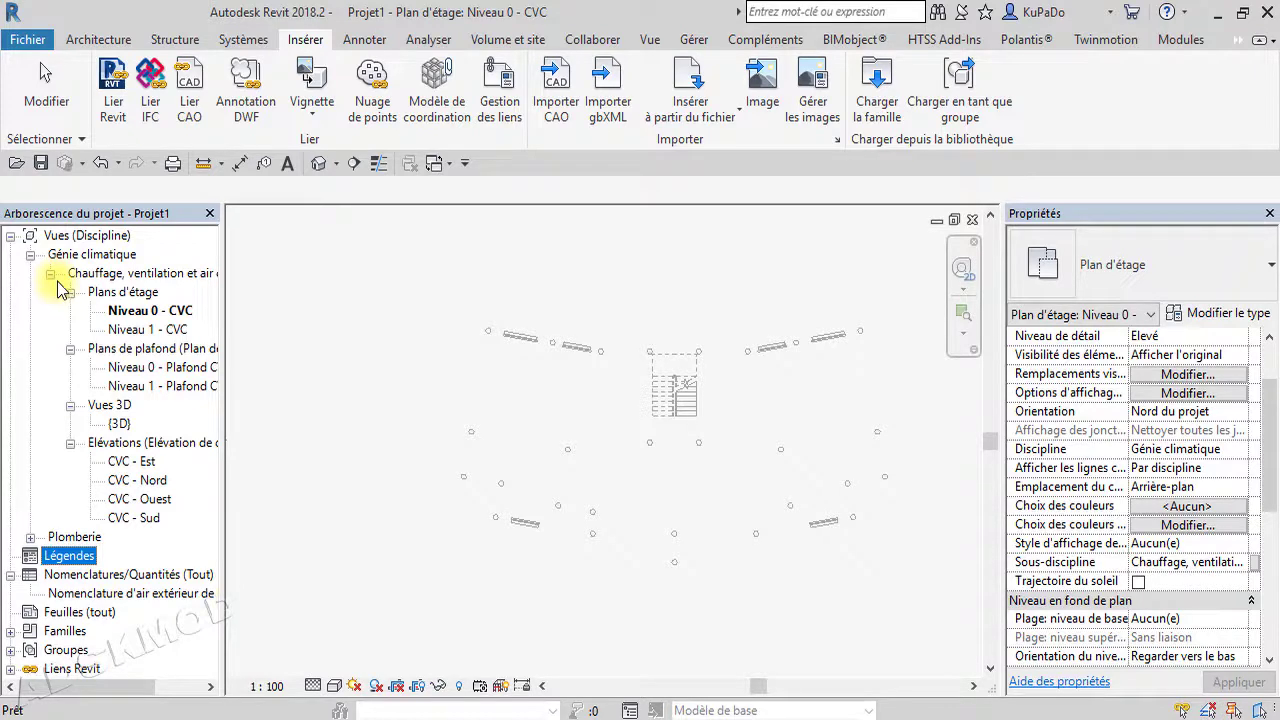
pyautogui.doubleClick(137, 333)
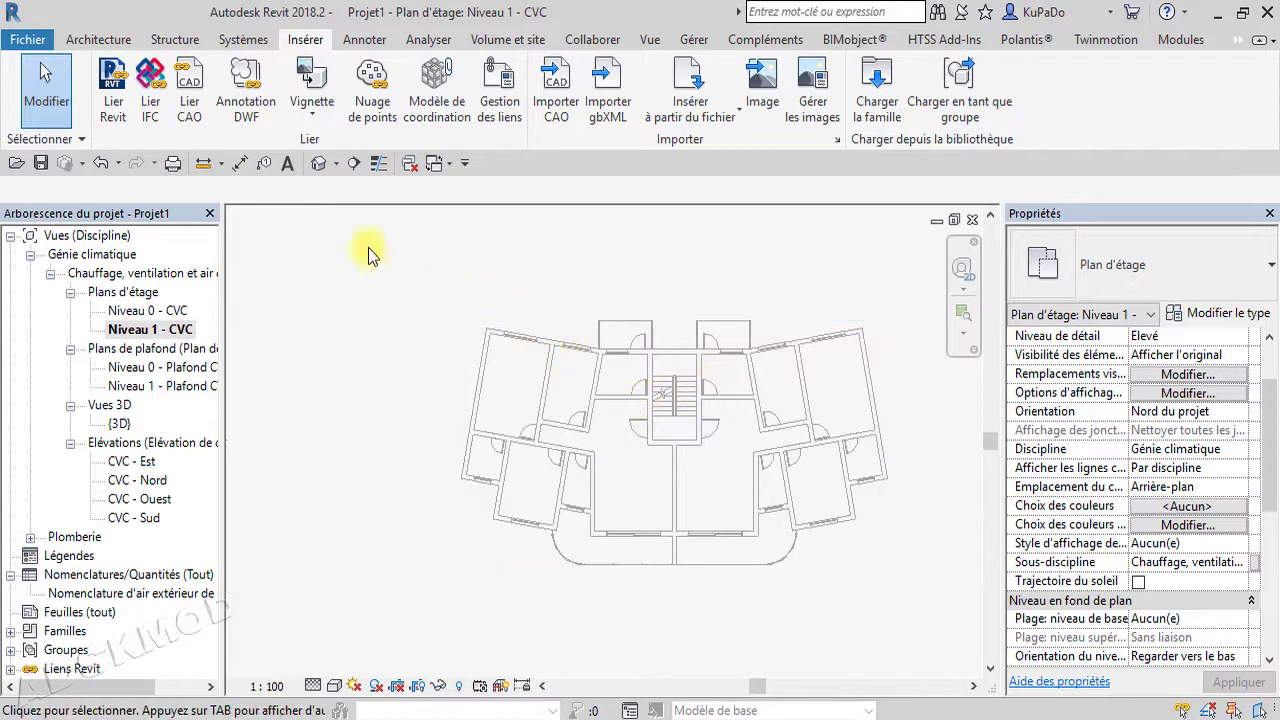
# Open the default 3D view and examine the linked building from another side and up close.
pyautogui.click(319, 164)
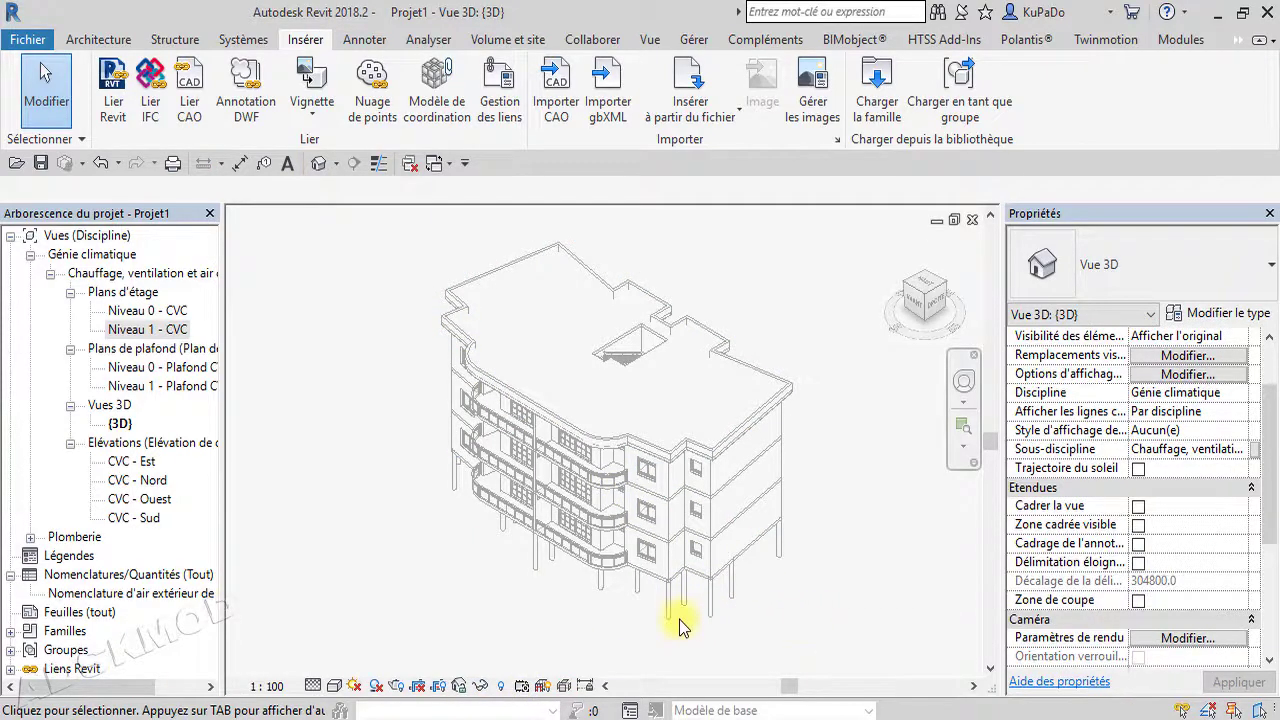
pyautogui.moveTo(683, 616)
pyautogui.keyDown('shift'); pyautogui.mouseDown(button='middle')
pyautogui.moveTo(820, 620)
pyautogui.moveTo(922, 570)
pyautogui.moveTo(709, 606)
pyautogui.moveTo(537, 600)
pyautogui.moveTo(470, 578)
pyautogui.moveTo(503, 591)
pyautogui.moveTo(771, 600)
pyautogui.moveTo(723, 563)
pyautogui.mouseUp(button='middle'); pyautogui.keyUp('shift')
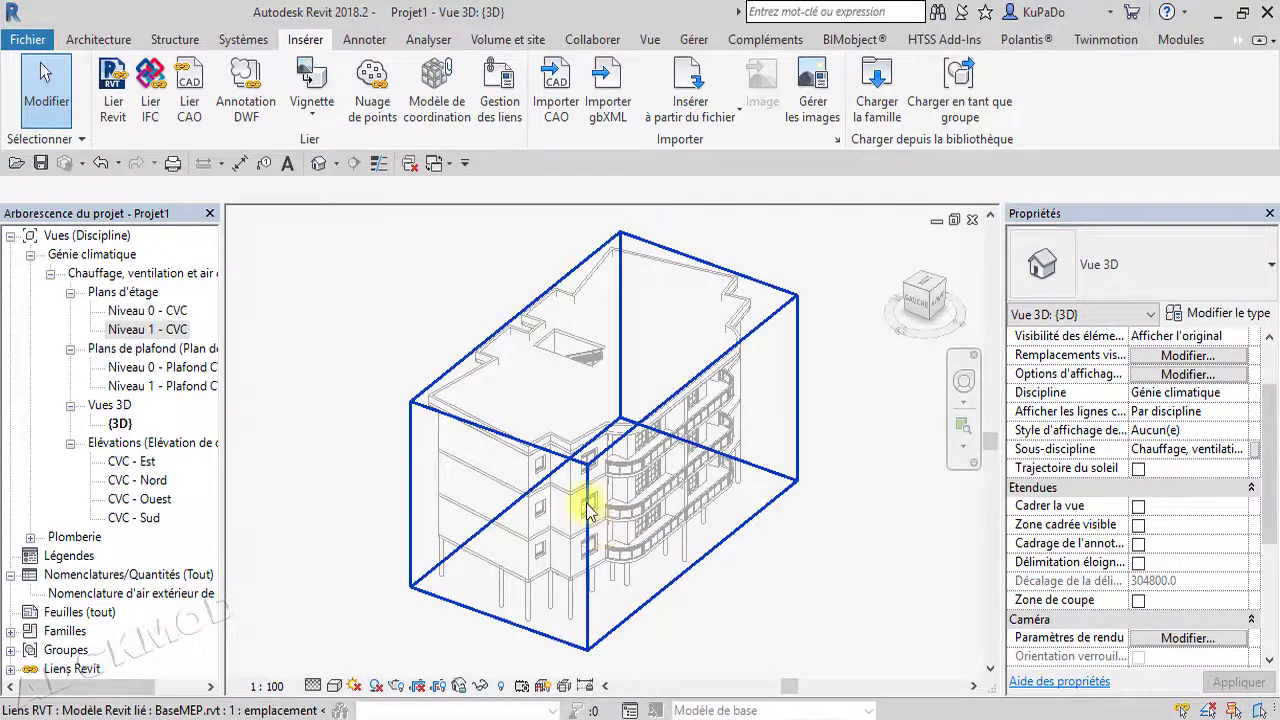
pyautogui.scroll(3, 598, 535)
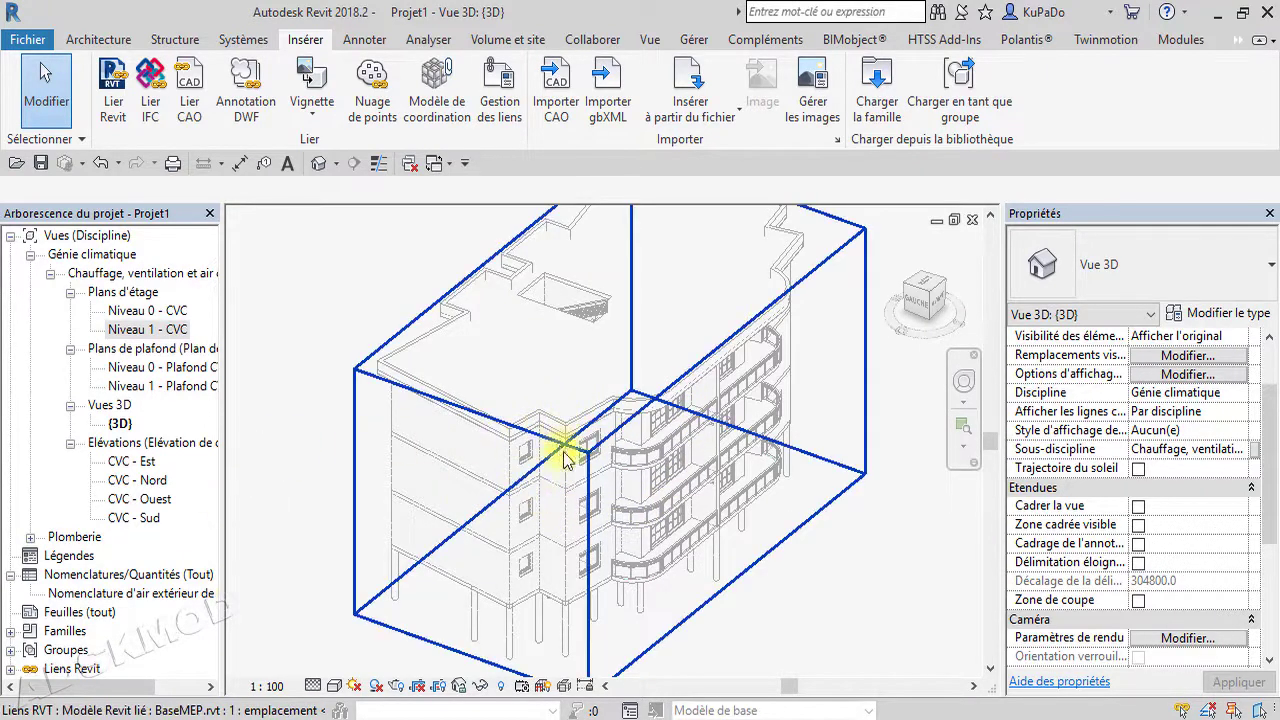
pyautogui.scroll(3, 640, 460)
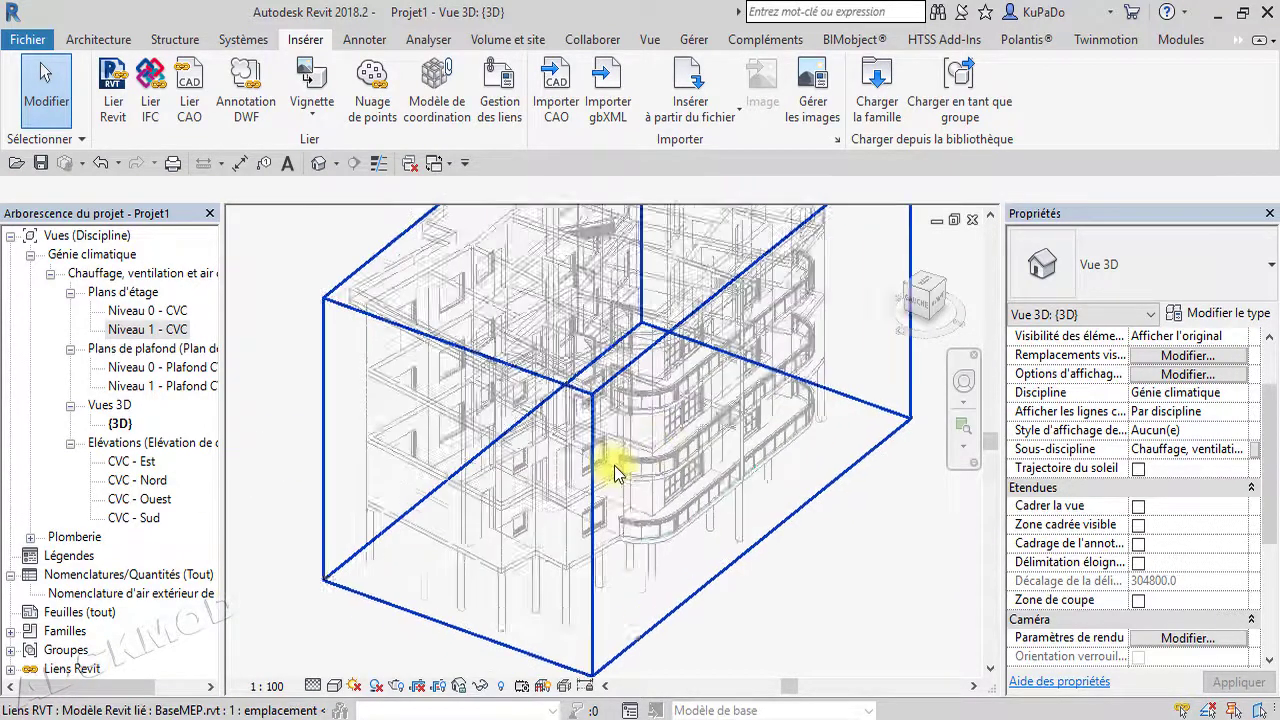
pyautogui.scroll(-2, 705, 481)
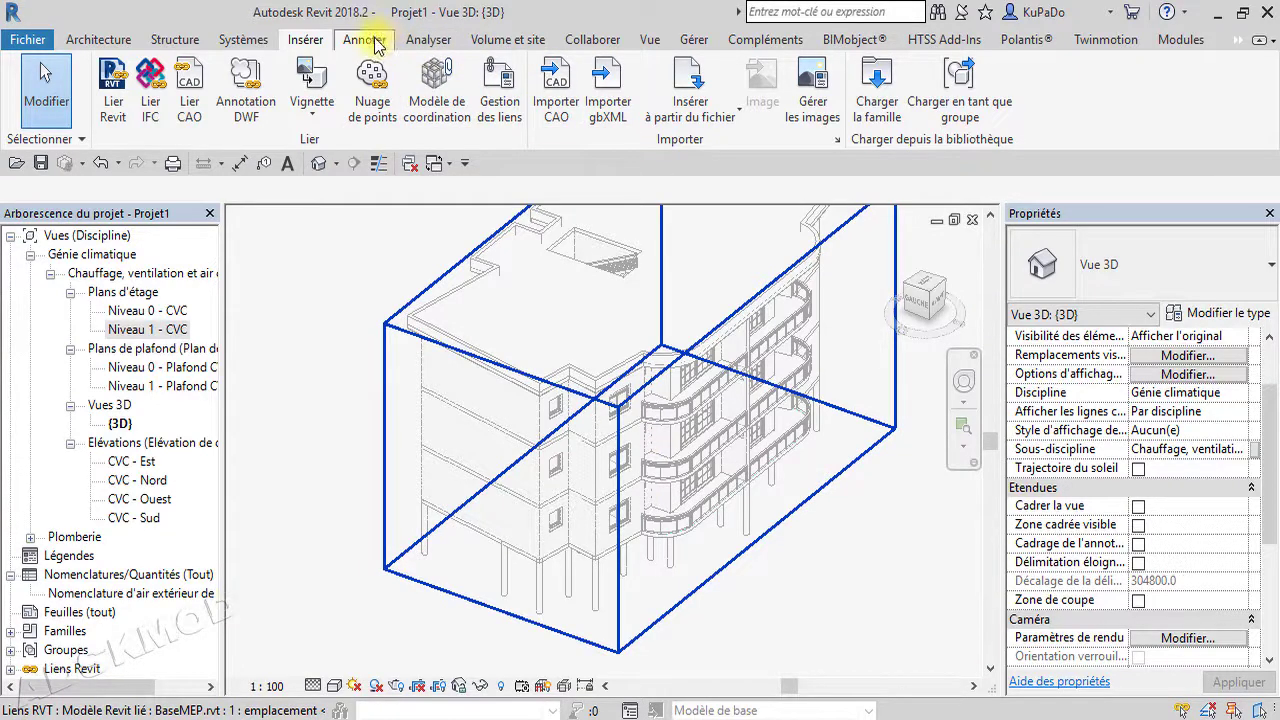
pyautogui.click(650, 39)
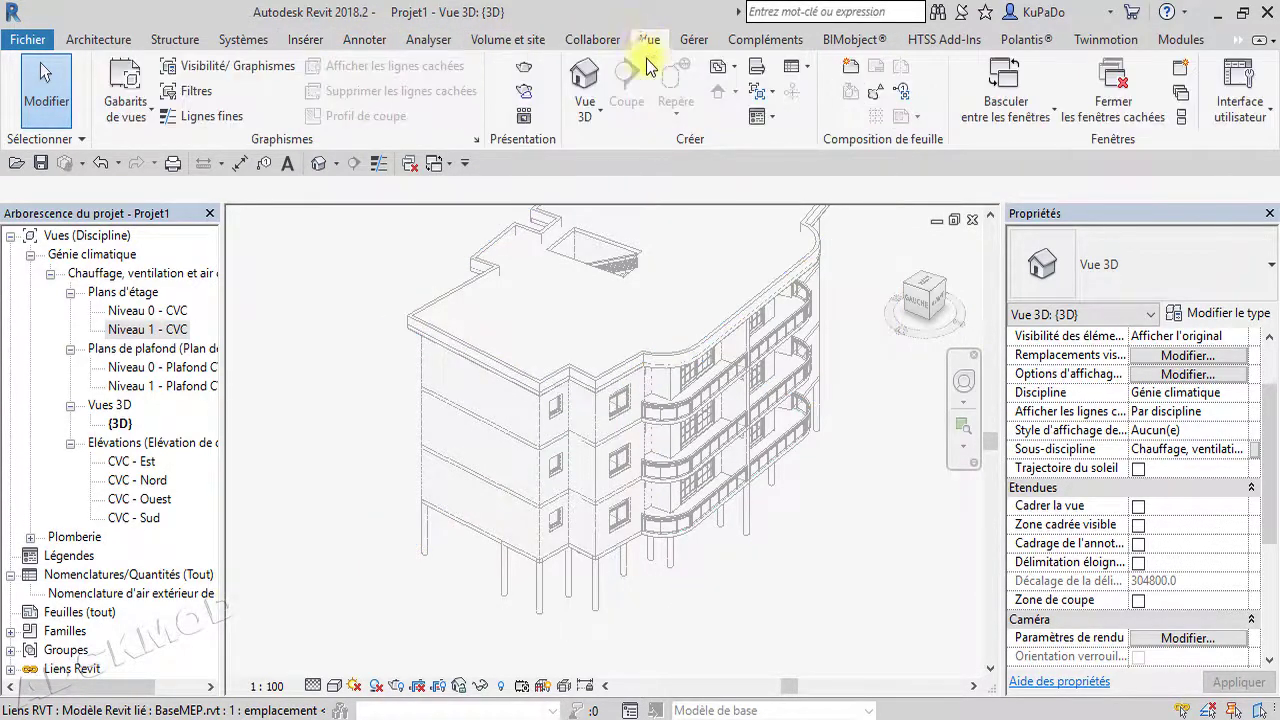
pyautogui.click(718, 72)
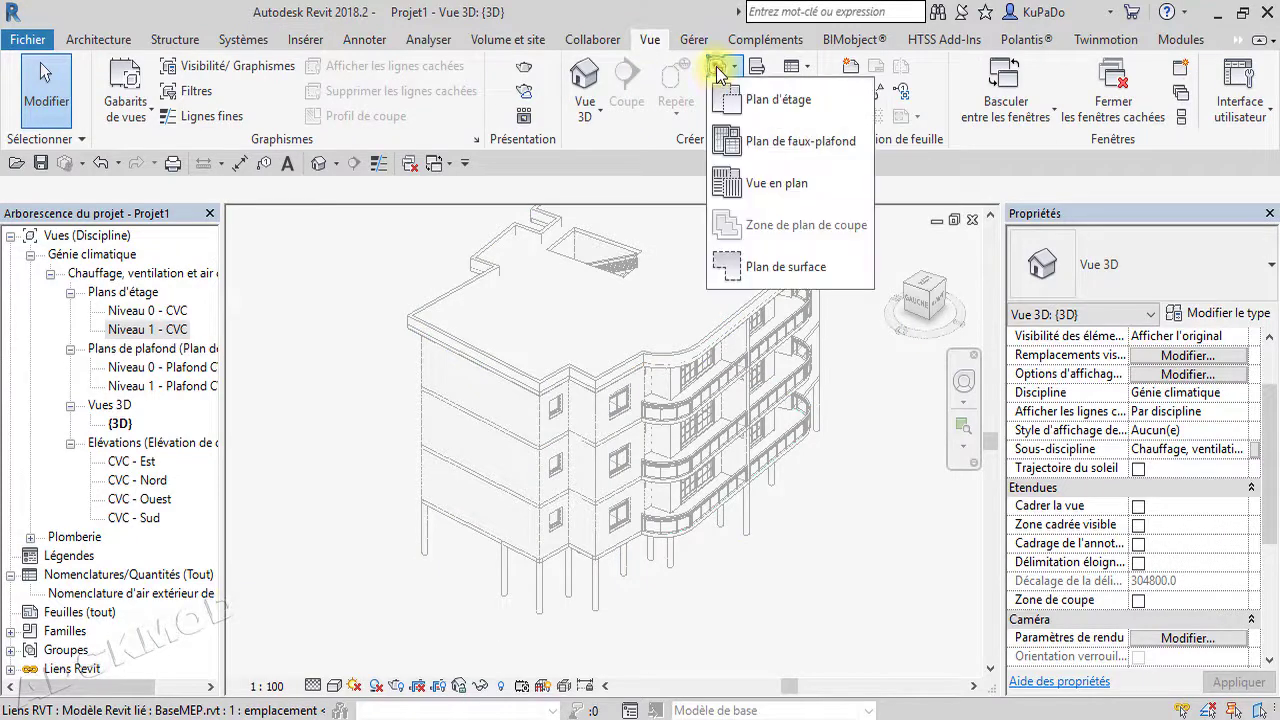
pyautogui.click(740, 103)
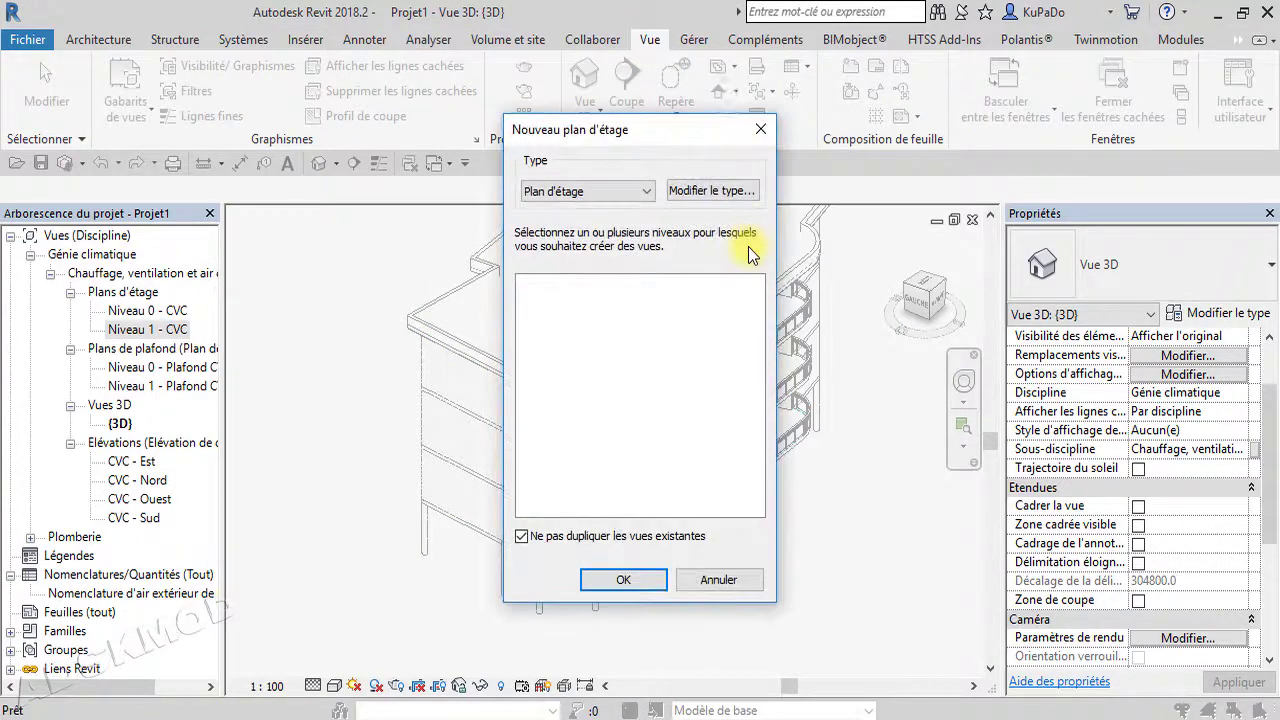
pyautogui.click(758, 130)
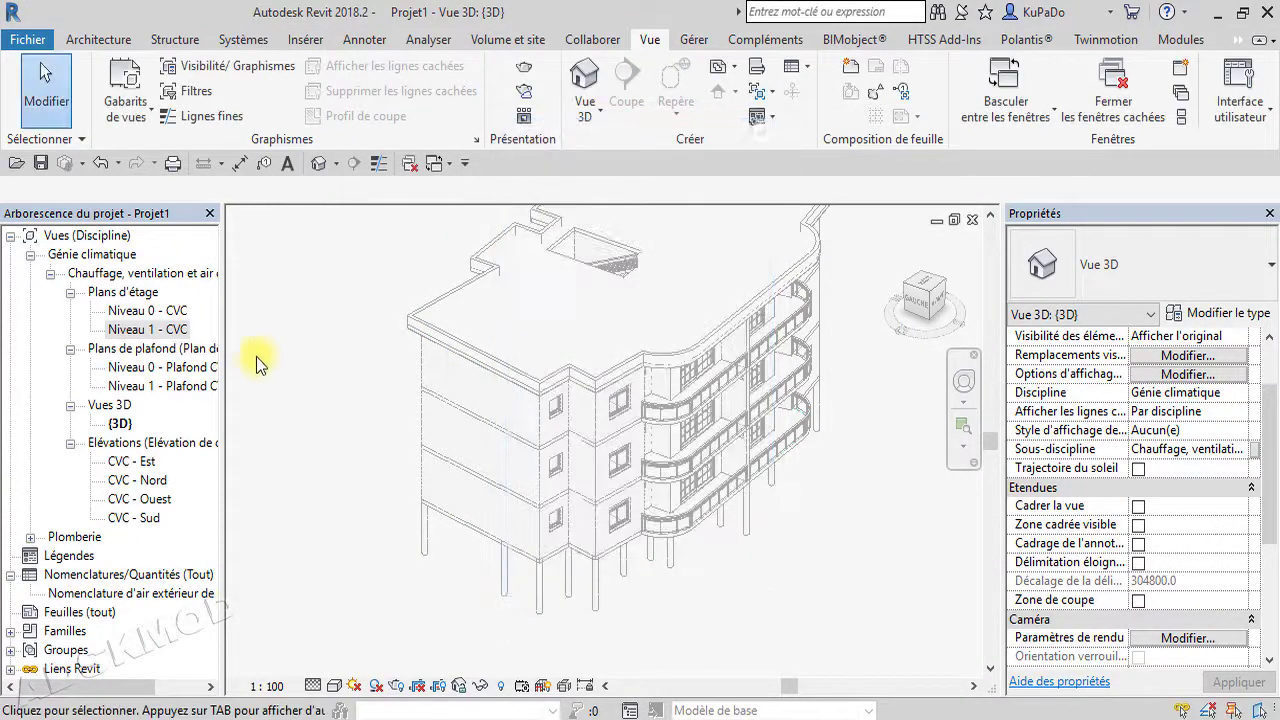
# Collapse the Génie climatique views, start a new Plan d'étage view and open its type properties.
pyautogui.click(50, 274)
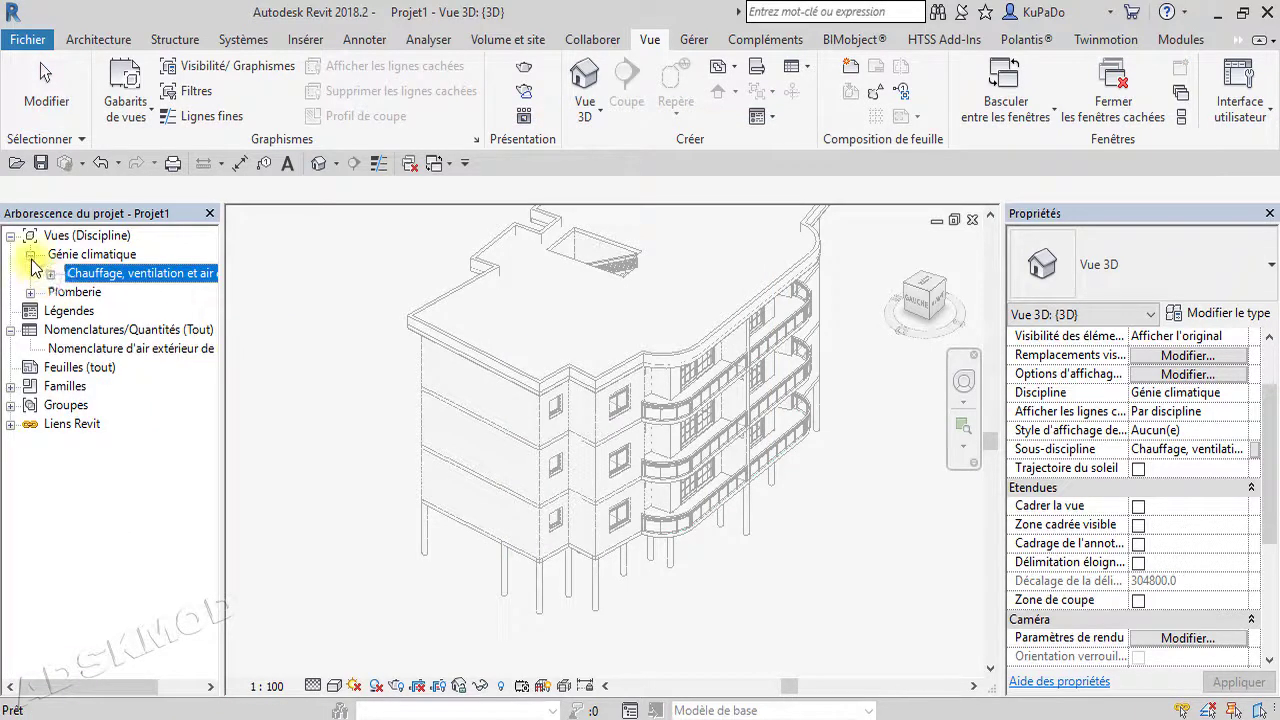
pyautogui.click(30, 254)
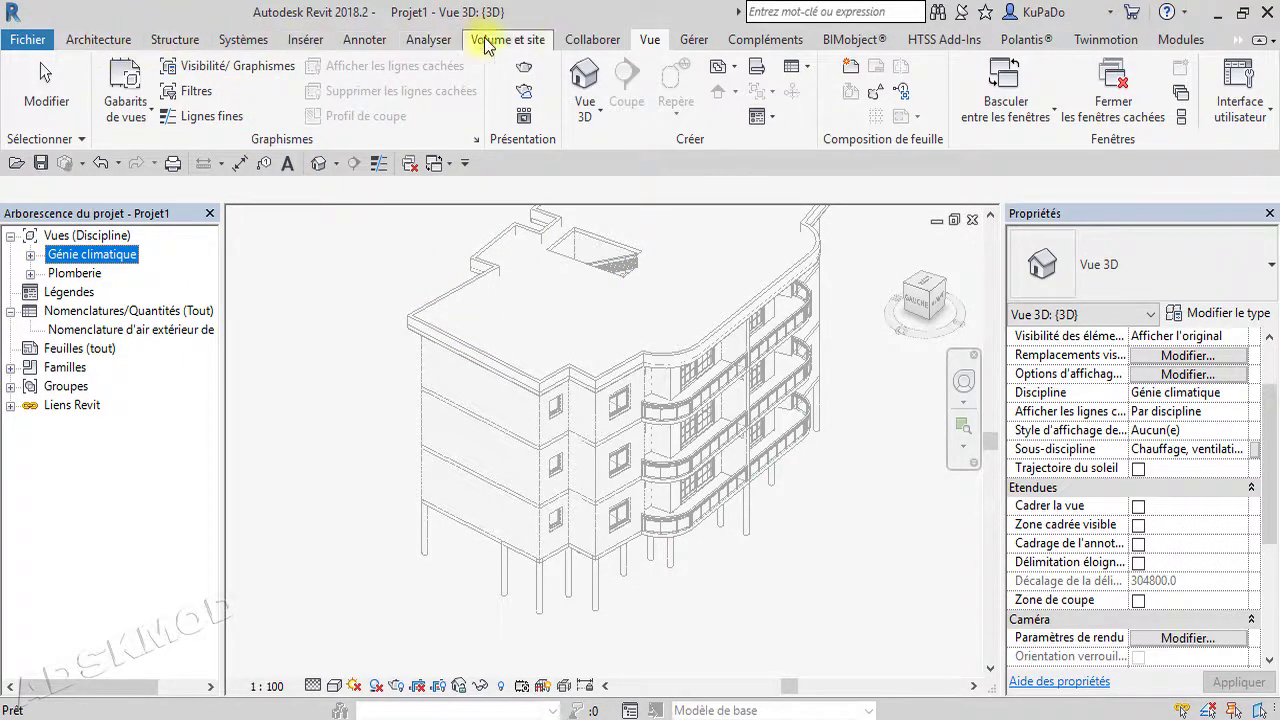
pyautogui.click(650, 42)
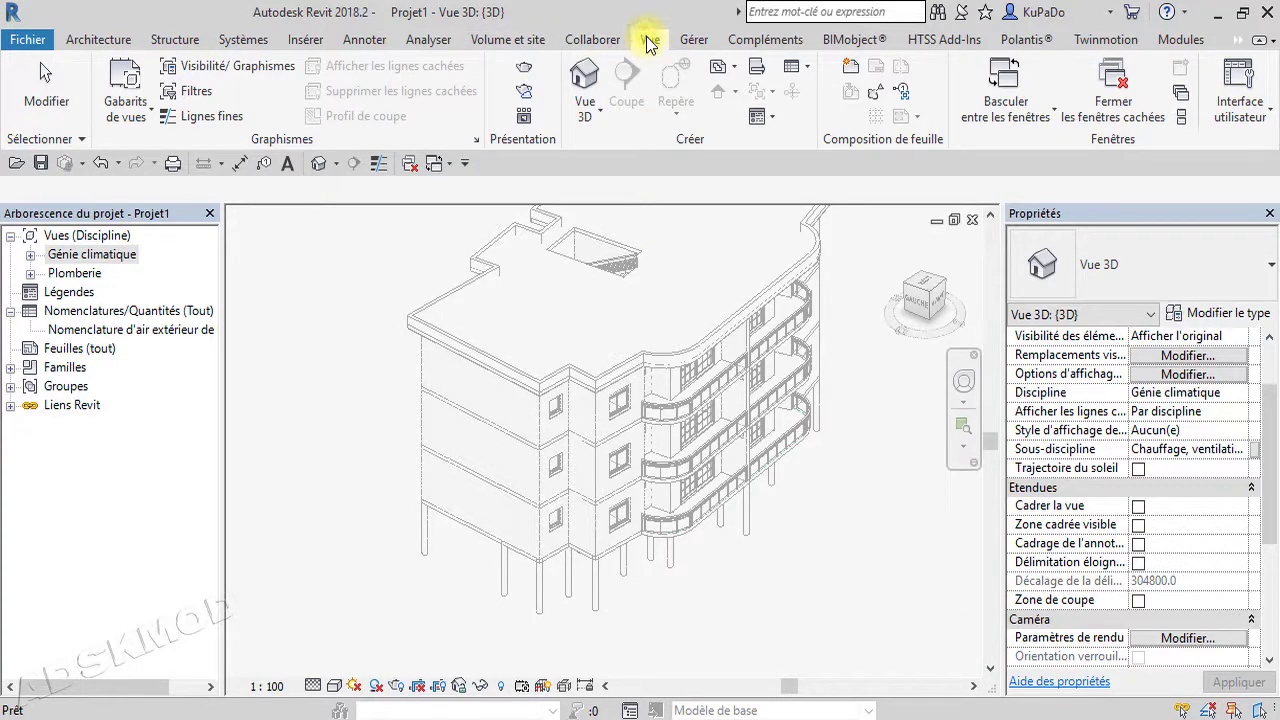
pyautogui.click(725, 70)
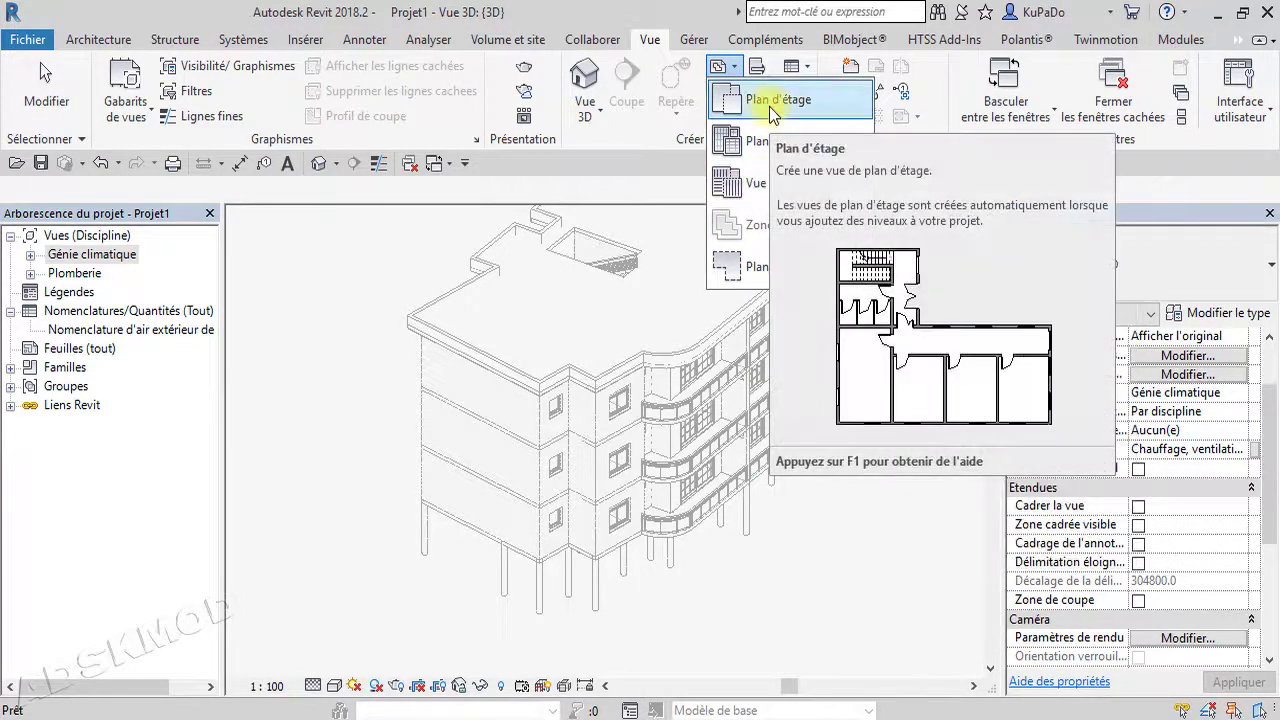
pyautogui.click(769, 106)
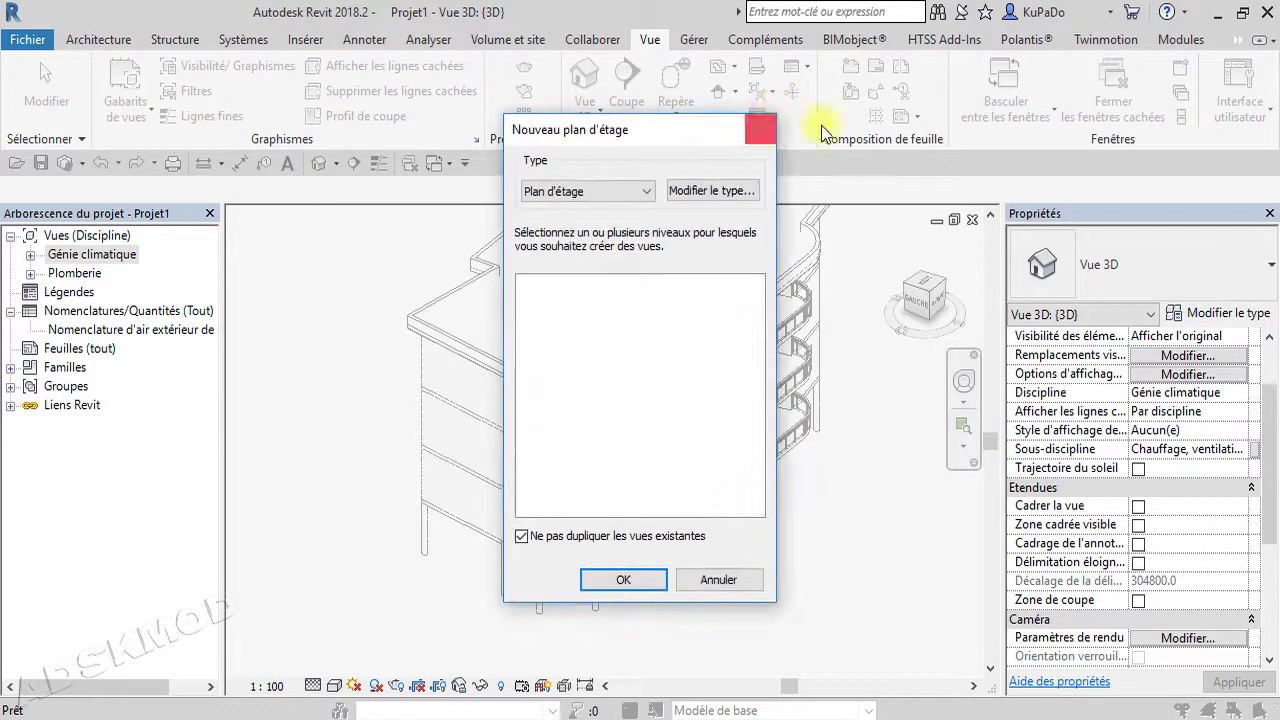
pyautogui.click(645, 196)
pyautogui.click(645, 196)
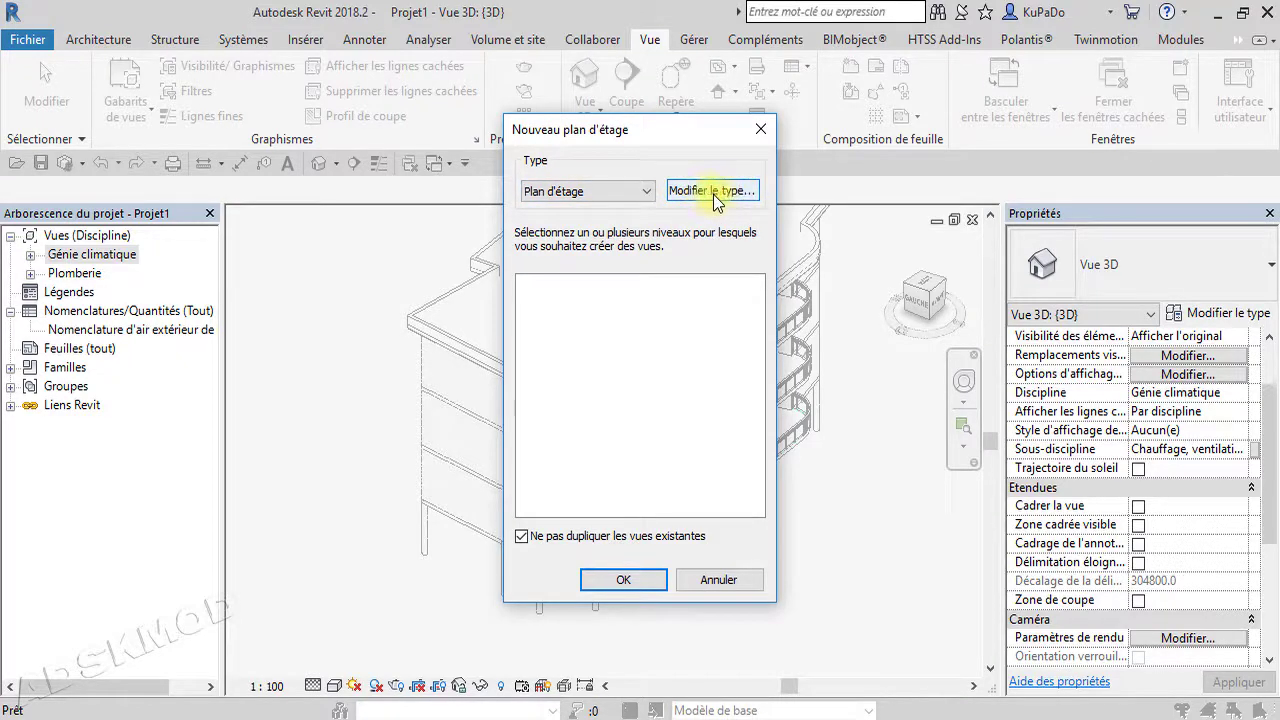
pyautogui.click(725, 198)
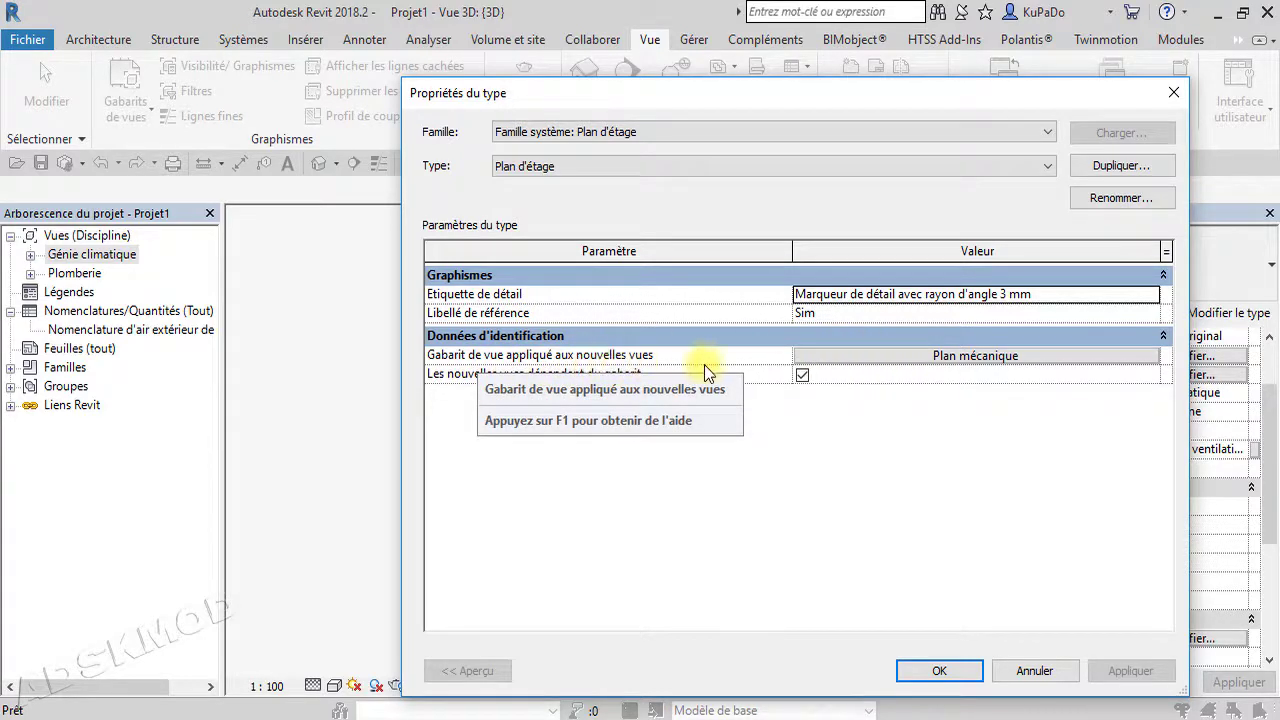
pyautogui.click(959, 357)
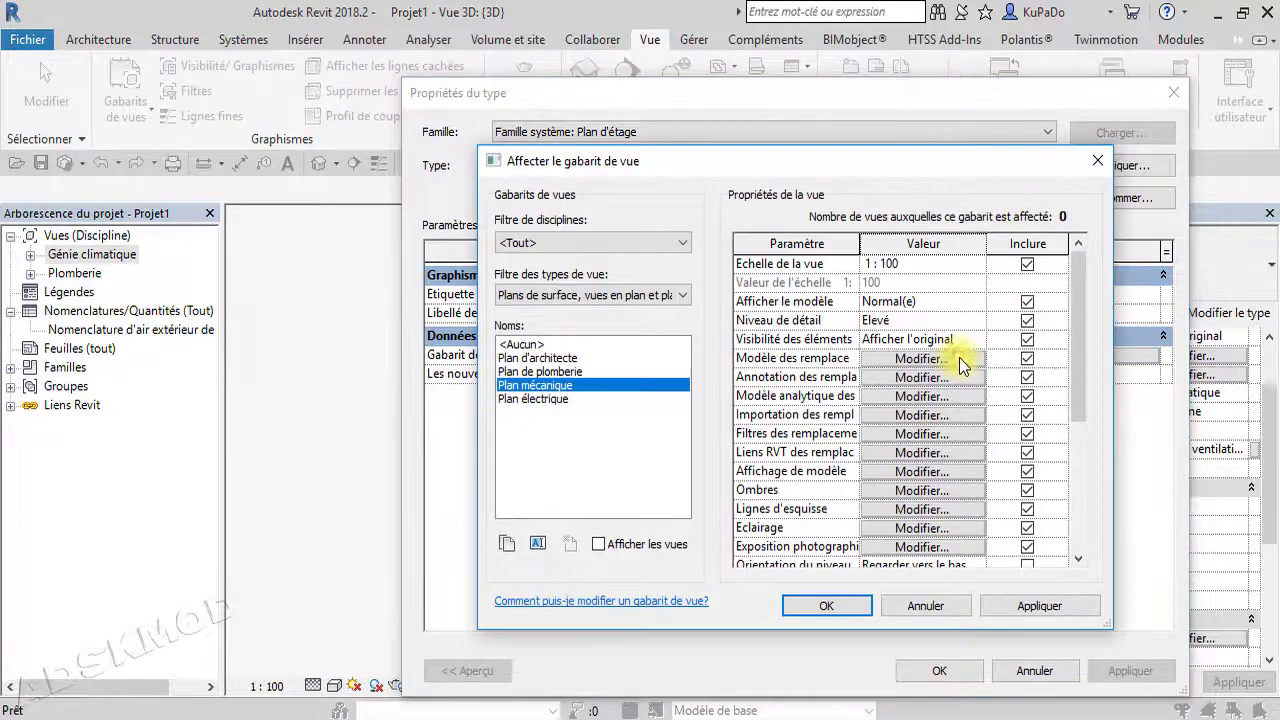
pyautogui.click(543, 398)
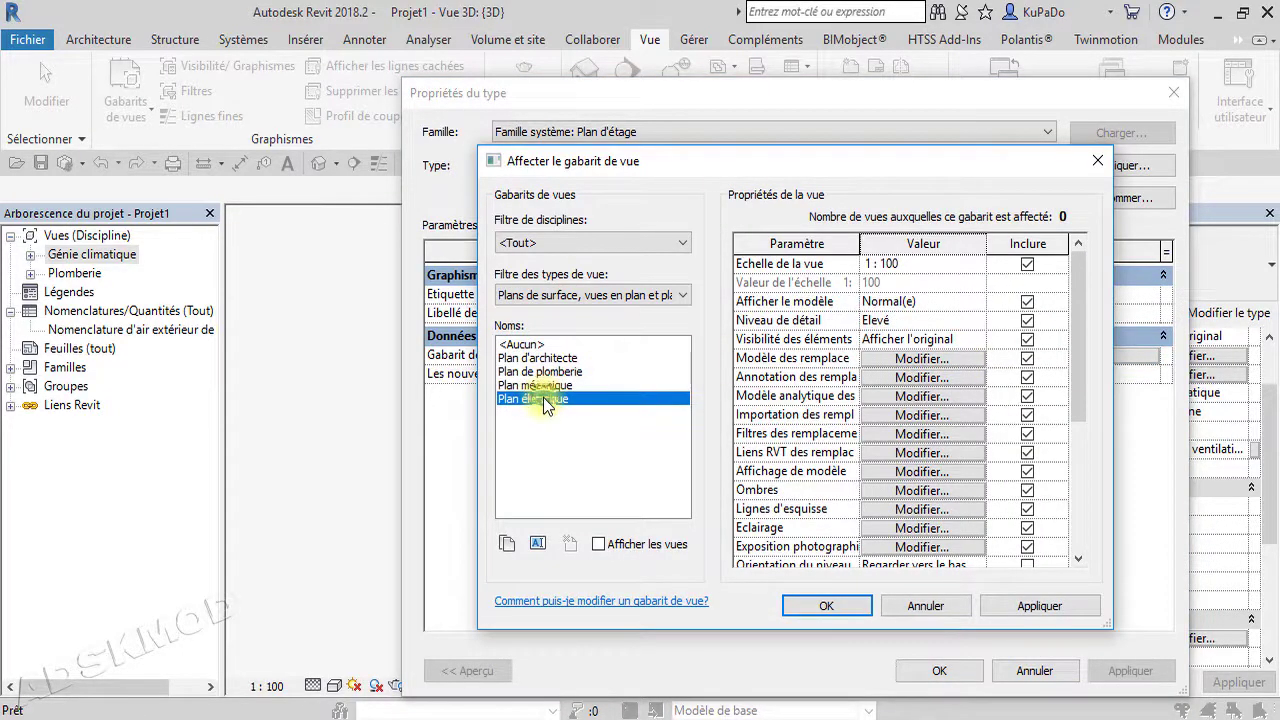
pyautogui.click(1098, 161)
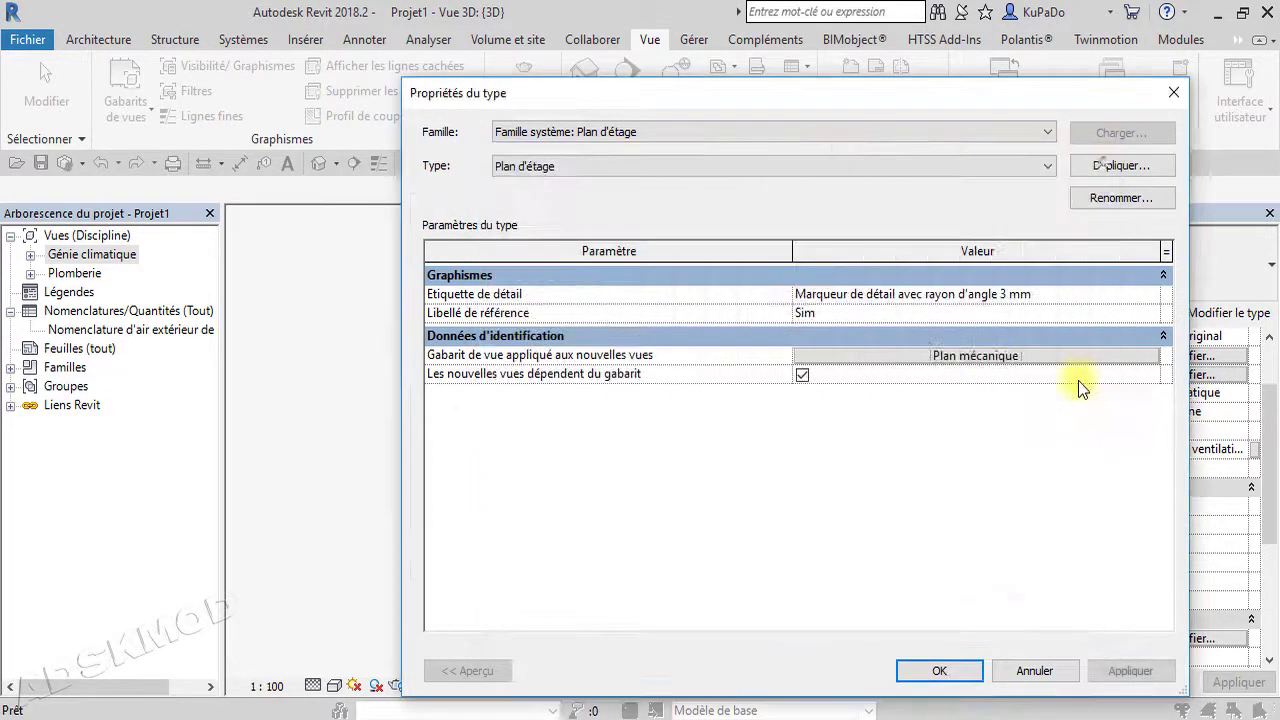
# Set the view template applied to new floor plan views to Plan électrique and accept the type properties.
pyautogui.click(964, 356)
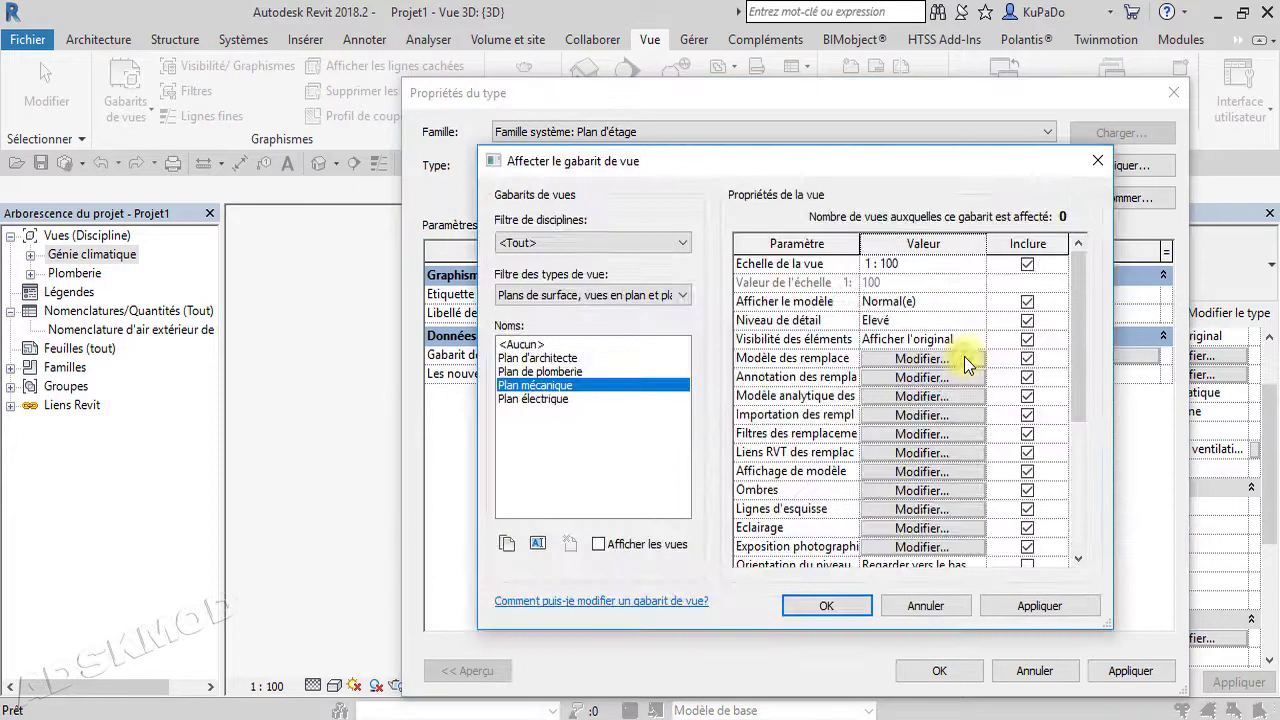
pyautogui.click(514, 400)
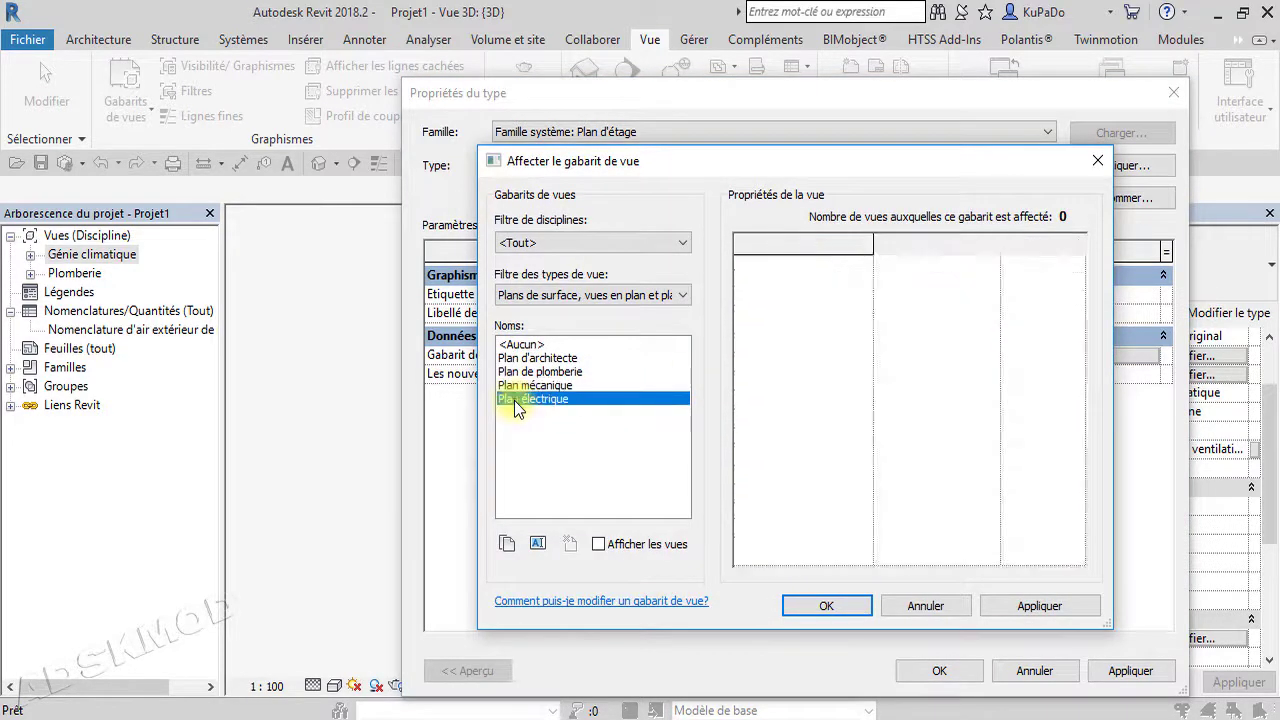
pyautogui.click(826, 607)
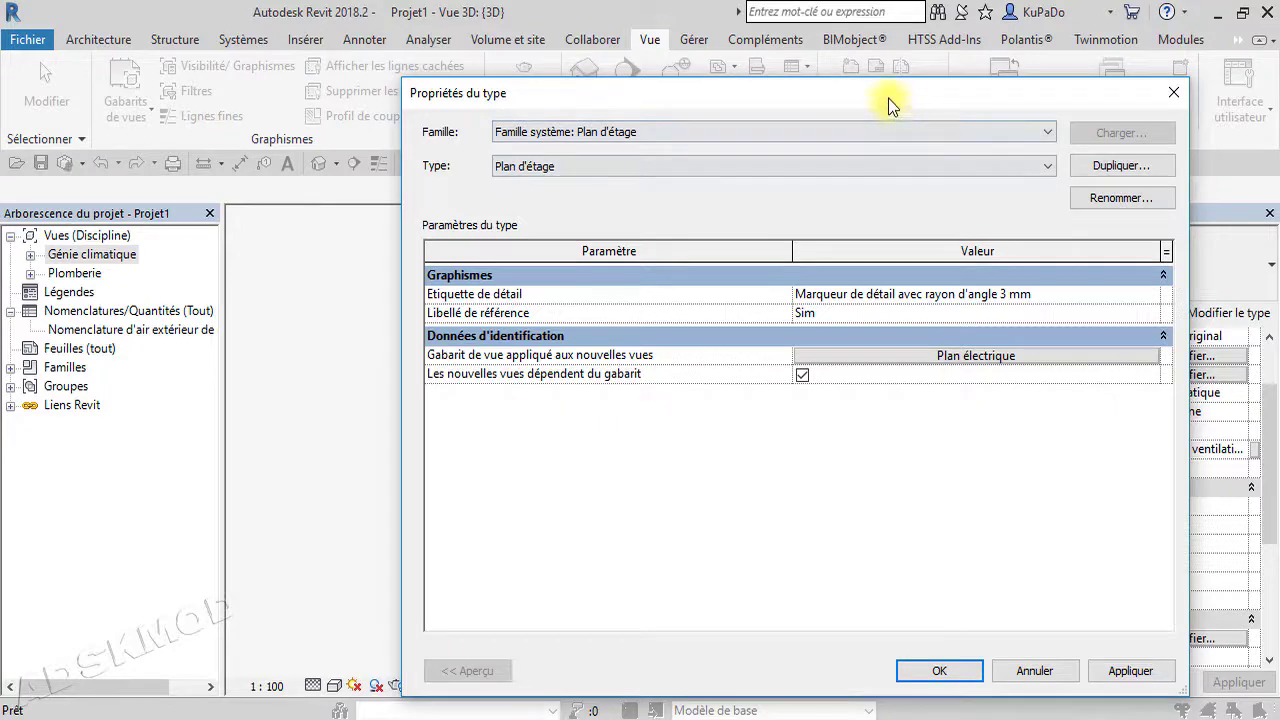
pyautogui.moveTo(888, 98); pyautogui.dragTo(881, 64)
pyautogui.click(933, 640)
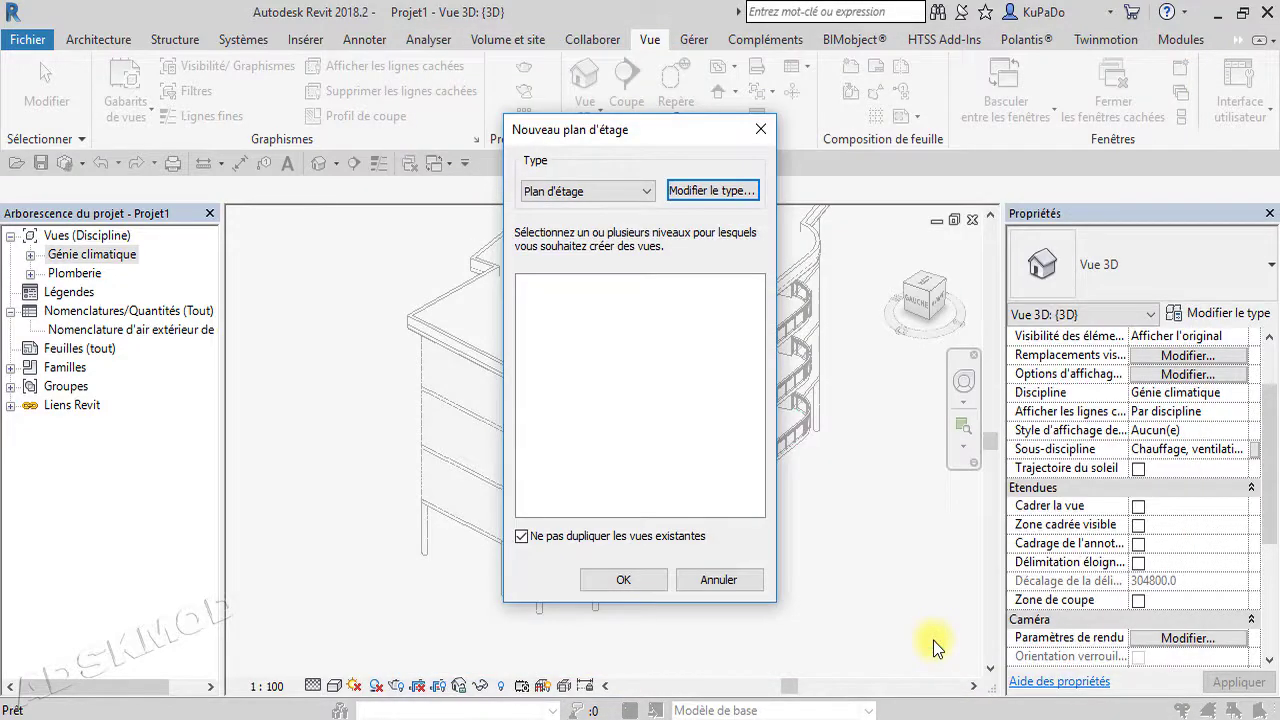
# Allow duplication of existing views and create floor plans for both Niveau 0 and Niveau 1.
pyautogui.click(523, 537)
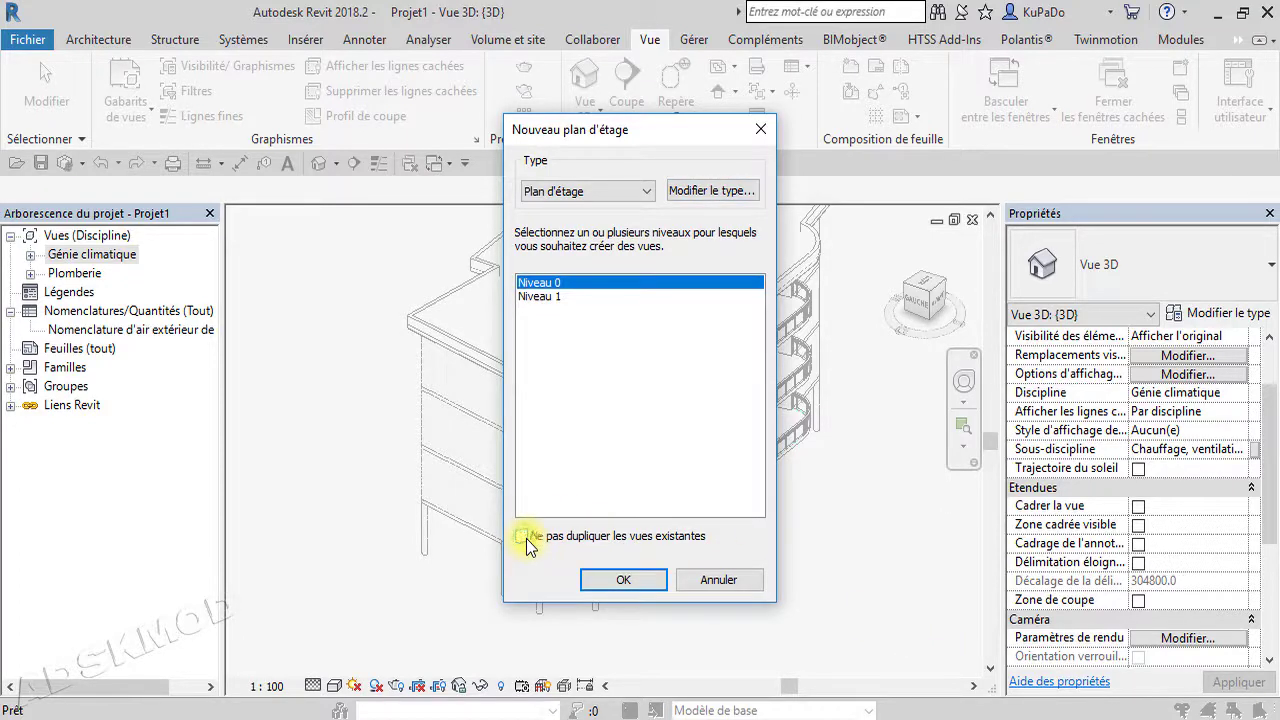
pyautogui.keyDown('shift'); pyautogui.click(548, 297); pyautogui.keyUp('shift')
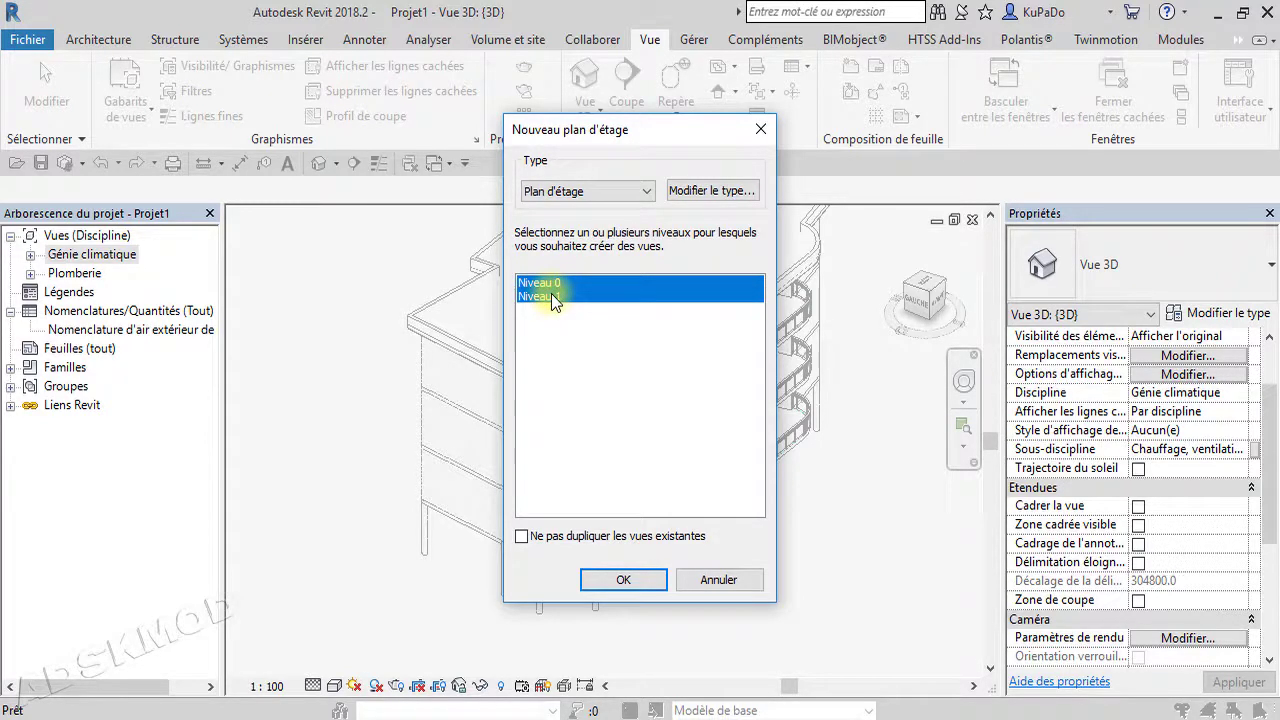
pyautogui.keyDown('ctrl'); pyautogui.click(551, 295); pyautogui.keyUp('ctrl')
pyautogui.keyDown('ctrl'); pyautogui.click(553, 297); pyautogui.keyUp('ctrl')
pyautogui.click(641, 580)
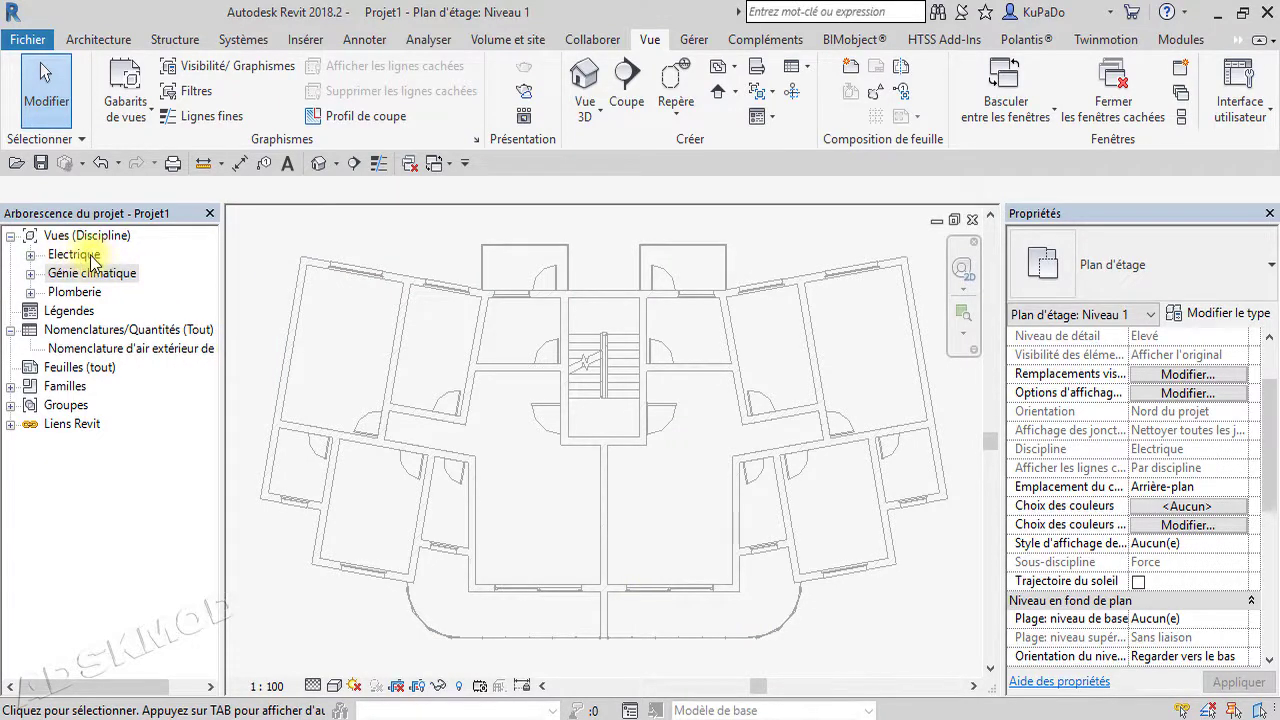
# Expand the Electrique discipline in the project browser down to the floor plans under Force.
pyautogui.click(31, 254)
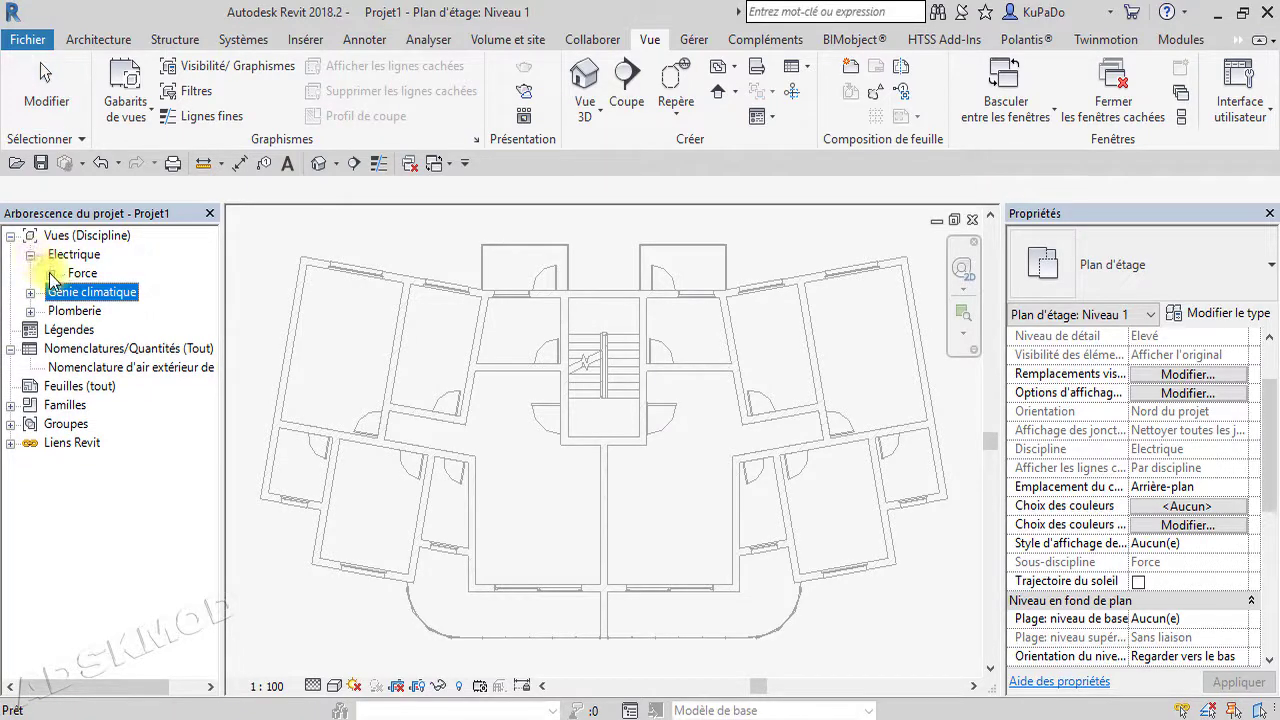
pyautogui.click(50, 273)
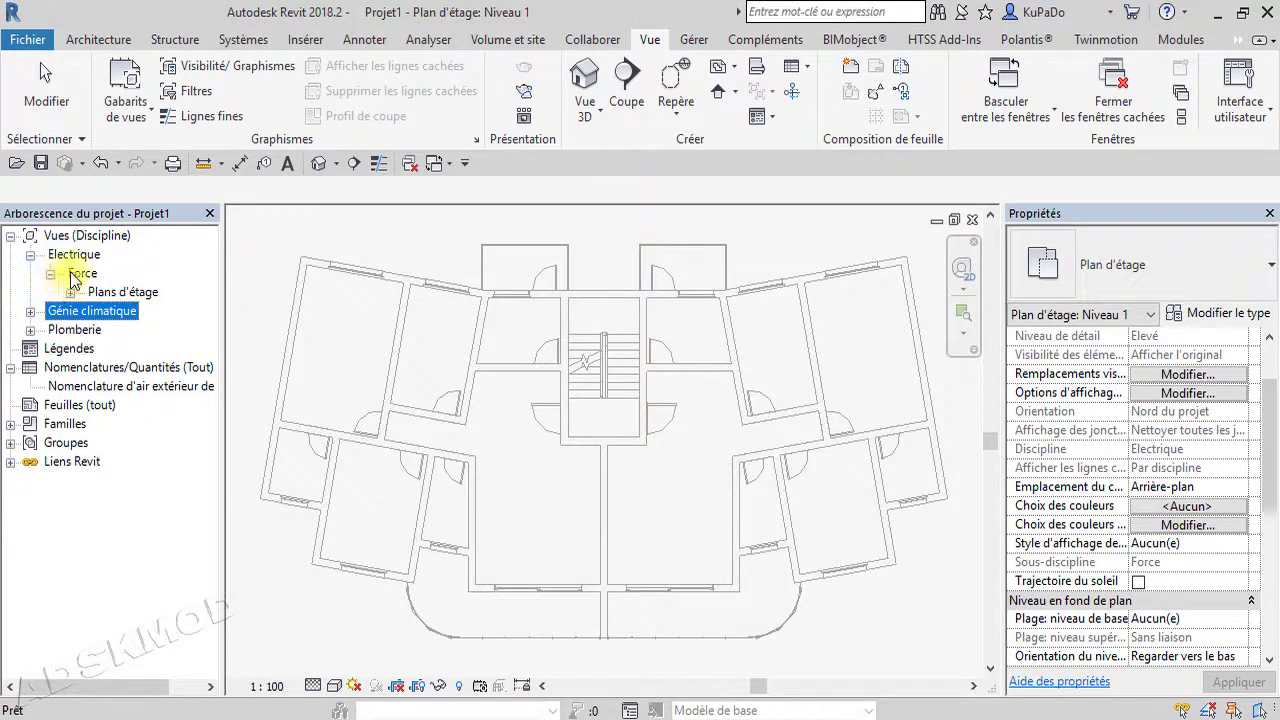
pyautogui.click(71, 292)
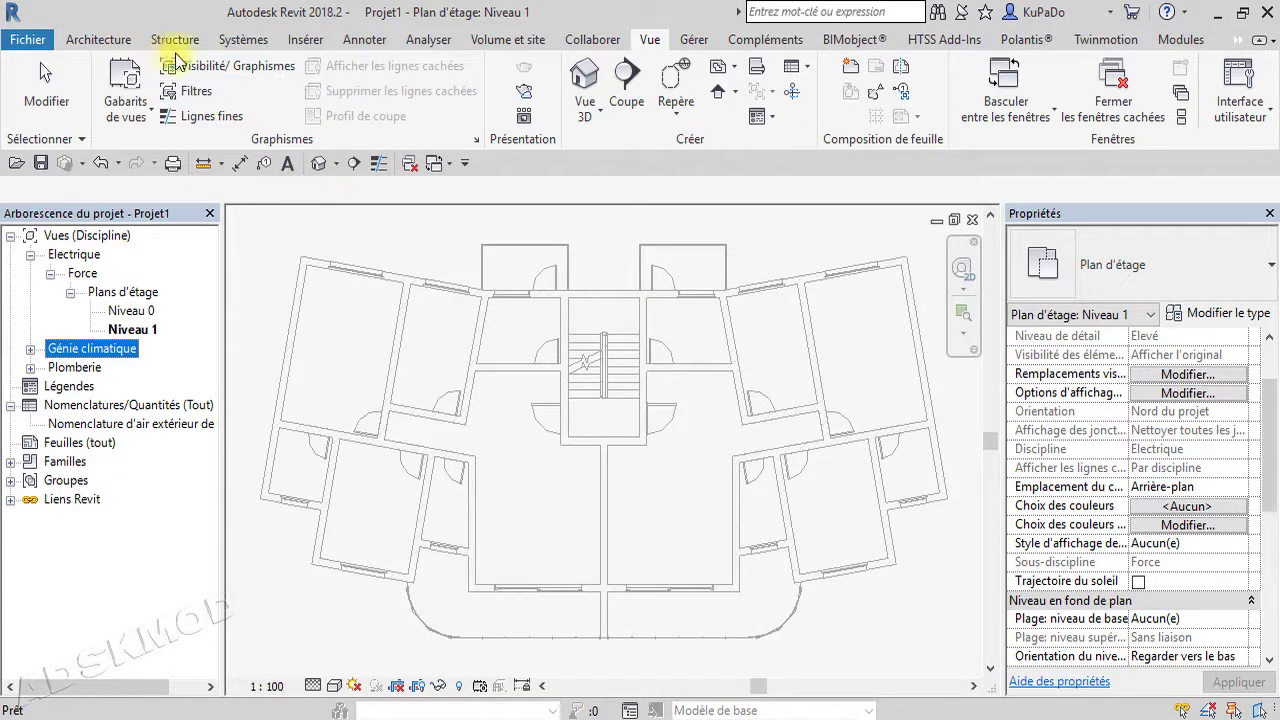
# Start placing electrical equipment and agree to load a family for it.
pyautogui.click(258, 46)
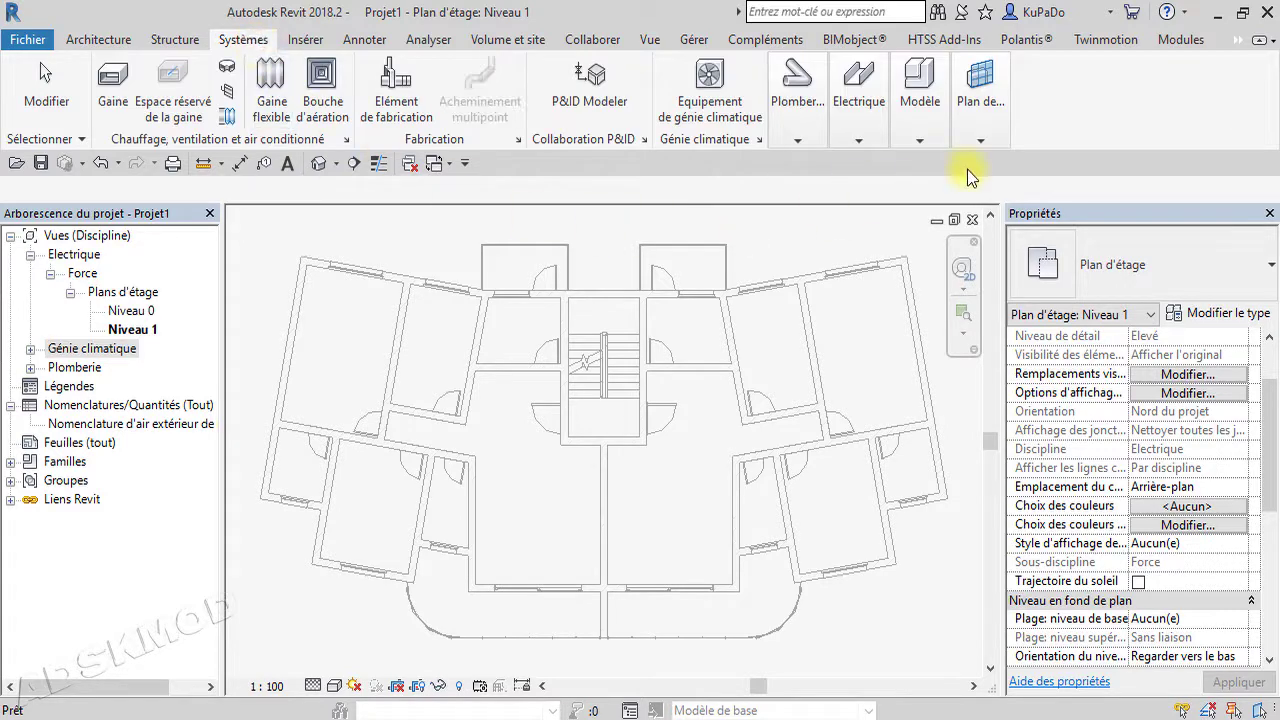
pyautogui.click(920, 141)
pyautogui.moveTo(857, 141)
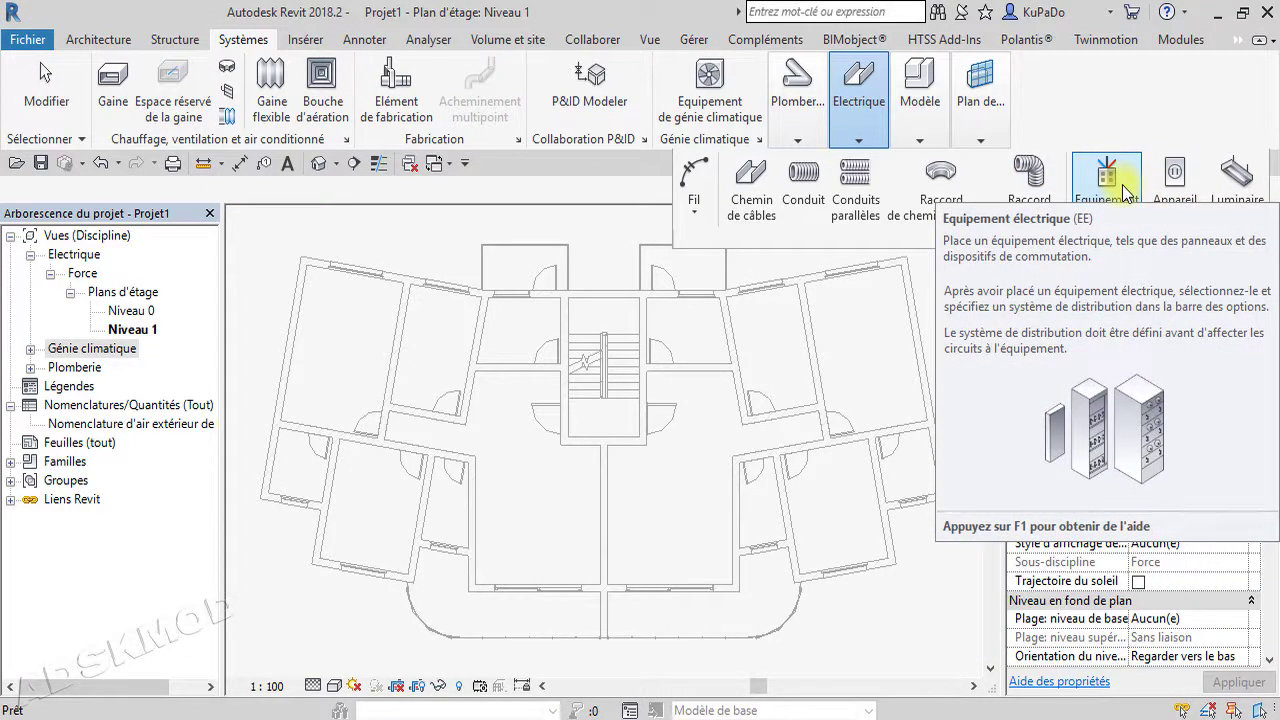
pyautogui.click(1125, 192)
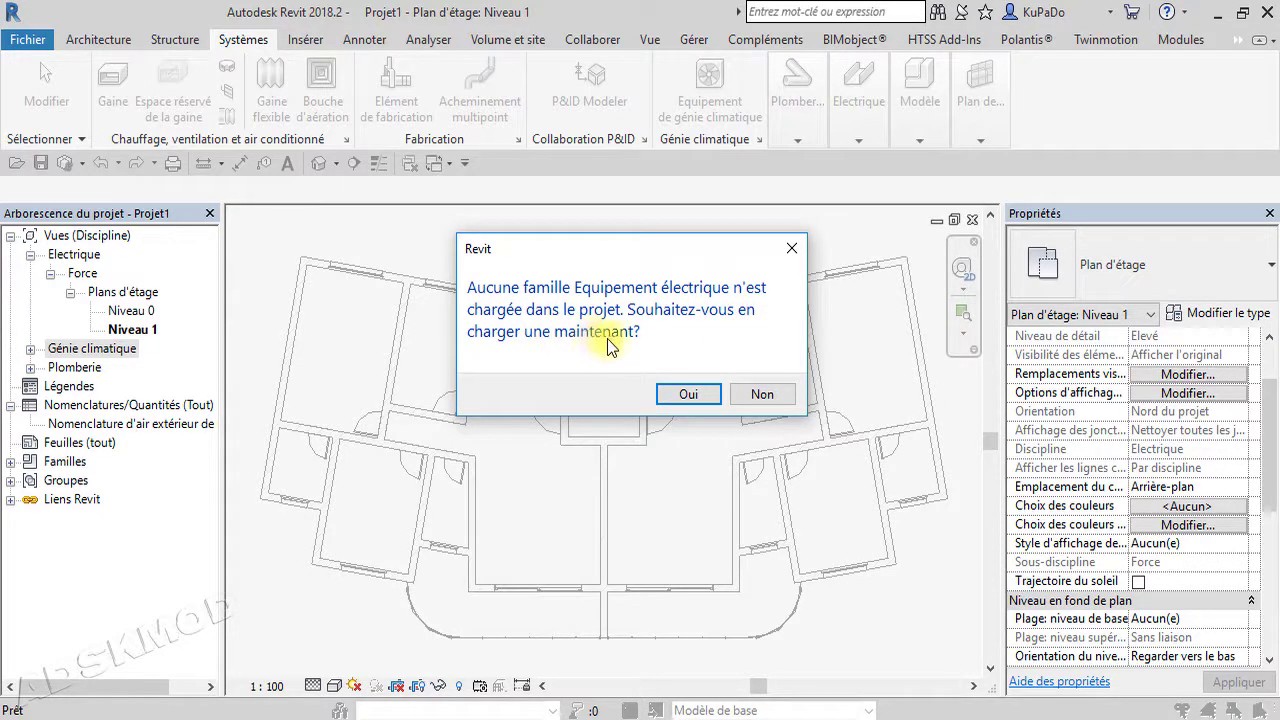
pyautogui.click(690, 392)
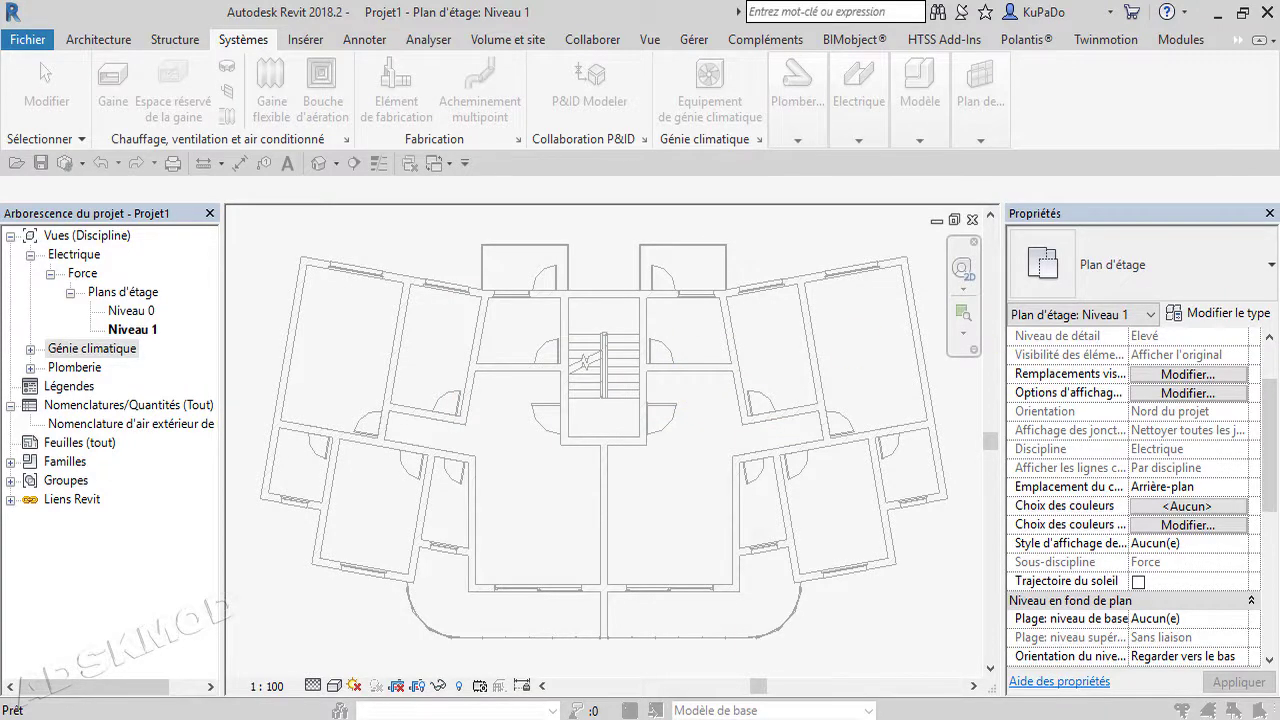
# Browse the France family library to the Courants forts folder inside MEP Electrique.
pyautogui.moveTo(1047, 183); pyautogui.dragTo(651, 134)
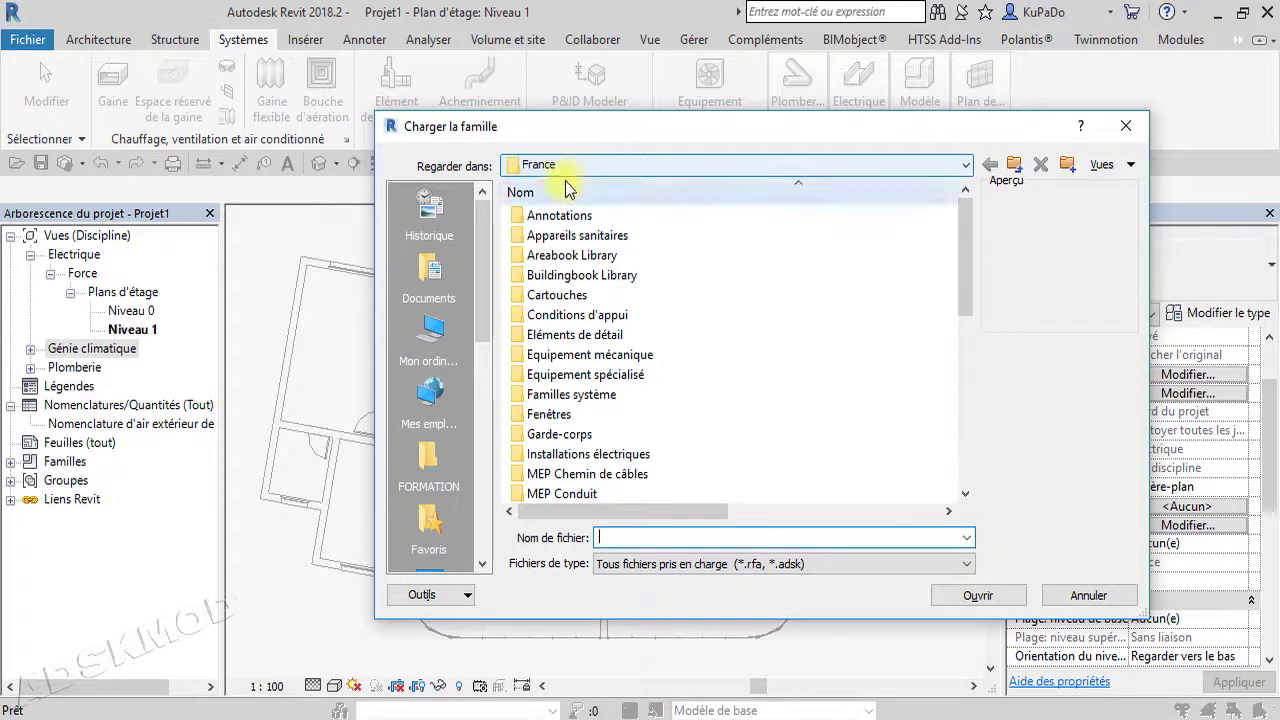
pyautogui.scroll(-1, 607, 312)
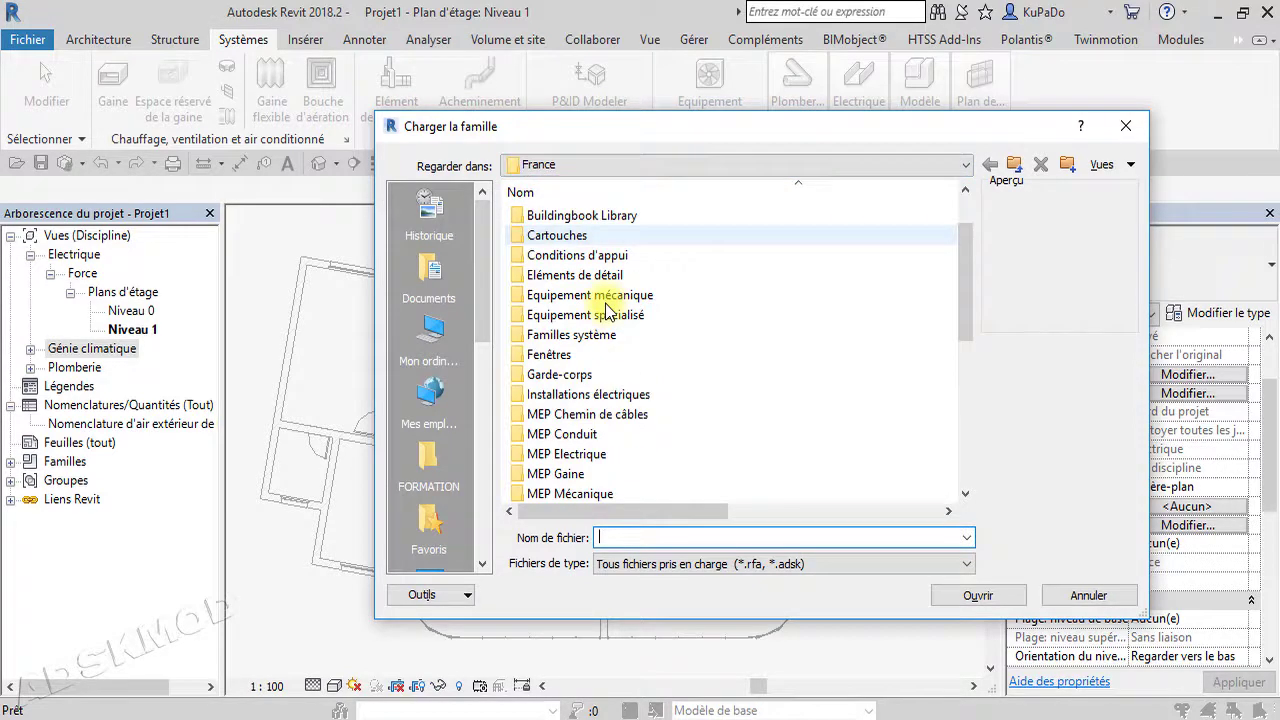
pyautogui.scroll(-1, 607, 312)
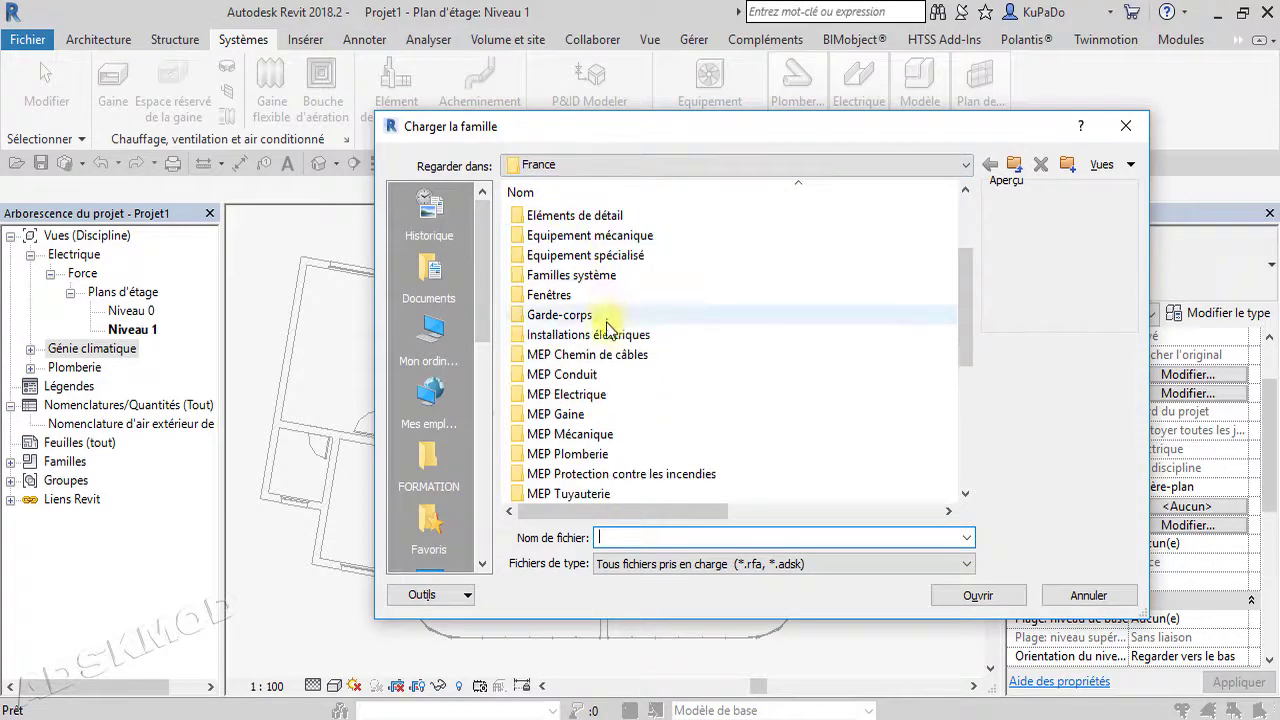
pyautogui.doubleClick(570, 395)
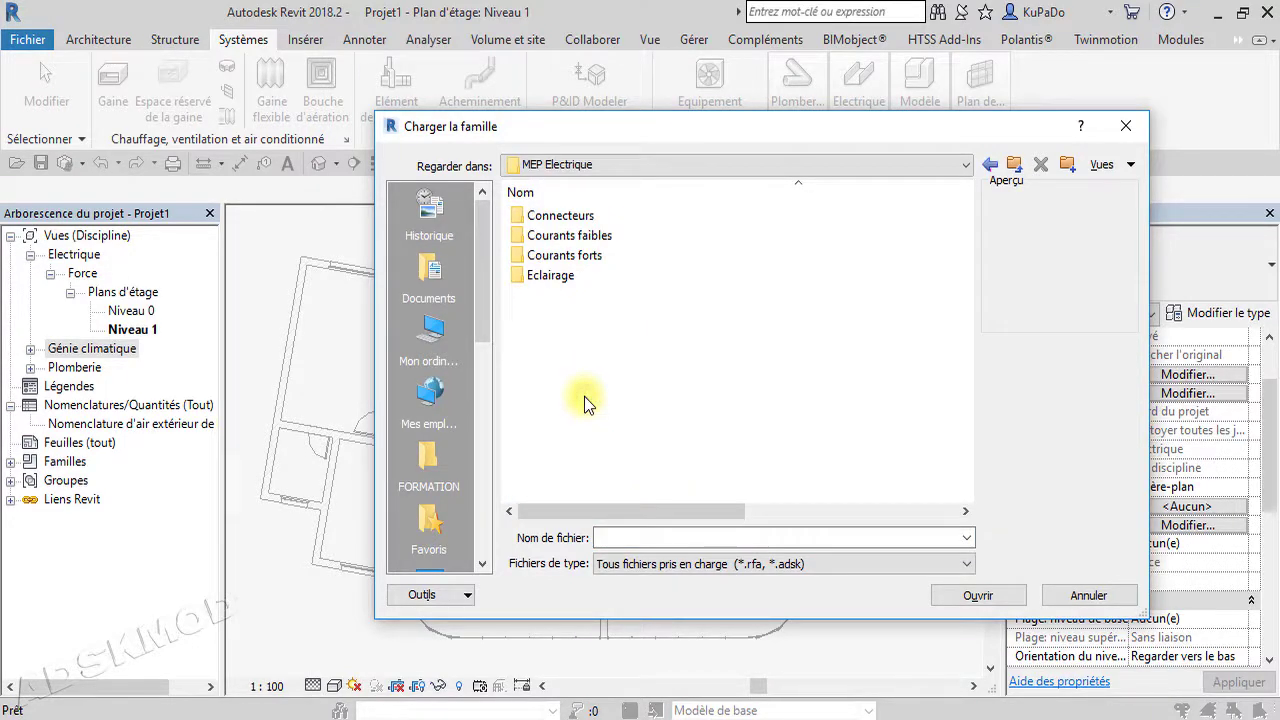
pyautogui.doubleClick(548, 255)
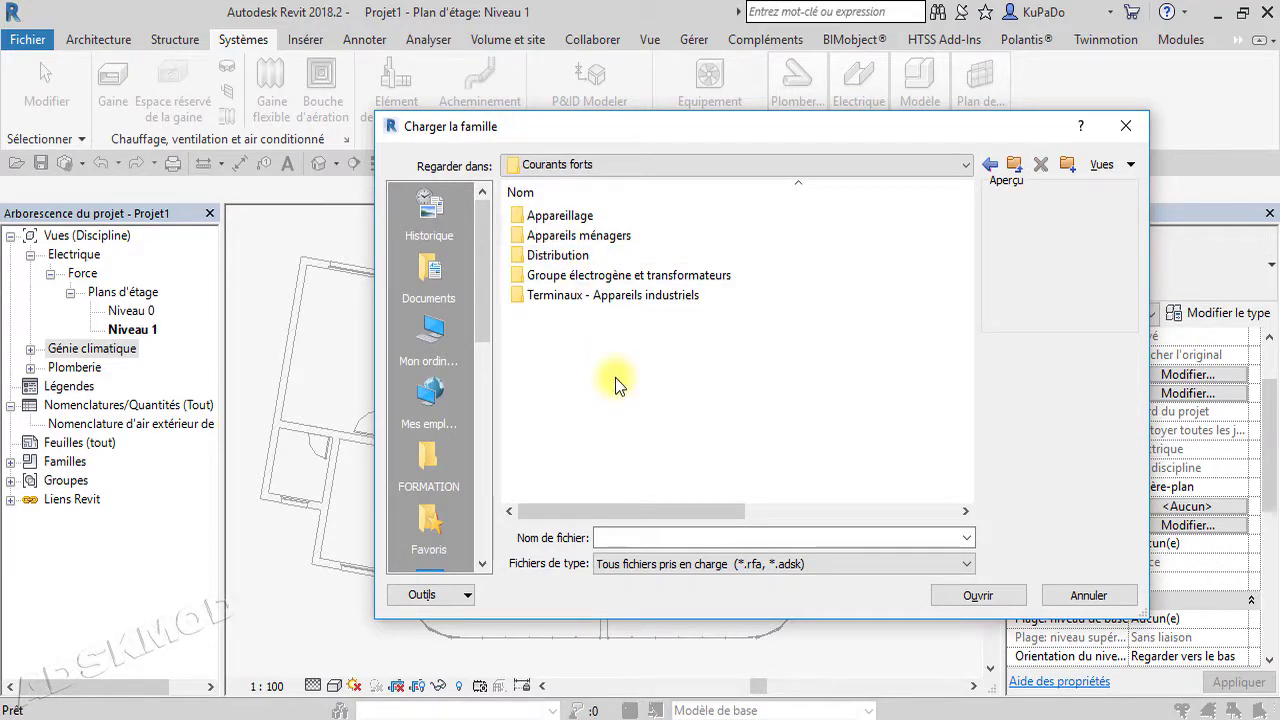
# Preview the socket and switch families in the Appareillage folder, then return to Courants forts.
pyautogui.doubleClick(570, 215)
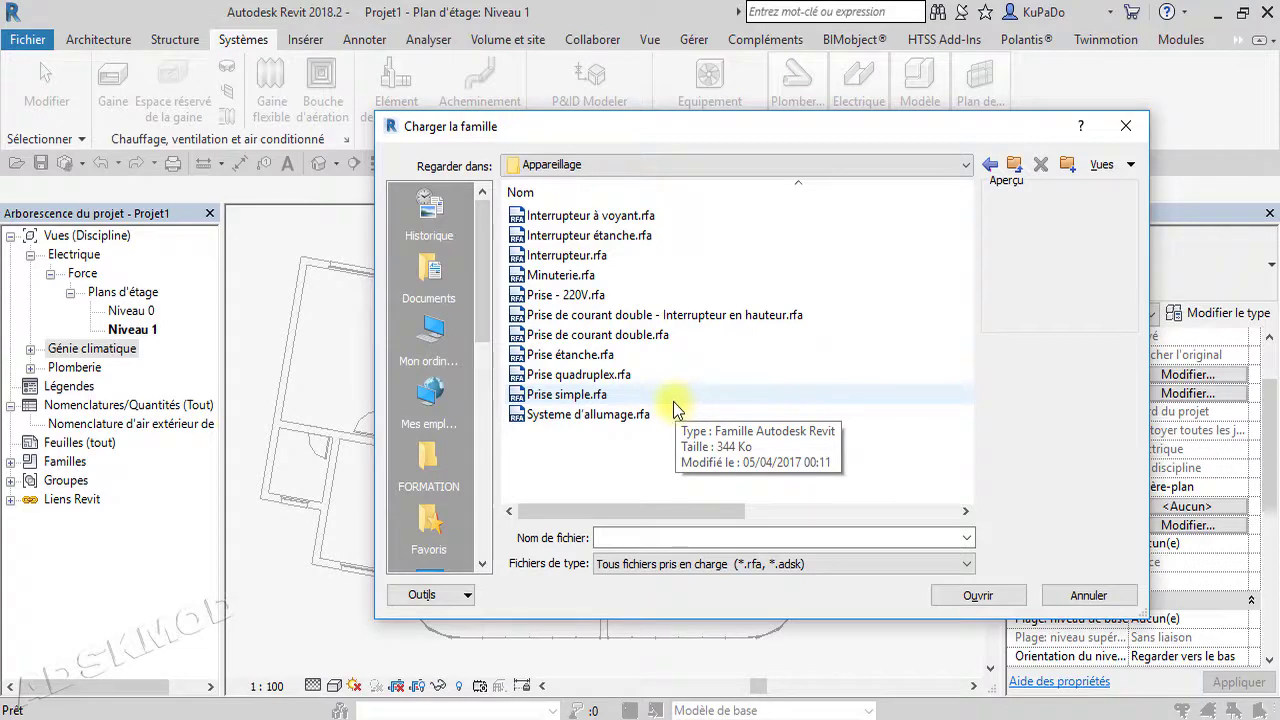
pyautogui.click(588, 416)
pyautogui.click(582, 395)
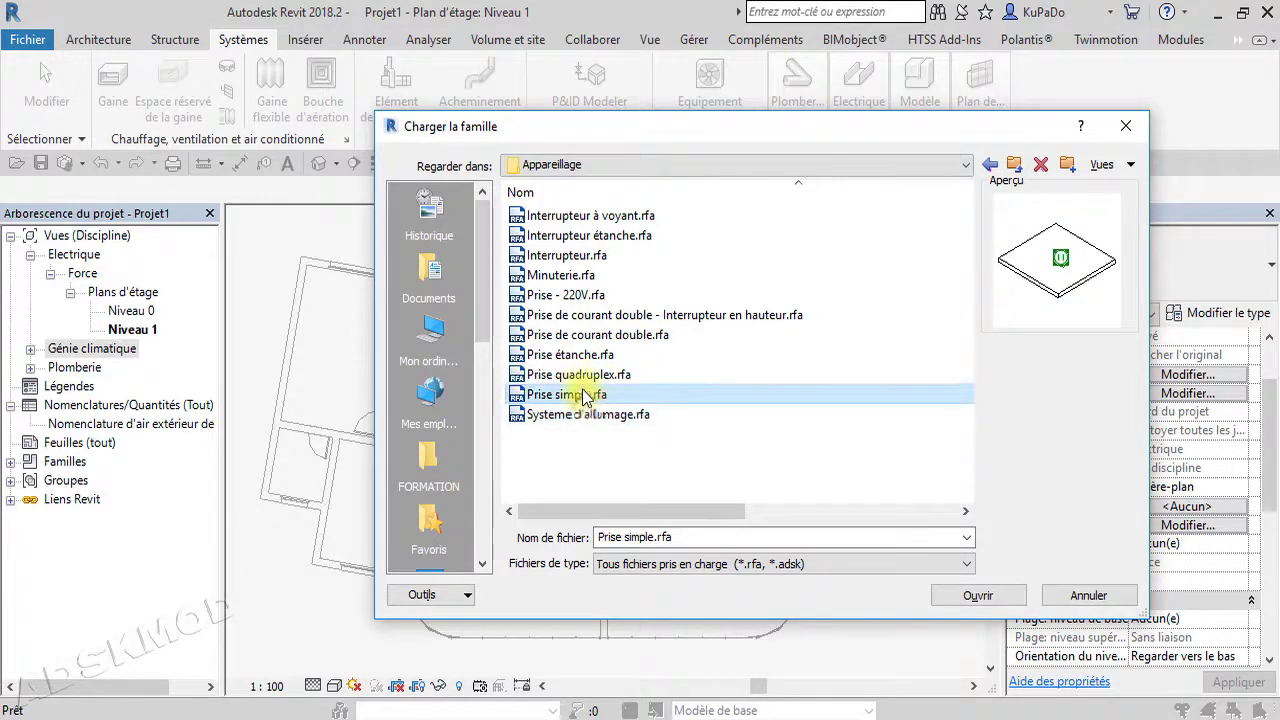
pyautogui.click(581, 377)
pyautogui.click(578, 315)
pyautogui.click(576, 236)
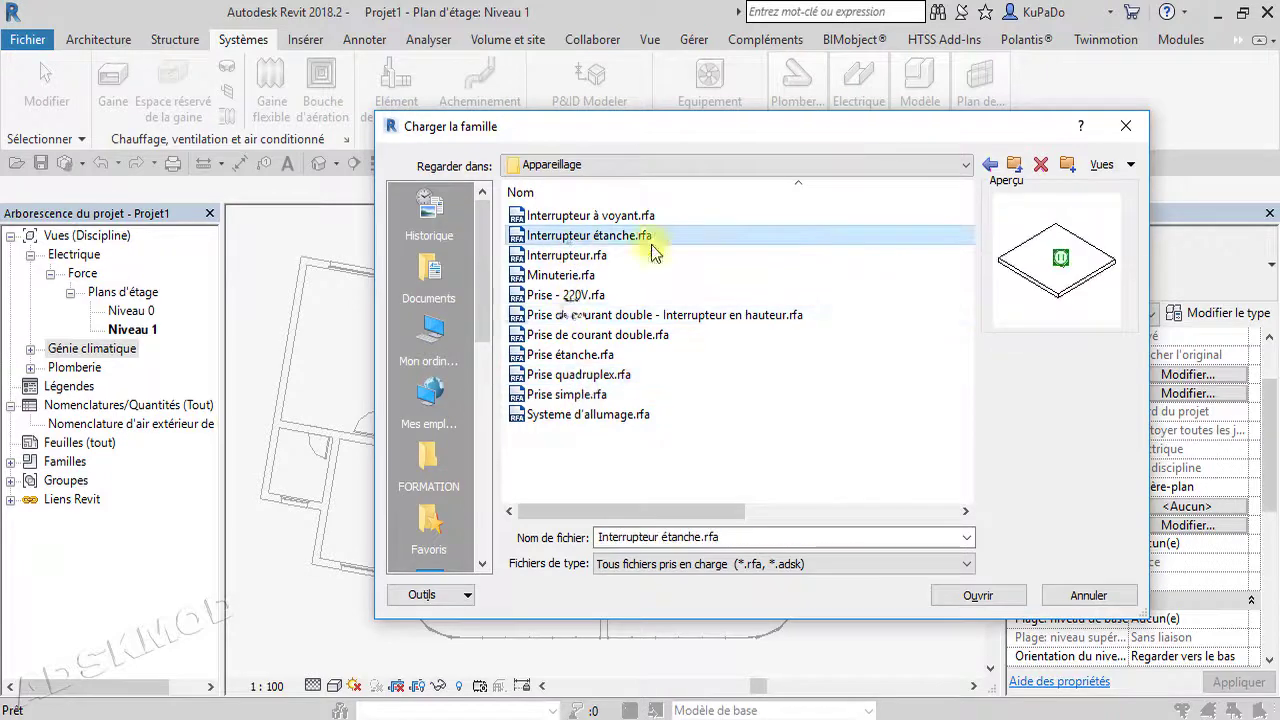
pyautogui.click(1014, 164)
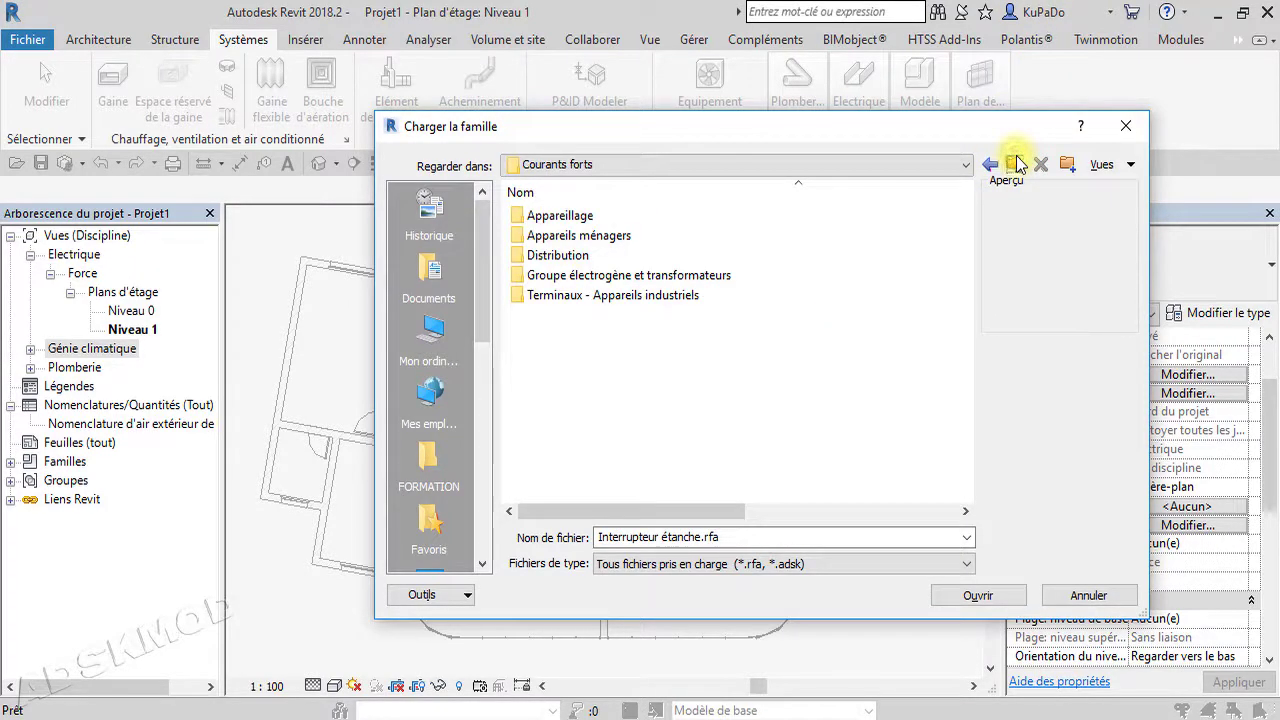
# Load the family Panneau monophasé - 230V MCB - Fixé au mur.rfa from the Distribution folder for placement.
pyautogui.doubleClick(560, 255)
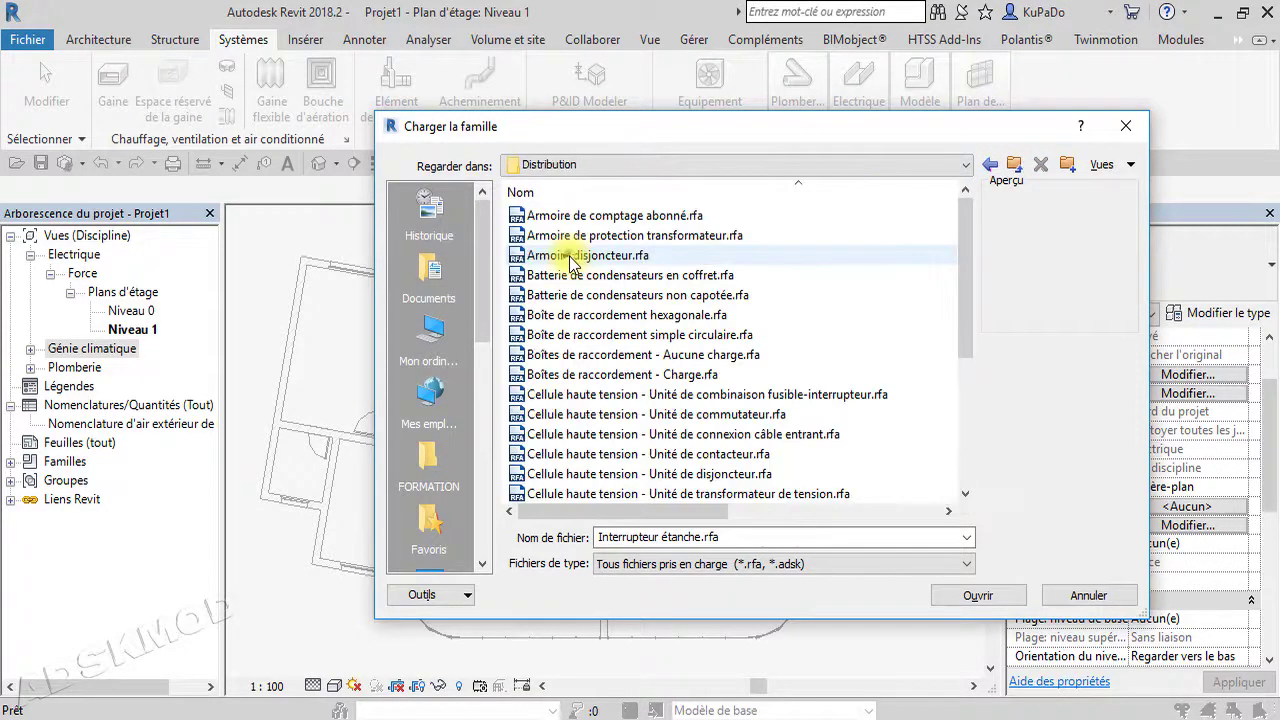
pyautogui.scroll(-3, 770, 370)
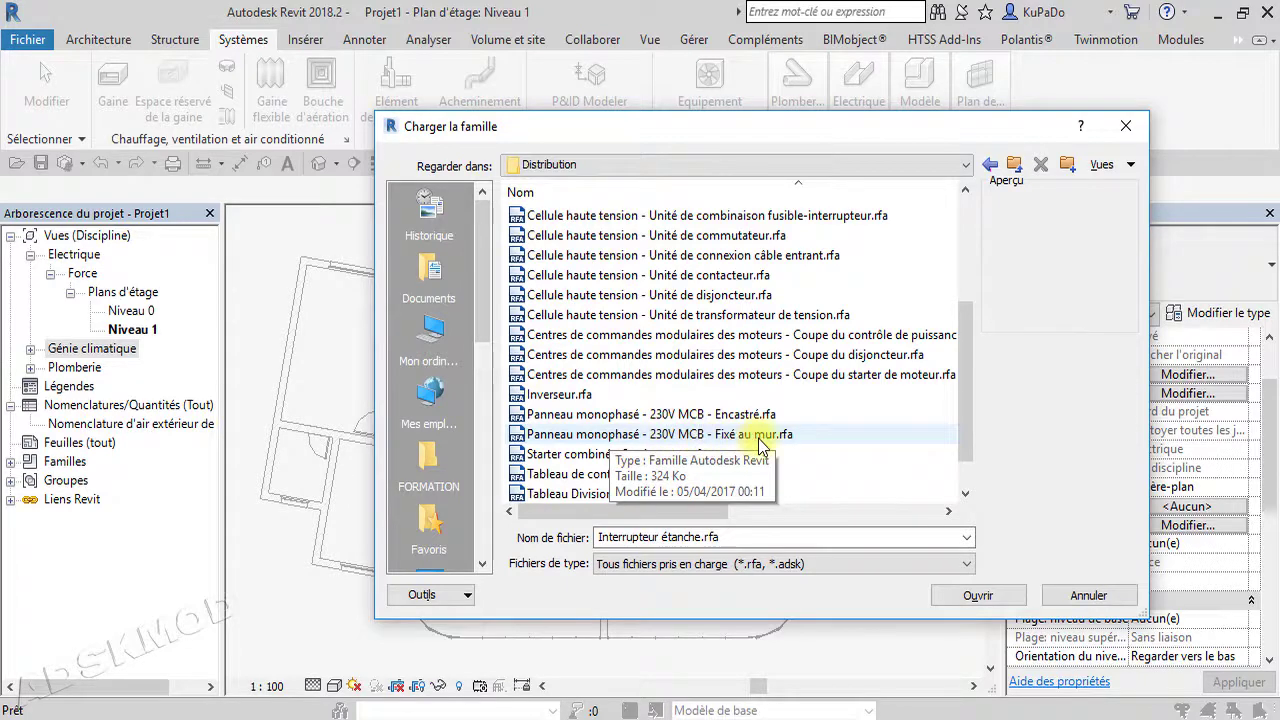
pyautogui.click(739, 437)
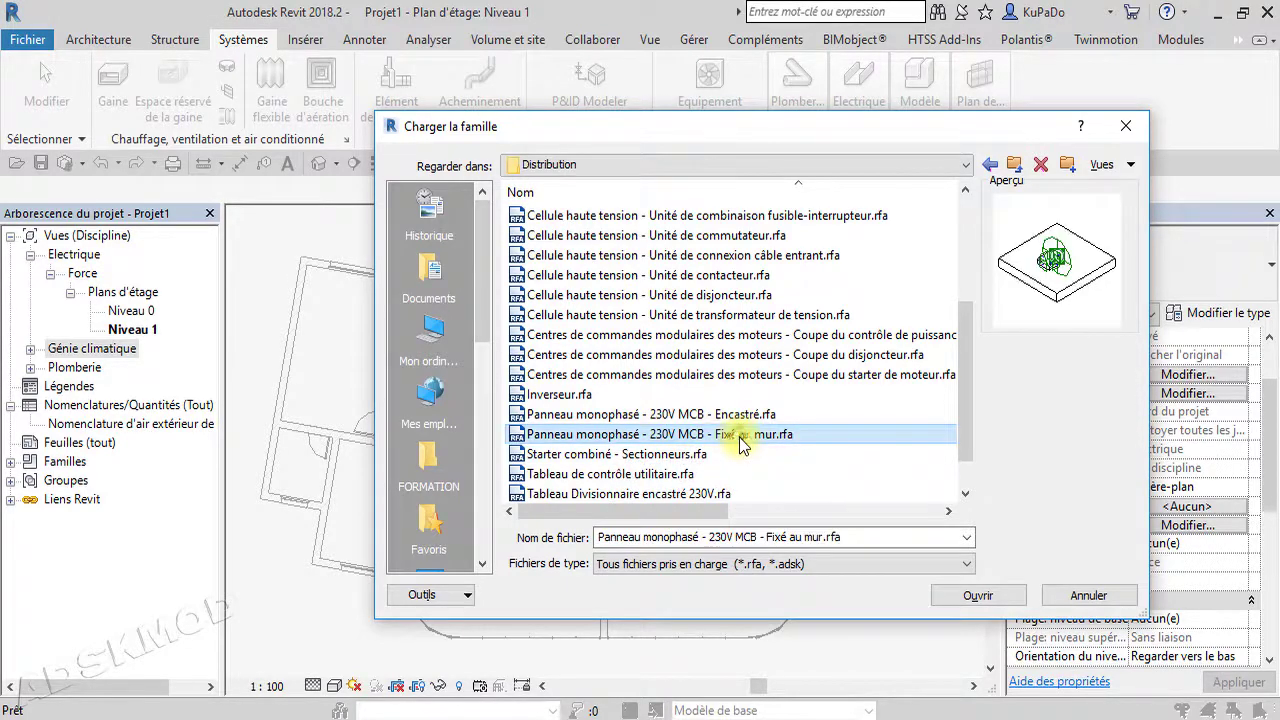
pyautogui.click(979, 597)
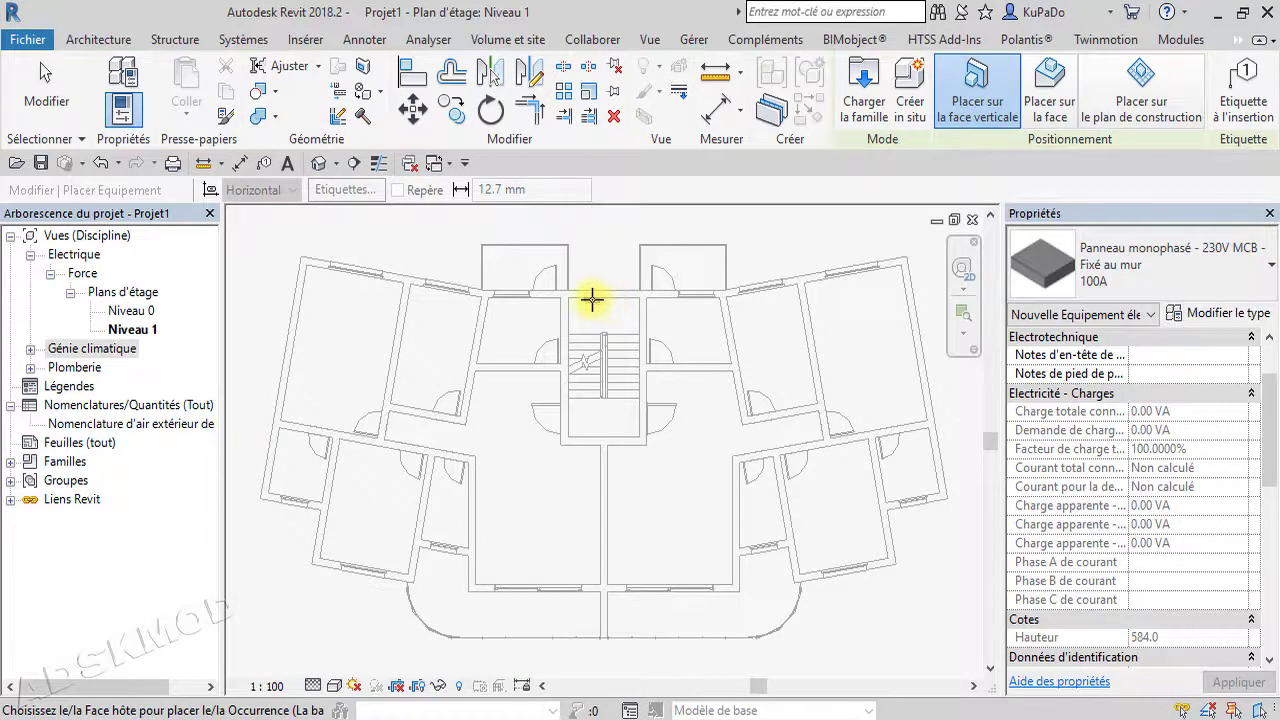
# Examine the stairwell and apartment walls on Niveau 1 as possible hosts for the wall-mounted panel, and end the placement without inserting one.
pyautogui.scroll(2, 590, 302)
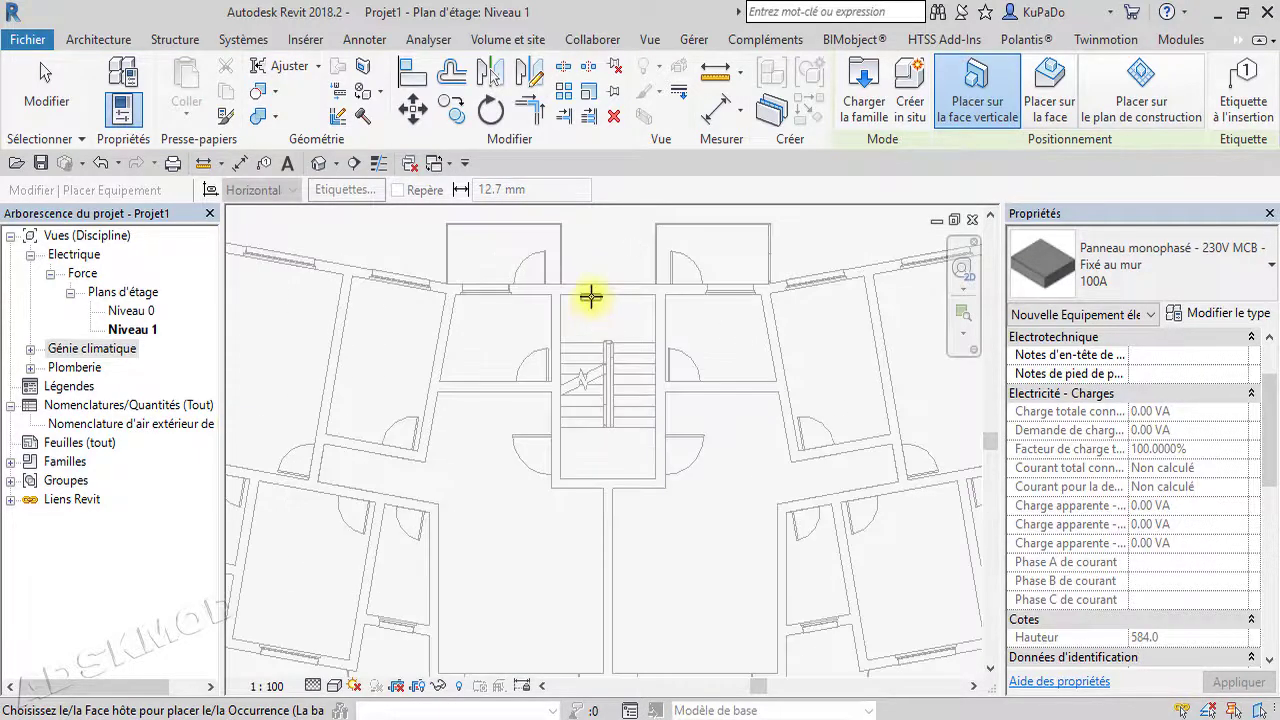
pyautogui.moveTo(590, 296); pyautogui.dragTo(666, 369, button='middle')
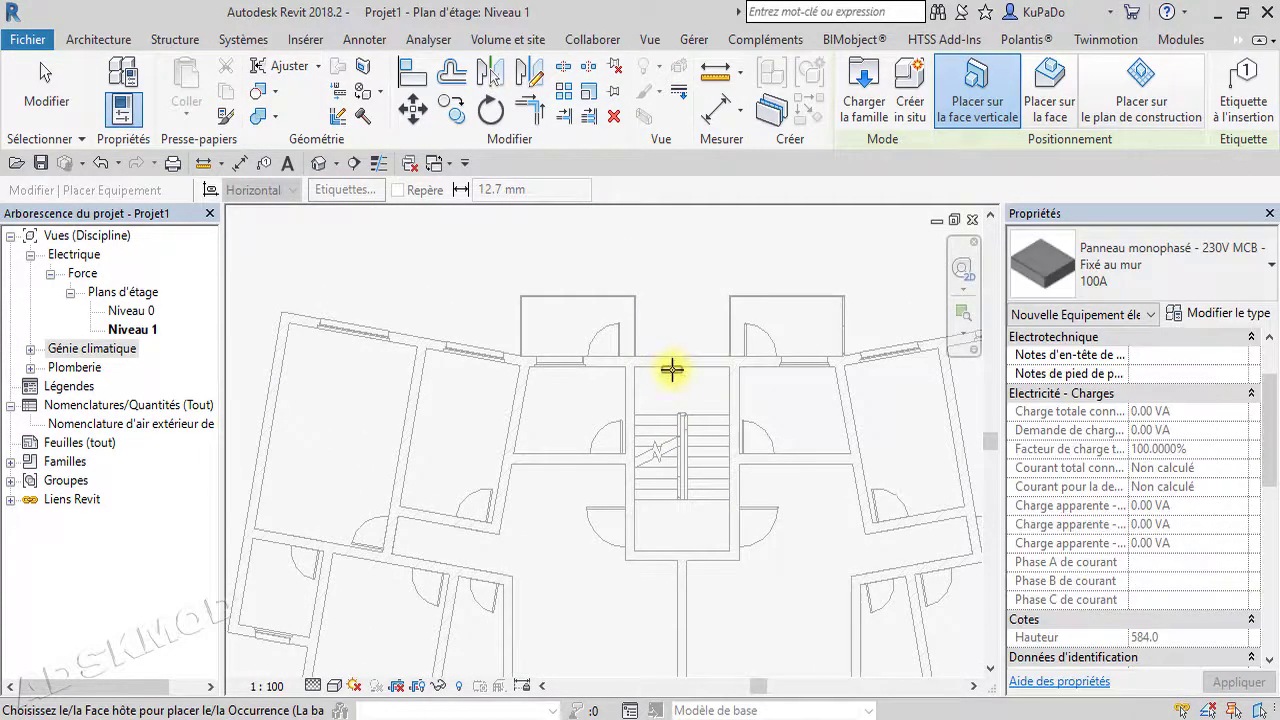
pyautogui.scroll(1, 671, 370)
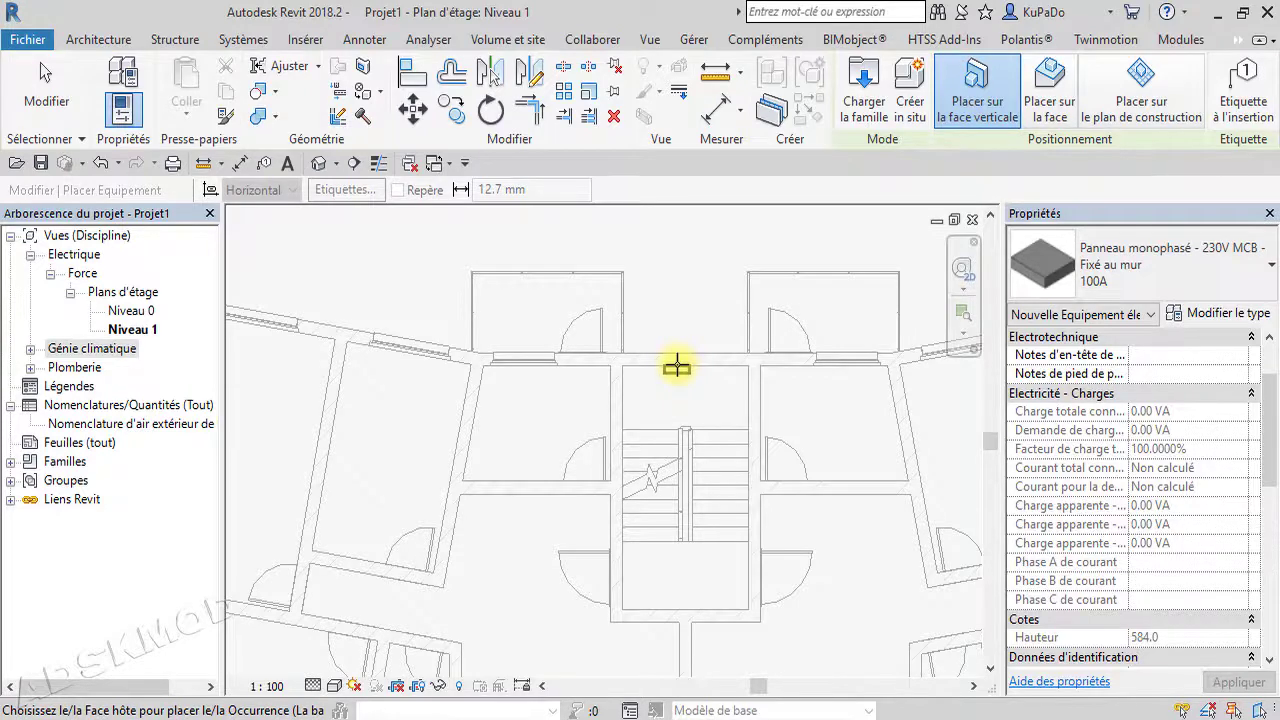
pyautogui.moveTo(677, 371); pyautogui.dragTo(737, 283, button='middle')
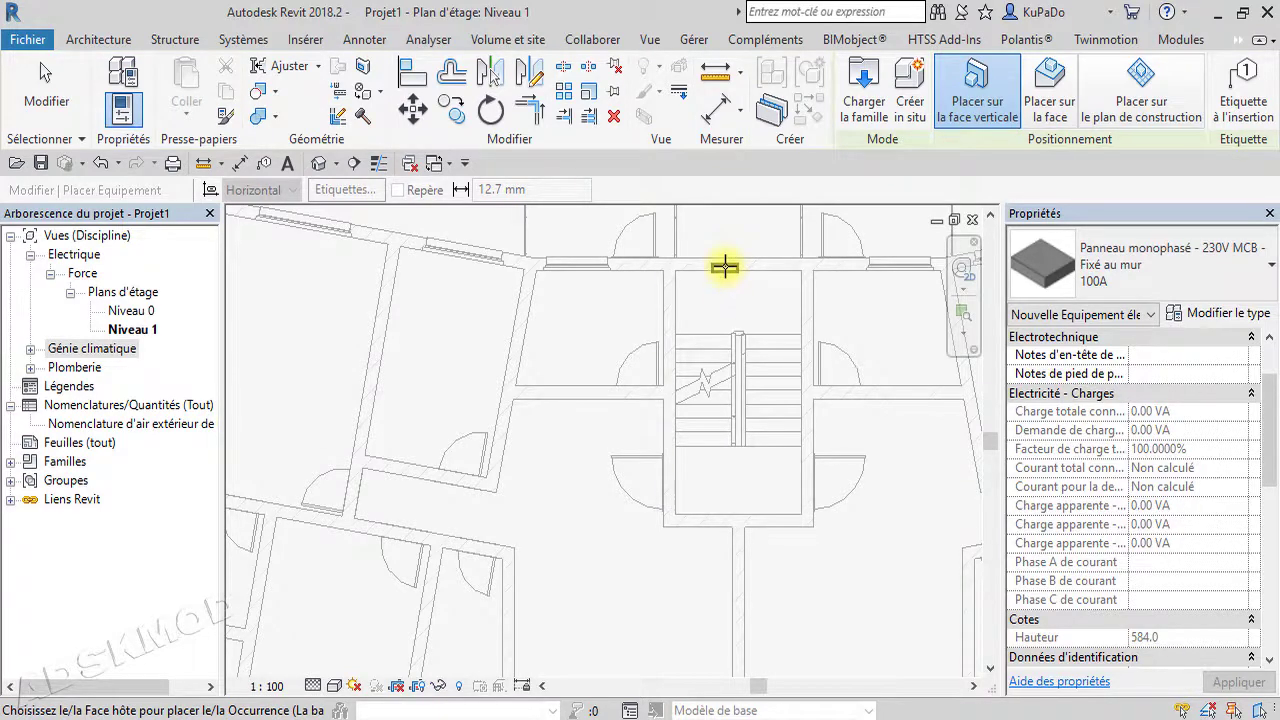
pyautogui.scroll(2, 724, 273)
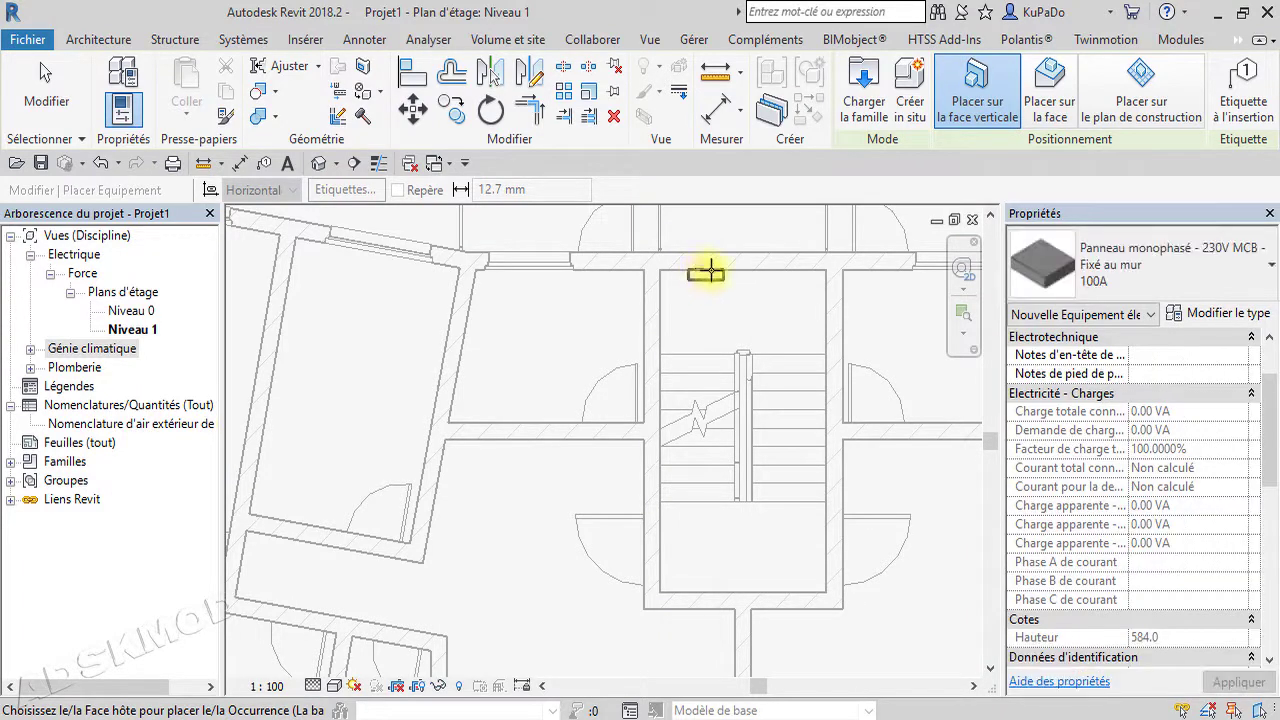
pyautogui.scroll(-1, 752, 311)
pyautogui.scroll(-3, 752, 311)
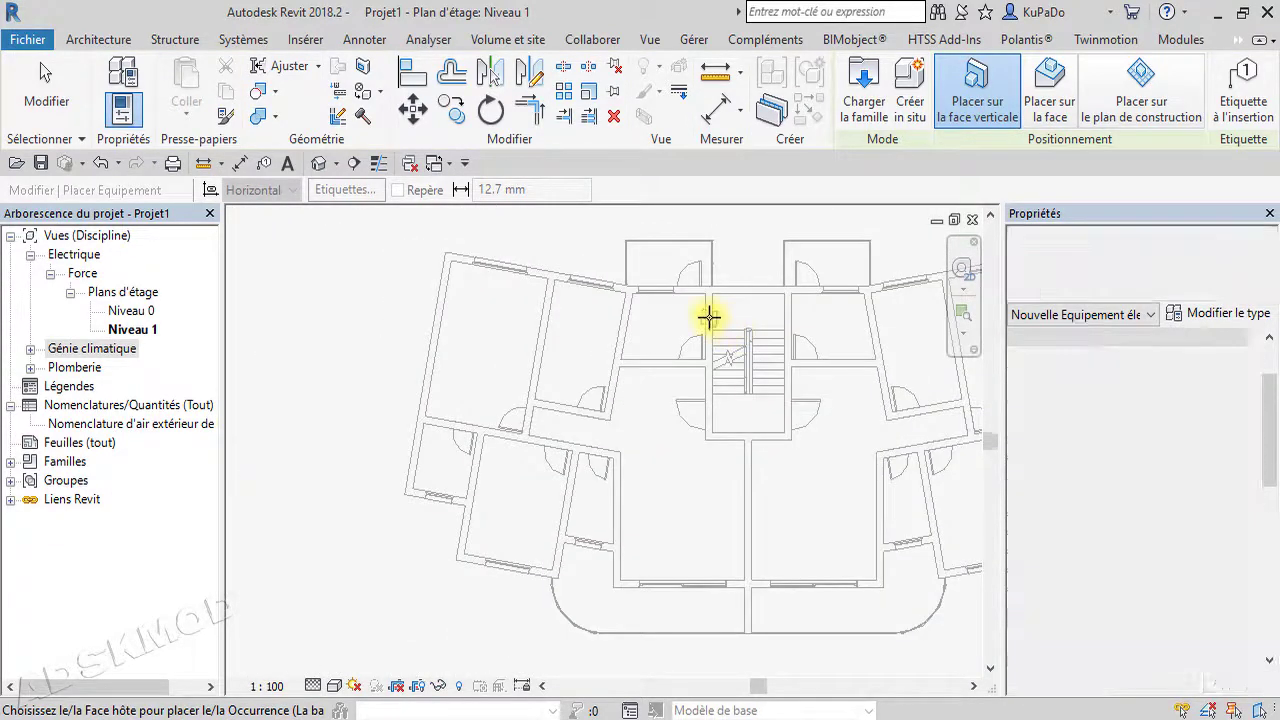
pyautogui.scroll(2, 707, 316)
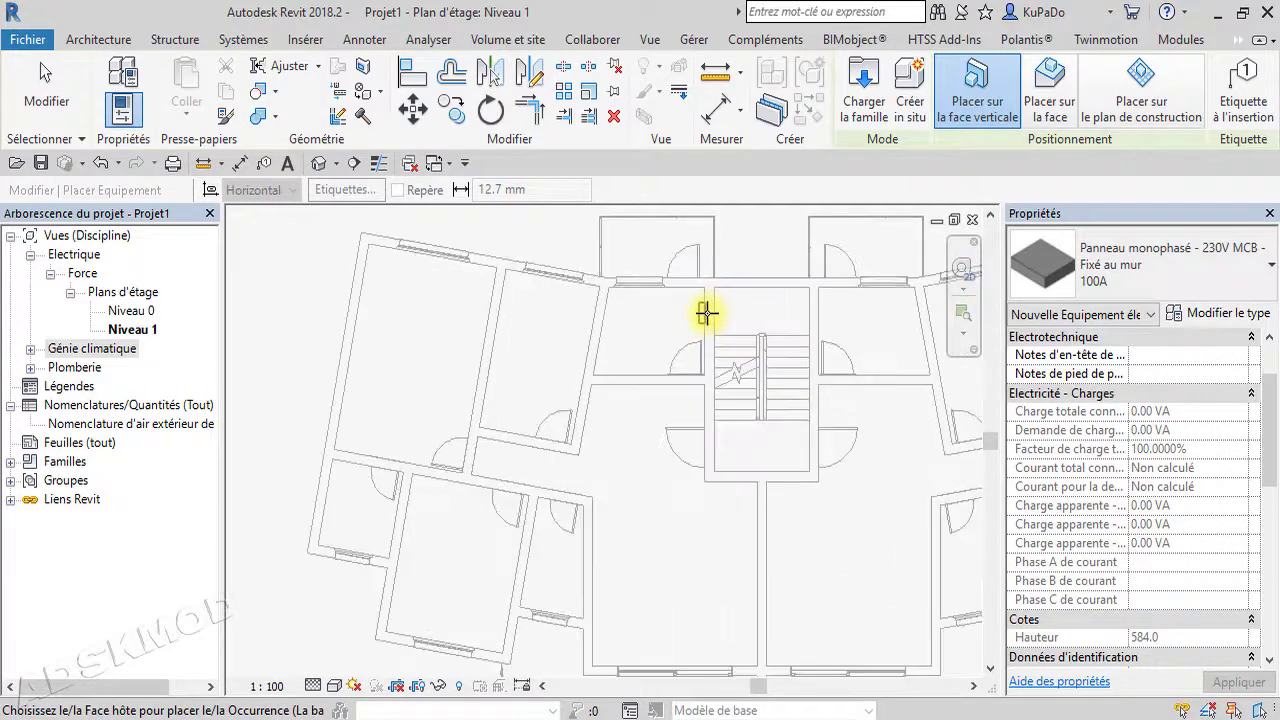
pyautogui.scroll(2, 624, 318)
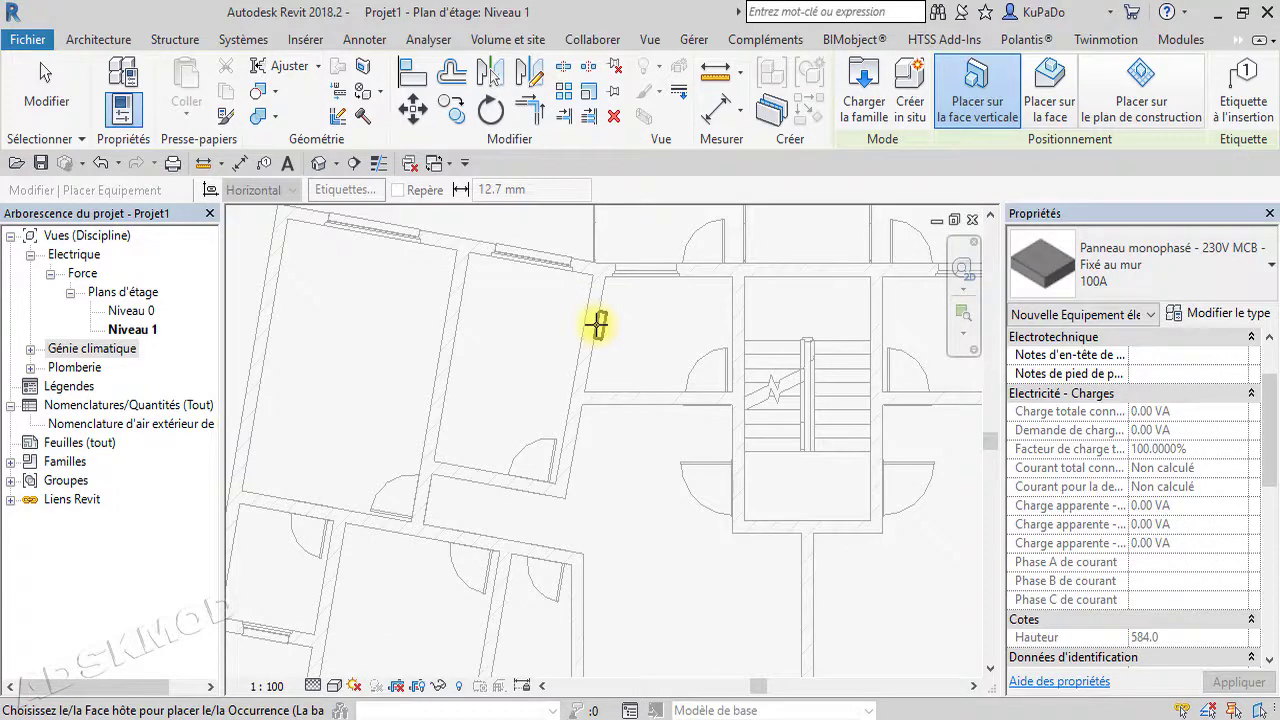
pyautogui.scroll(-3, 597, 324)
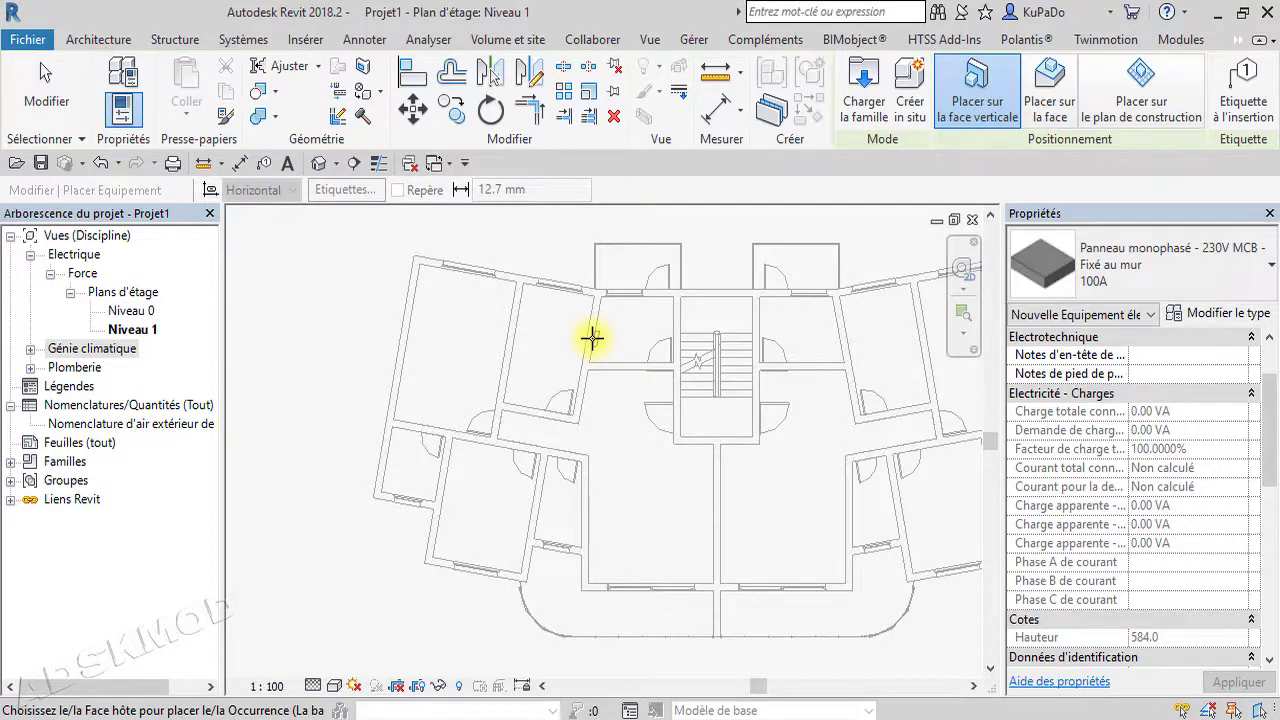
pyautogui.scroll(2, 592, 338)
pyautogui.scroll(2, 592, 338)
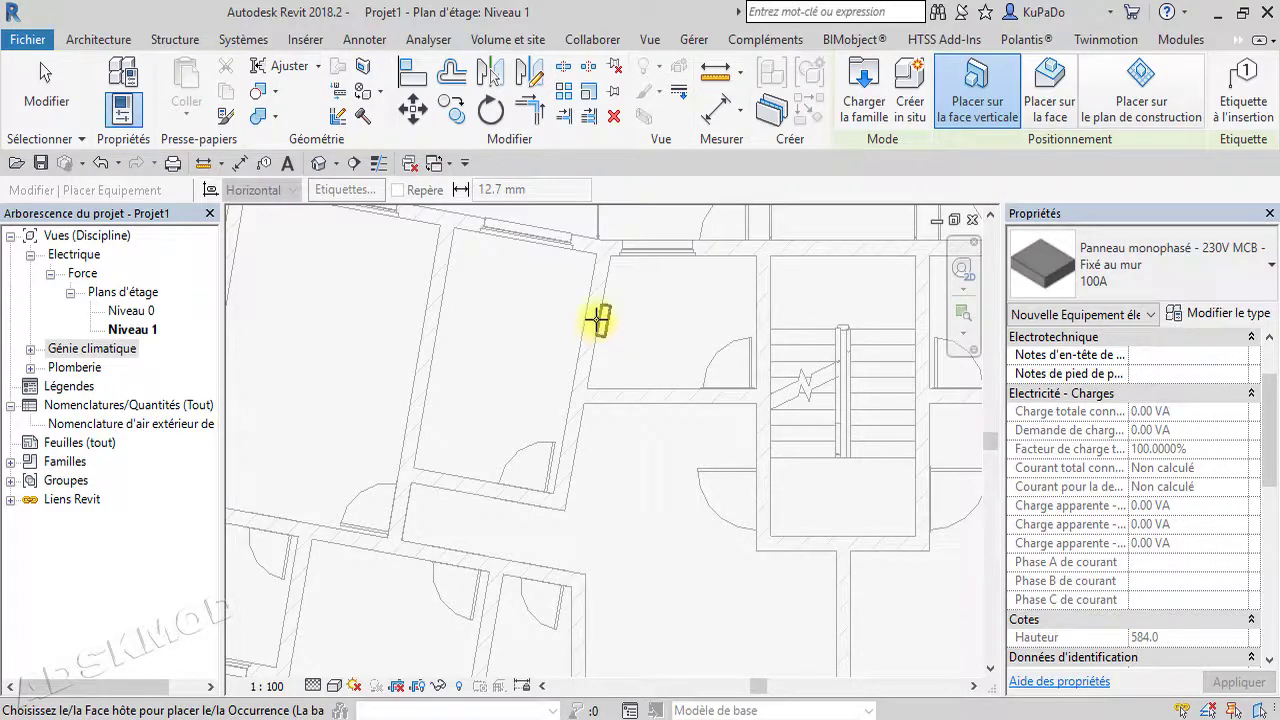
pyautogui.scroll(-5, 598, 320)
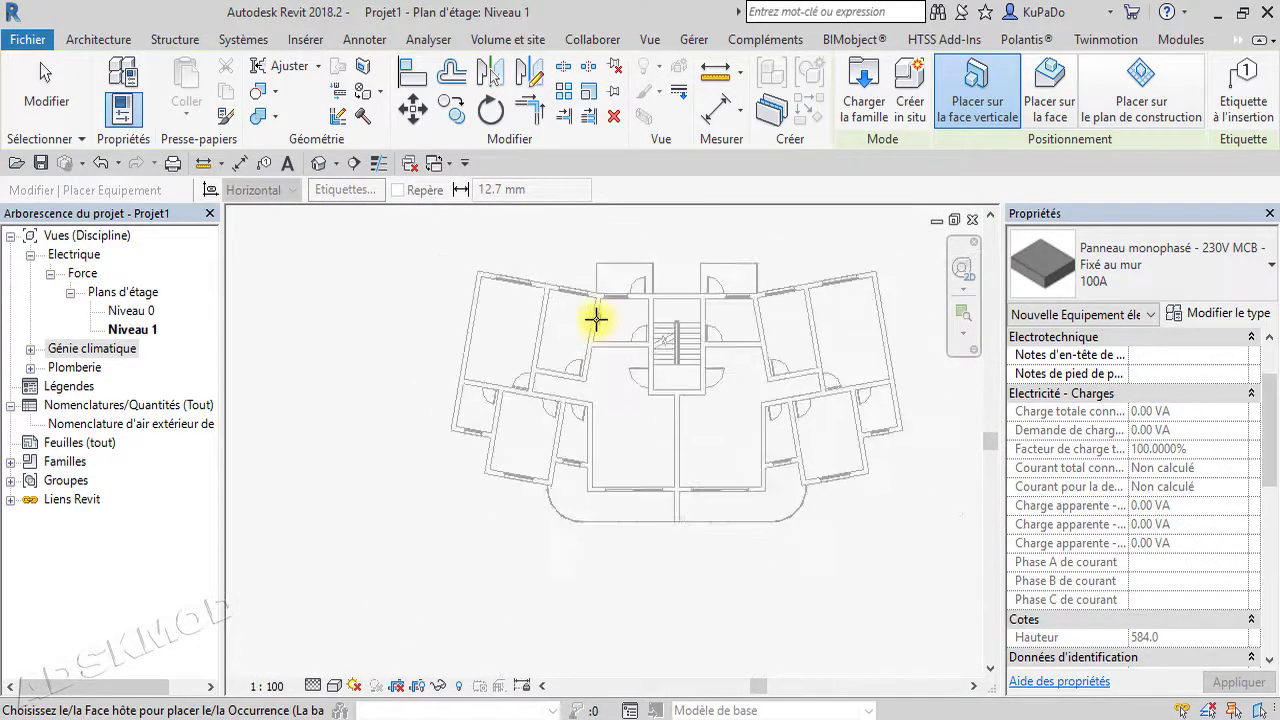
pyautogui.scroll(3, 706, 394)
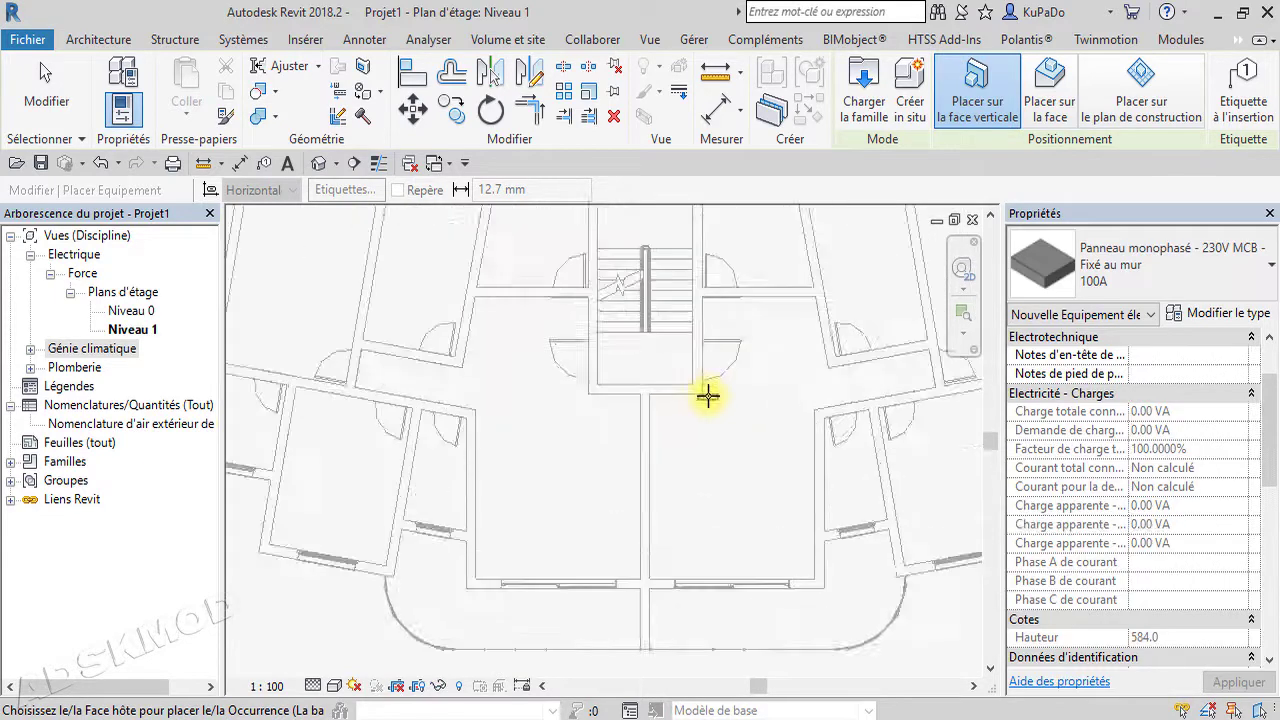
pyautogui.scroll(1, 706, 396)
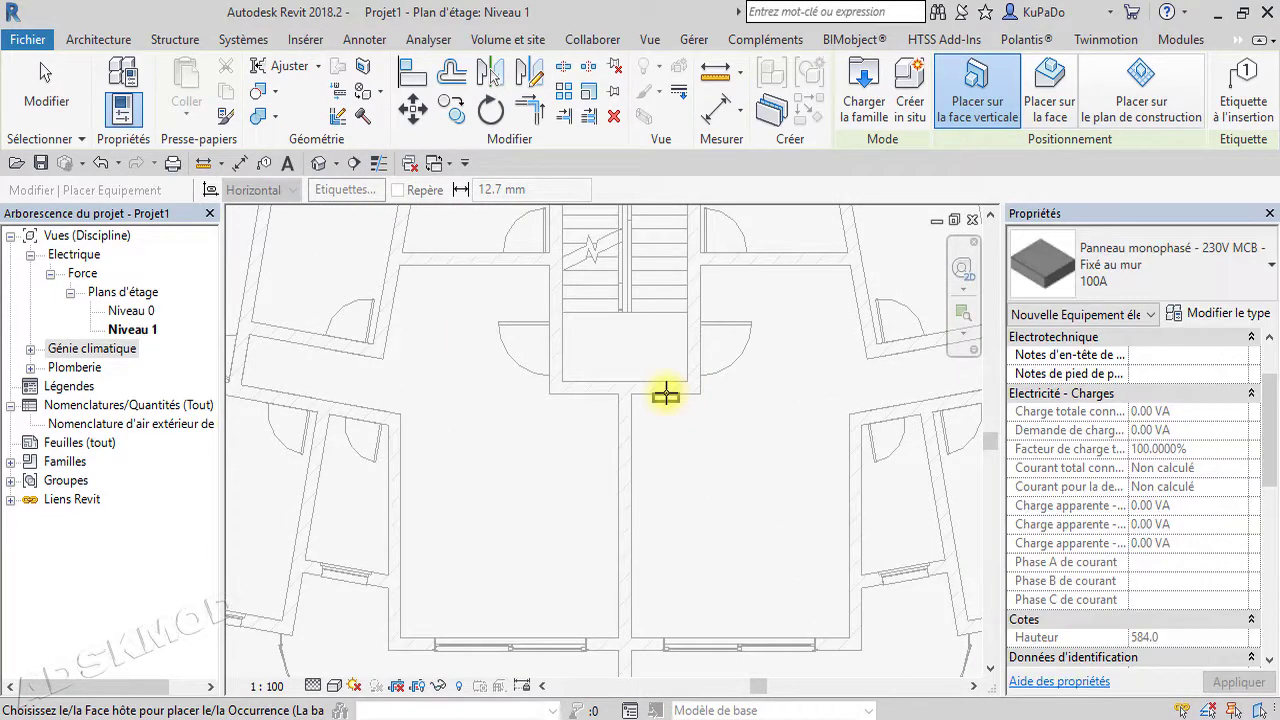
pyautogui.scroll(-5, 655, 396)
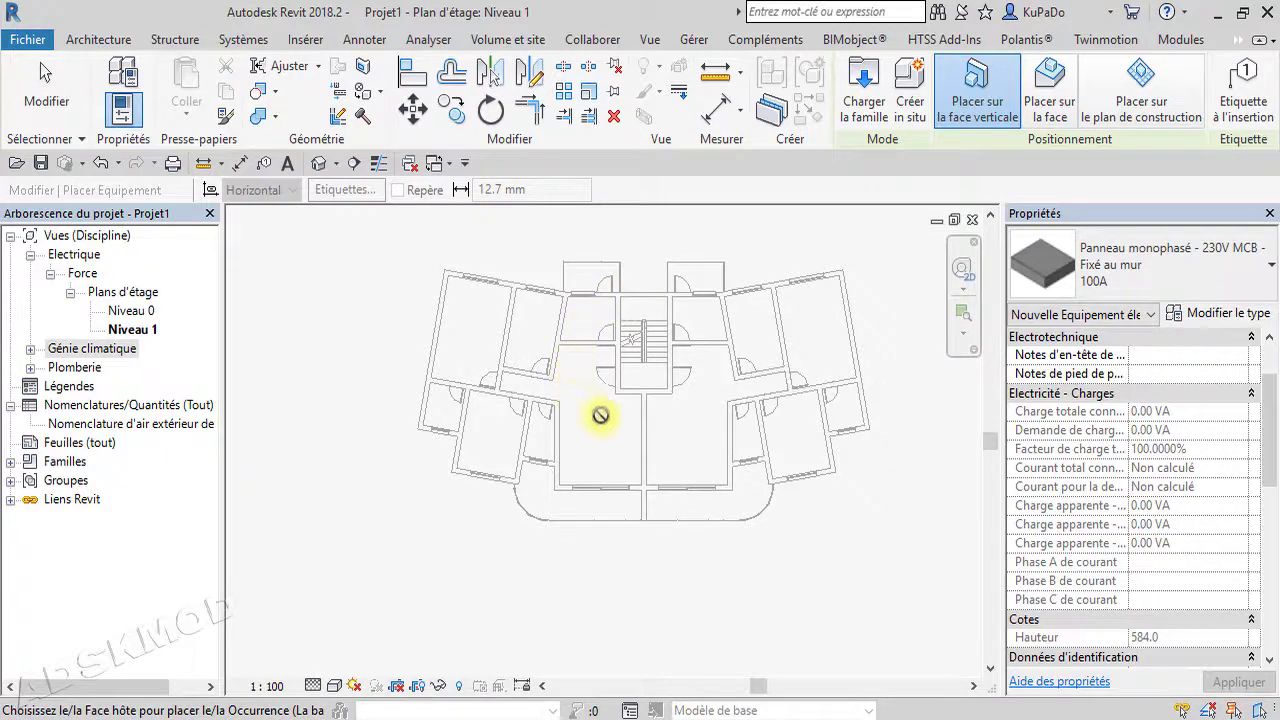
pyautogui.scroll(3, 652, 393)
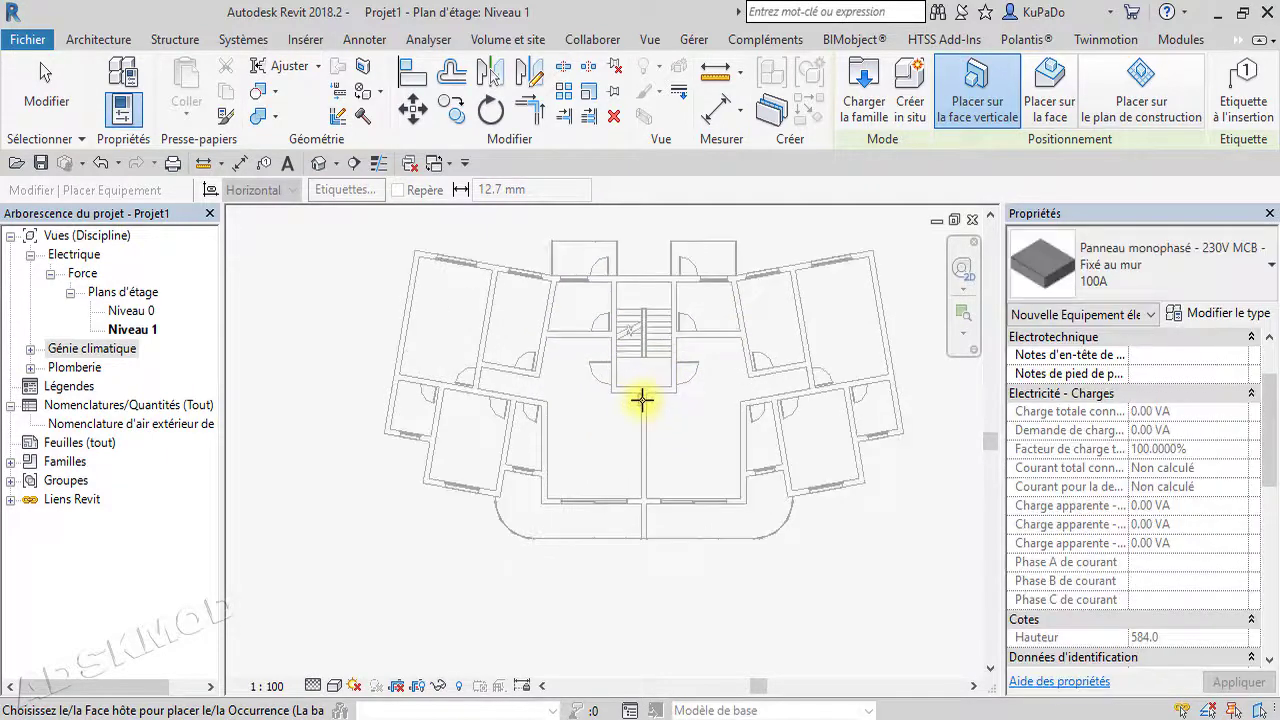
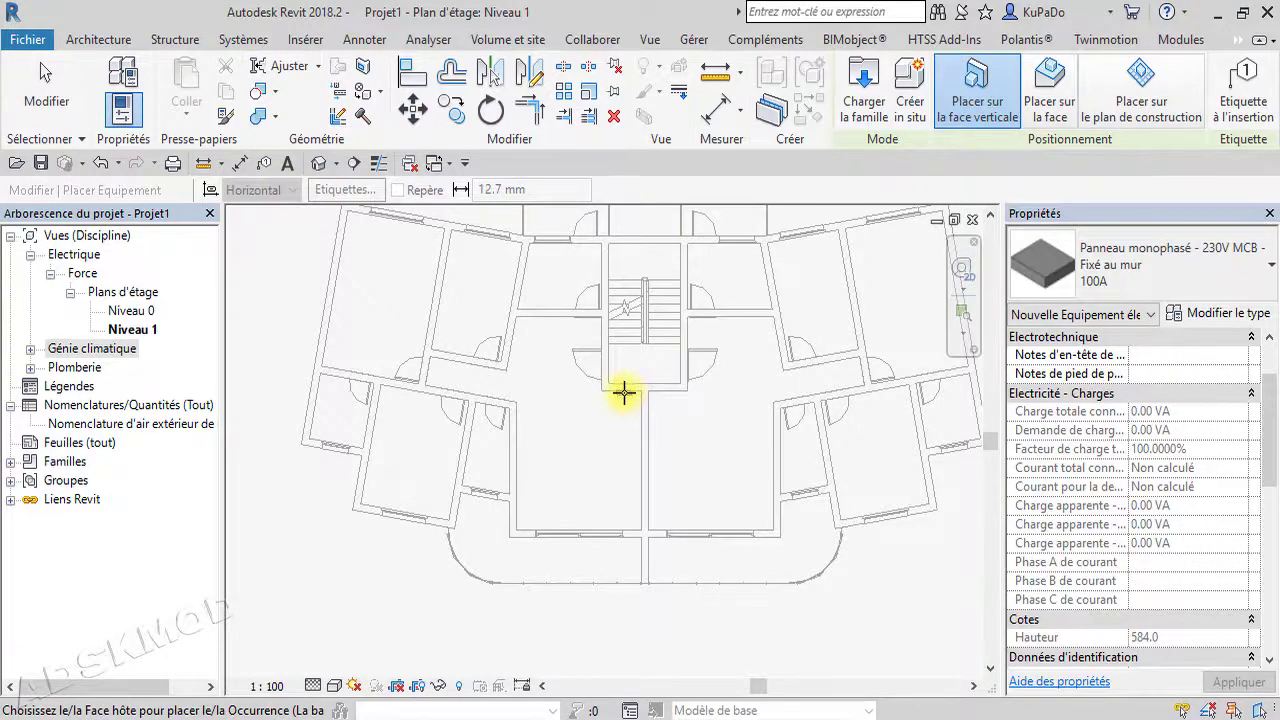
pyautogui.scroll(3, 624, 393)
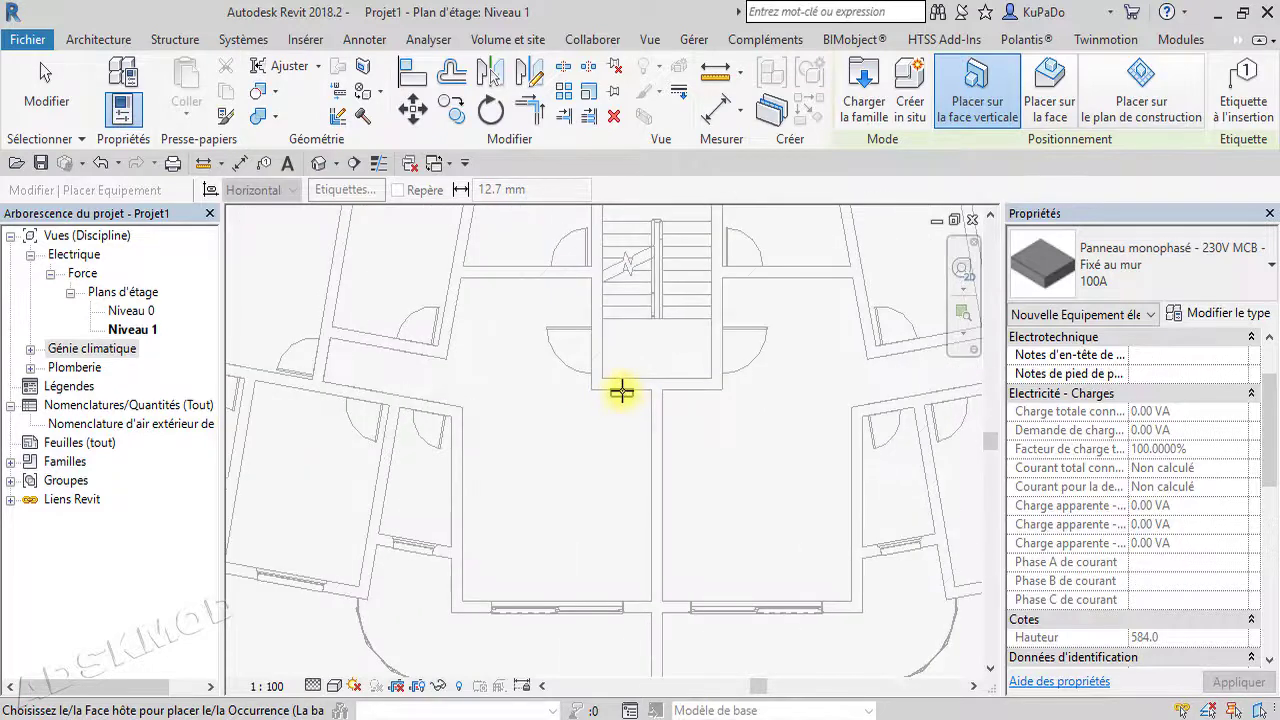
pyautogui.scroll(-5, 621, 392)
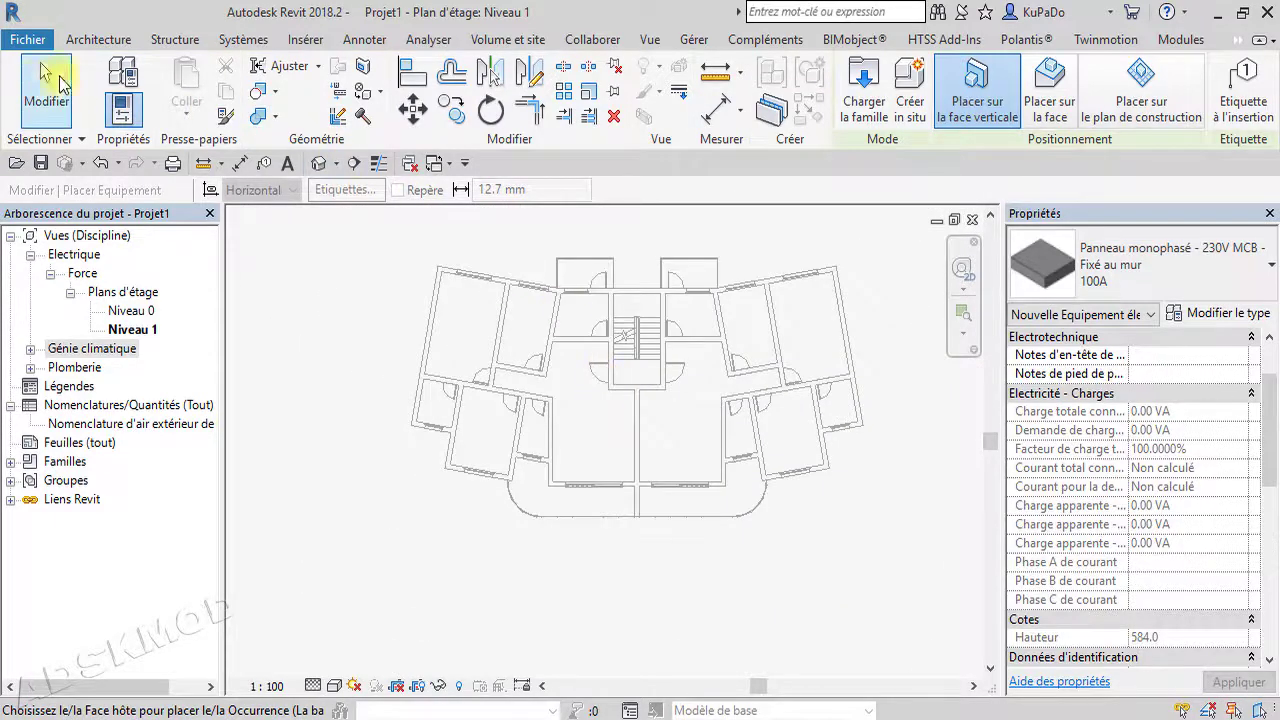
pyautogui.click(40, 85)
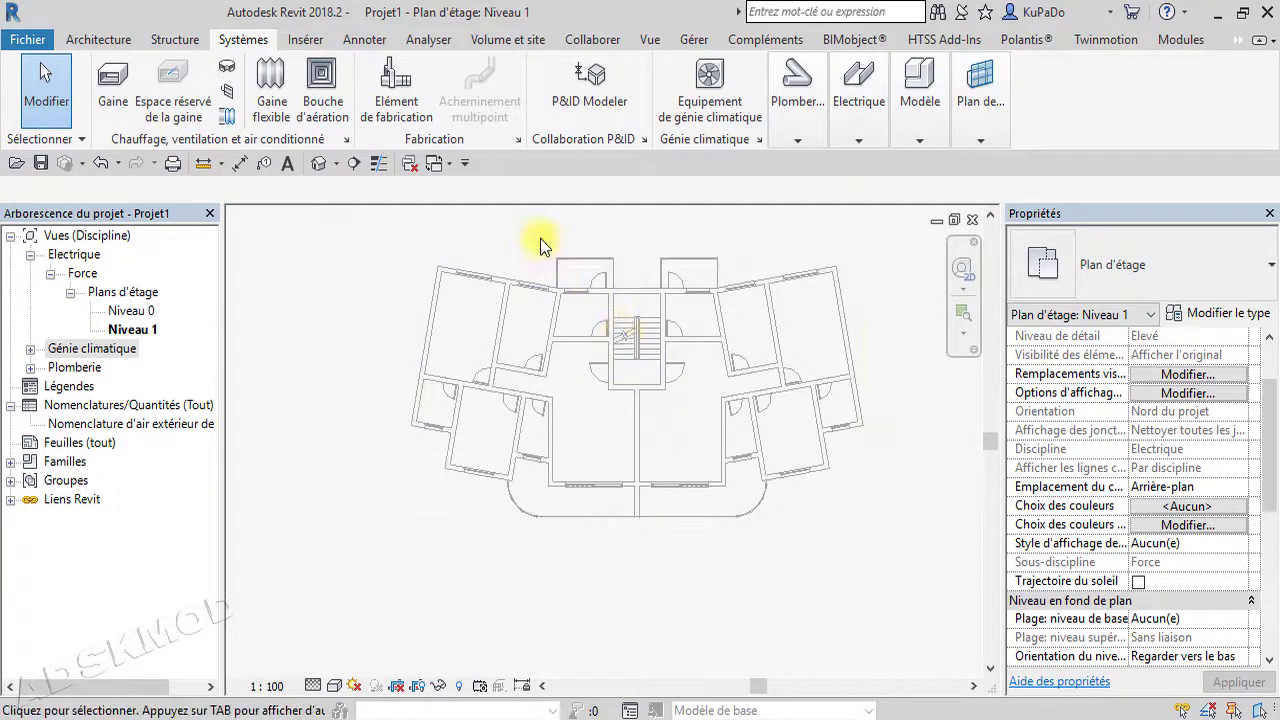
# Close the hidden view windows, and open the default 3D view to look around the building.
pyautogui.click(414, 171)
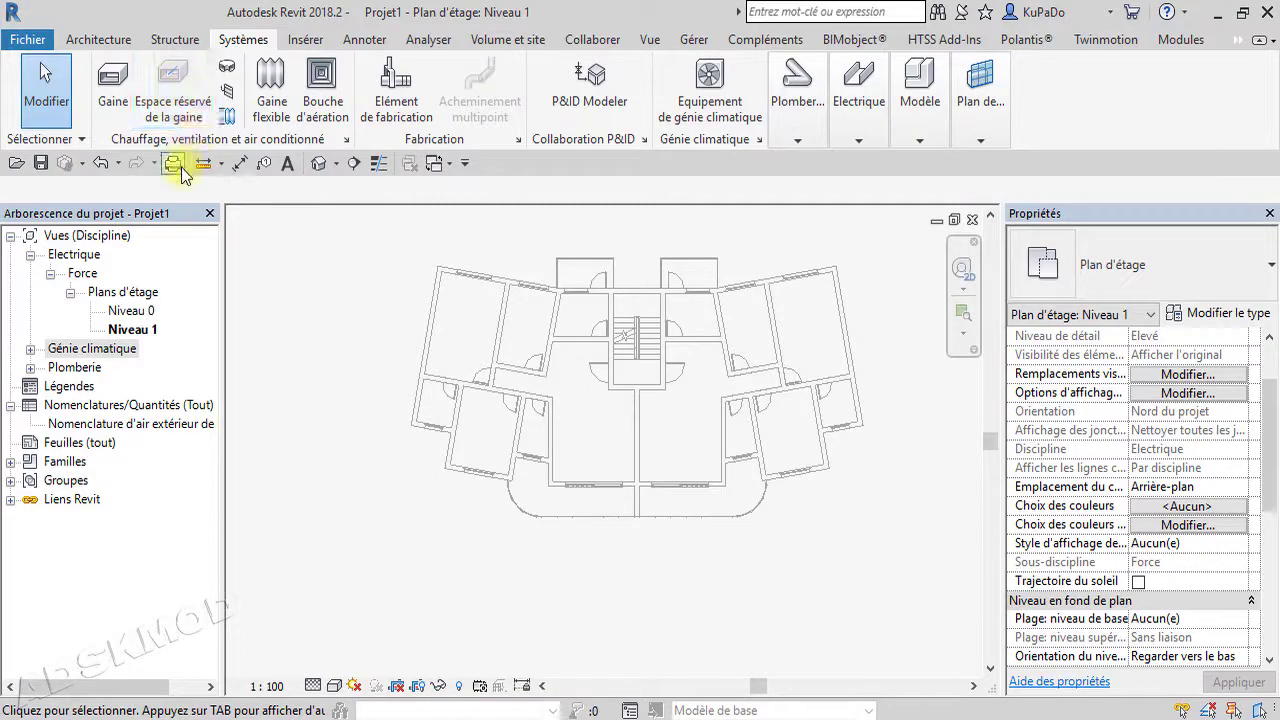
pyautogui.click(320, 164)
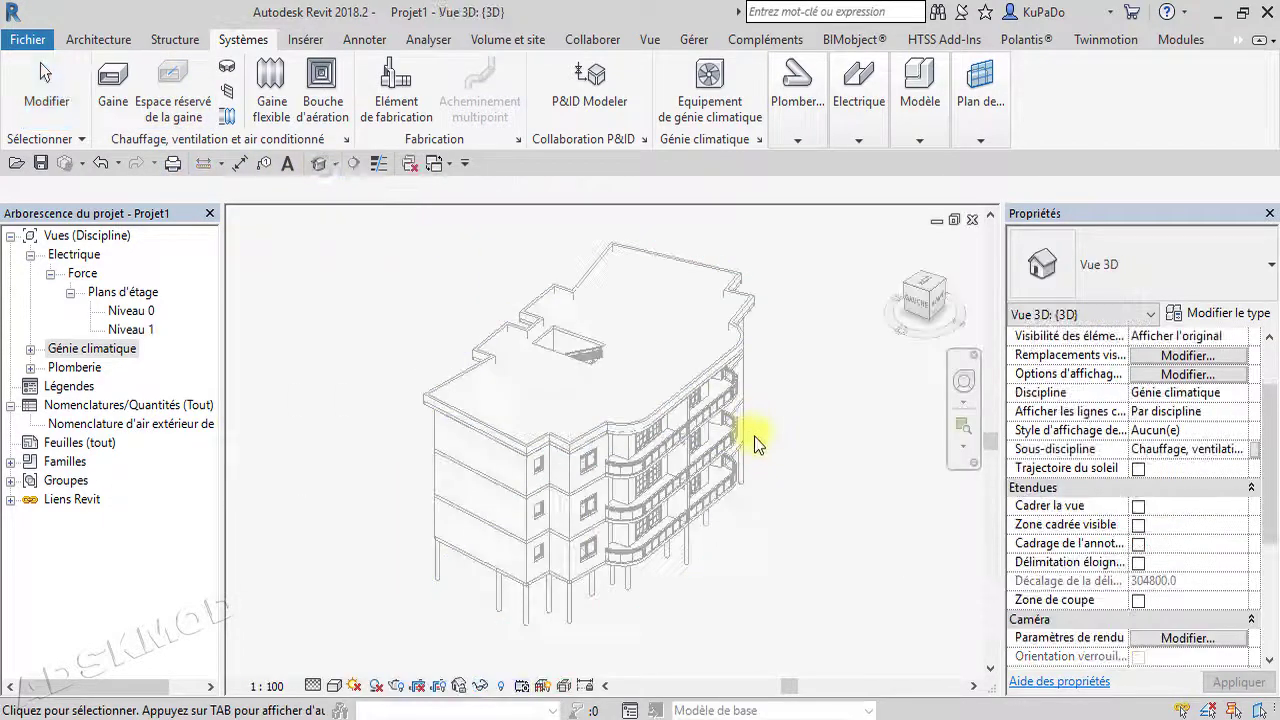
pyautogui.scroll(3, 645, 574)
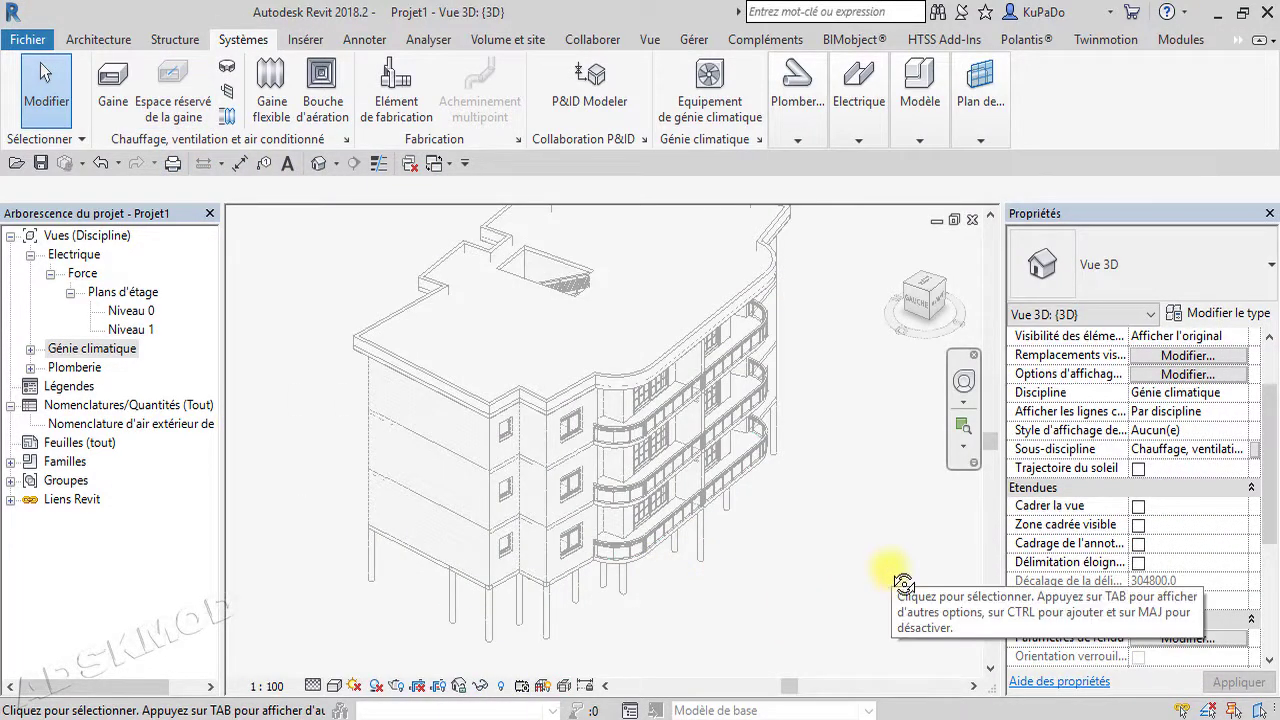
pyautogui.keyDown('shift'); pyautogui.moveTo(903, 582); pyautogui.dragTo(751, 591, button='middle'); pyautogui.keyUp('shift')
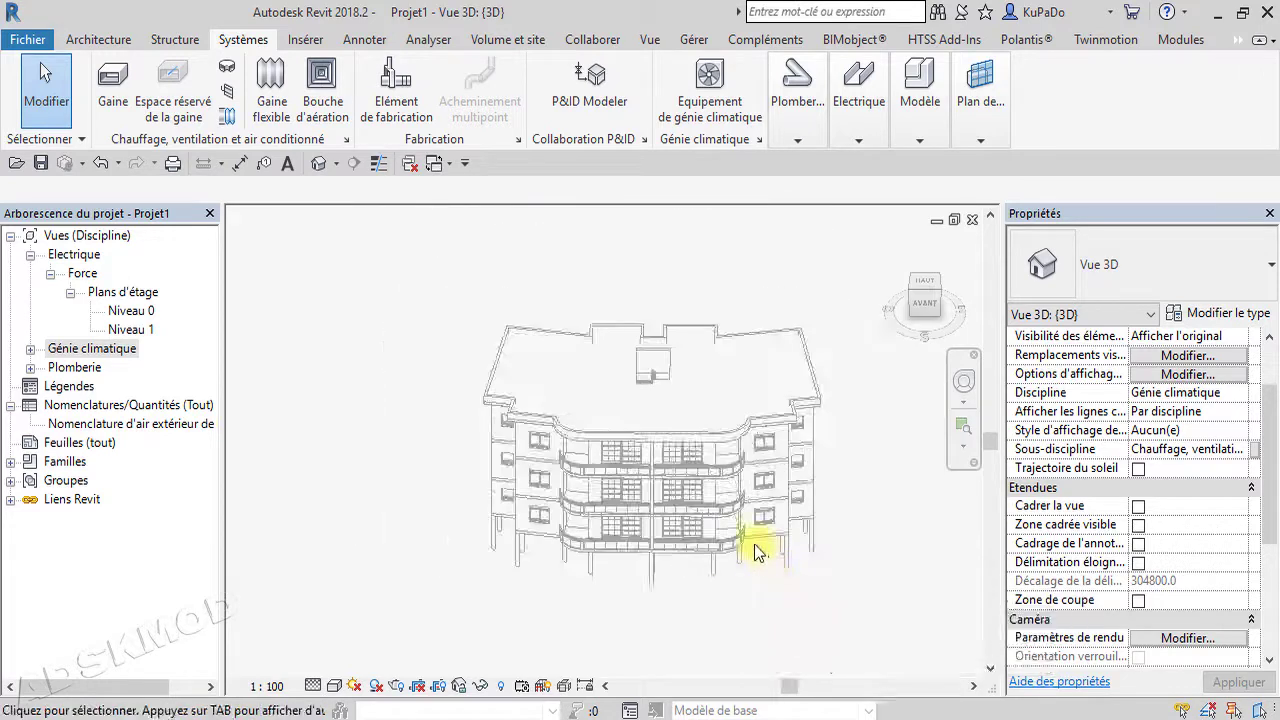
pyautogui.keyDown('shift'); pyautogui.moveTo(642, 543); pyautogui.dragTo(686, 543, button='middle'); pyautogui.keyUp('shift')
# Select the linked BaseMEP.rvt building in the 3D view to inspect it as a single linked model, and clear the selection.
pyautogui.click(670, 537)
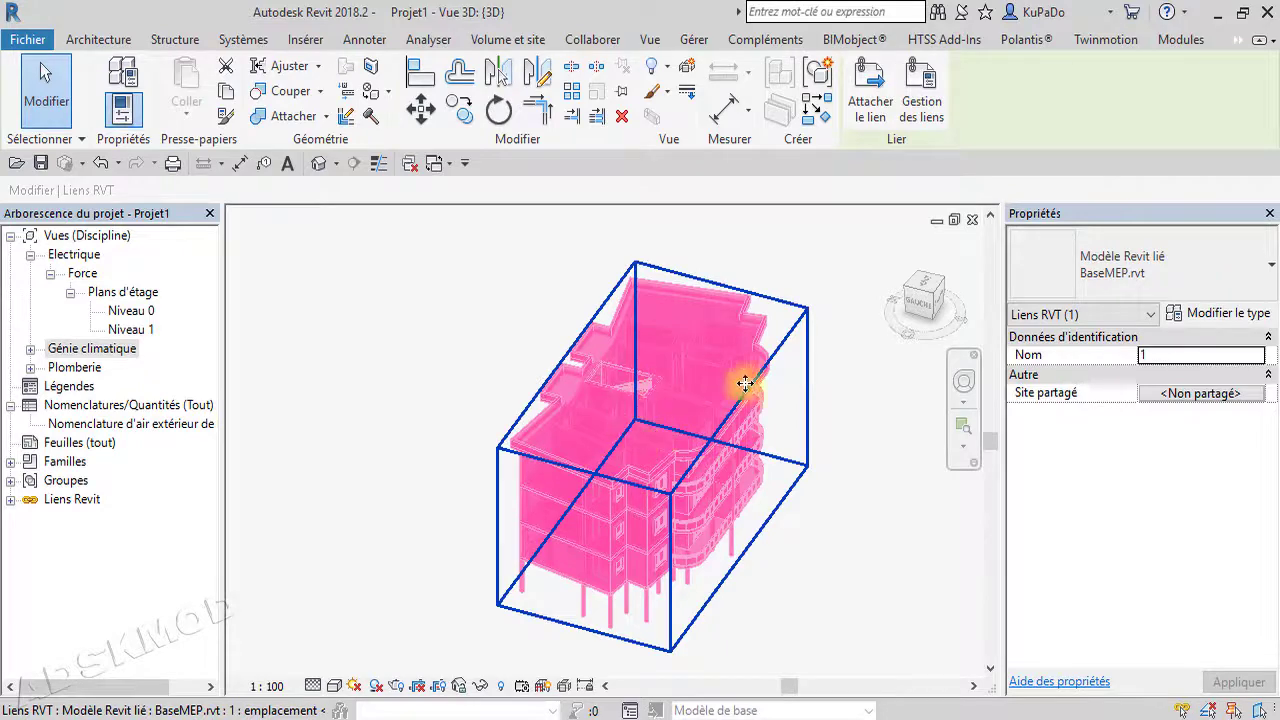
pyautogui.click(837, 518)
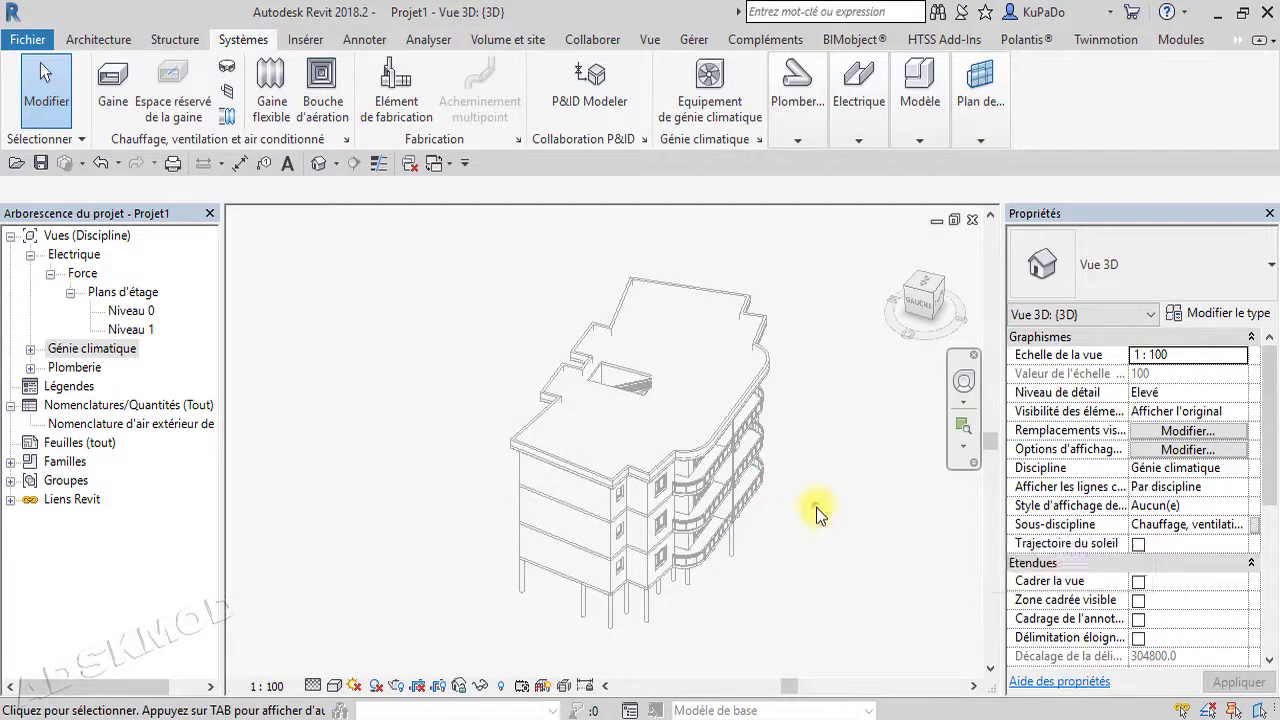
pyautogui.click(723, 470)
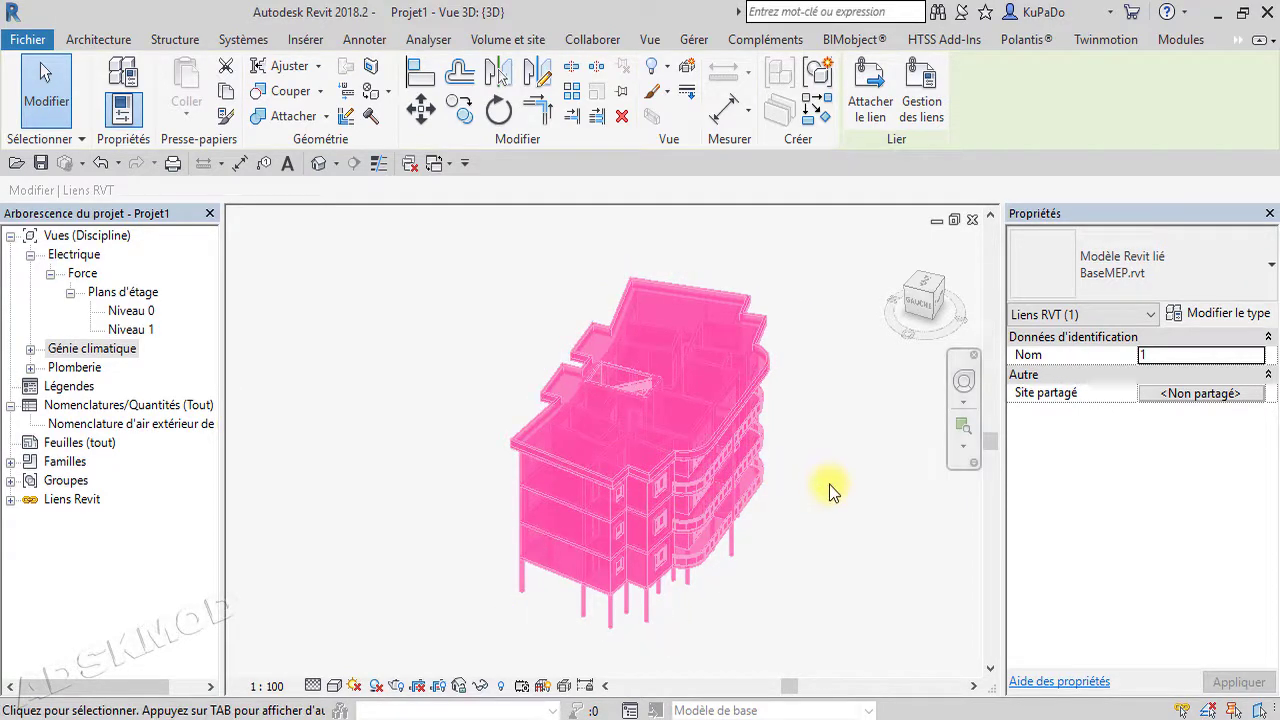
pyautogui.scroll(2, 793, 515)
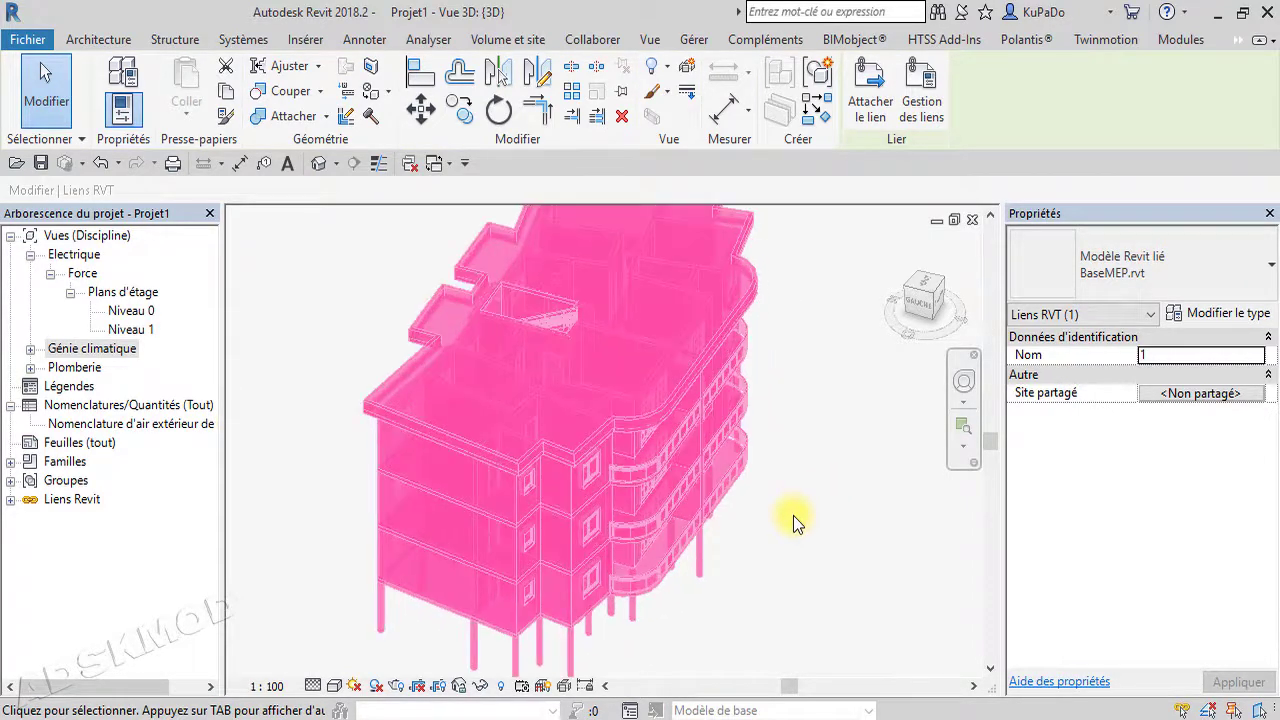
pyautogui.scroll(-2, 793, 515)
pyautogui.scroll(-2, 793, 515)
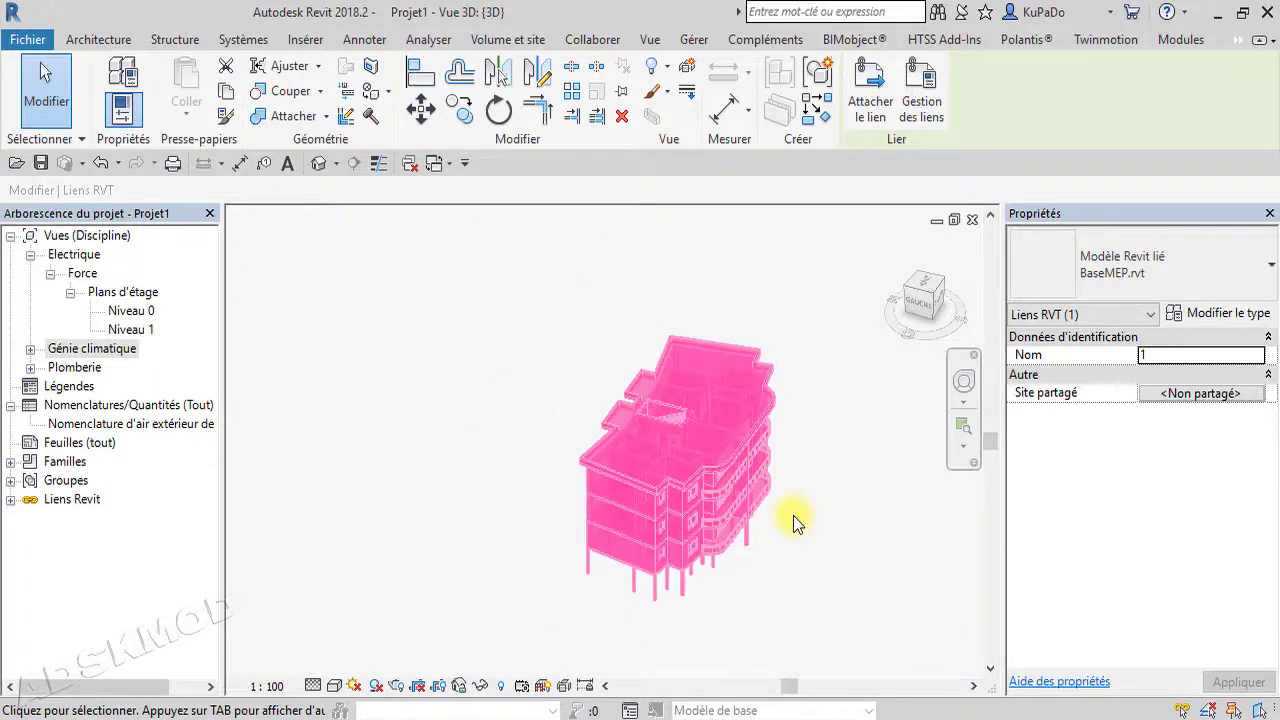
pyautogui.scroll(2, 786, 524)
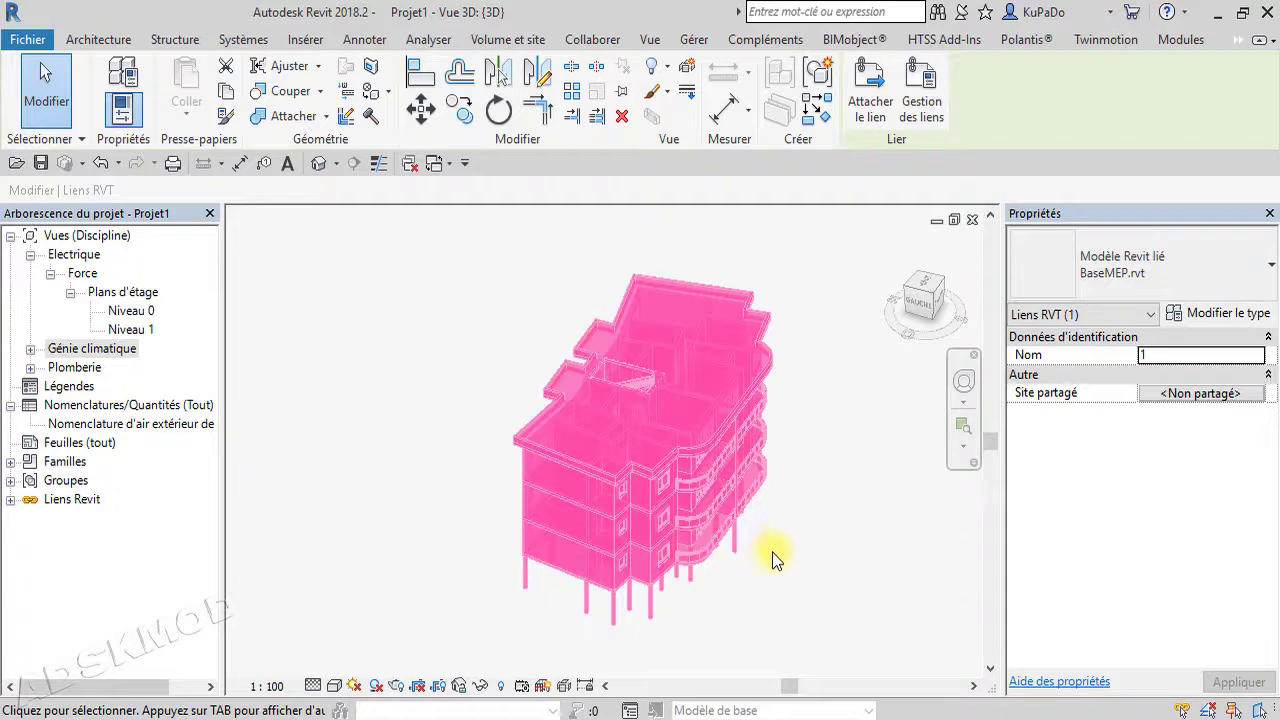
pyautogui.moveTo(780, 563)
pyautogui.keyDown('shift'); pyautogui.mouseDown(button='middle')
pyautogui.moveTo(737, 560)
pyautogui.moveTo(707, 447)
pyautogui.moveTo(731, 534)
pyautogui.moveTo(789, 600)
pyautogui.moveTo(903, 583)
pyautogui.moveTo(749, 611)
pyautogui.moveTo(534, 566)
pyautogui.moveTo(594, 423)
pyautogui.moveTo(786, 371)
pyautogui.moveTo(853, 504)
pyautogui.moveTo(751, 580)
pyautogui.moveTo(580, 526)
pyautogui.moveTo(531, 526)
pyautogui.moveTo(728, 580)
pyautogui.moveTo(889, 560)
pyautogui.moveTo(634, 560)
pyautogui.moveTo(514, 543)
pyautogui.moveTo(788, 578)
pyautogui.moveTo(900, 561)
pyautogui.moveTo(574, 566)
pyautogui.moveTo(789, 560)
pyautogui.mouseUp(button='middle'); pyautogui.keyUp('shift')
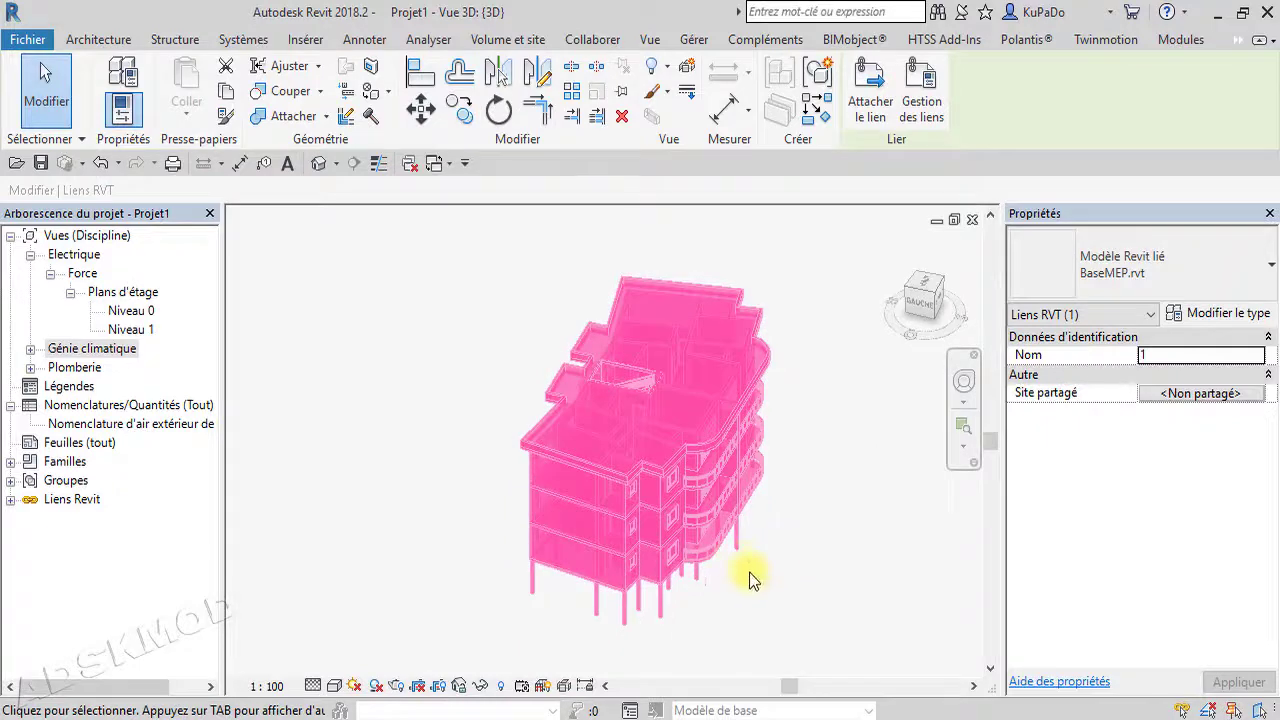
pyautogui.click(766, 572)
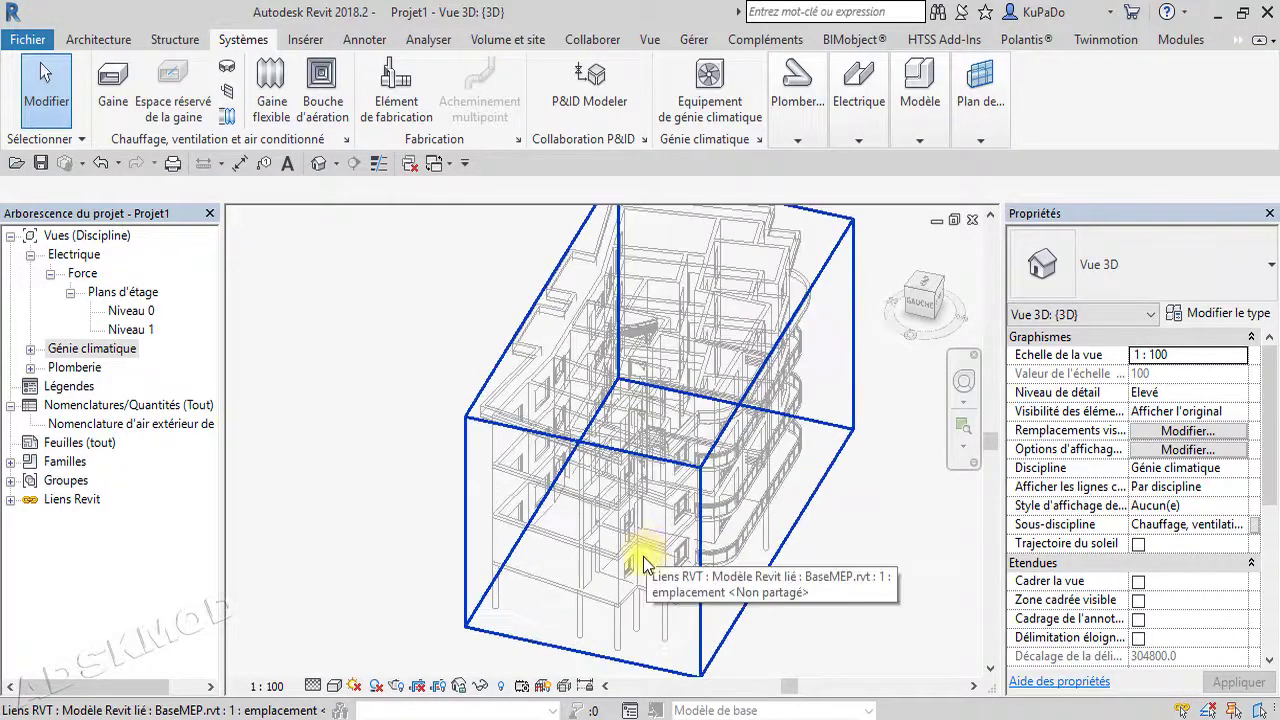
# Examine the linked building from several angles in the 3D view, covering its interior structure, the balcony facade and the roof.
pyautogui.scroll(3, 643, 565)
pyautogui.scroll(-5, 651, 560)
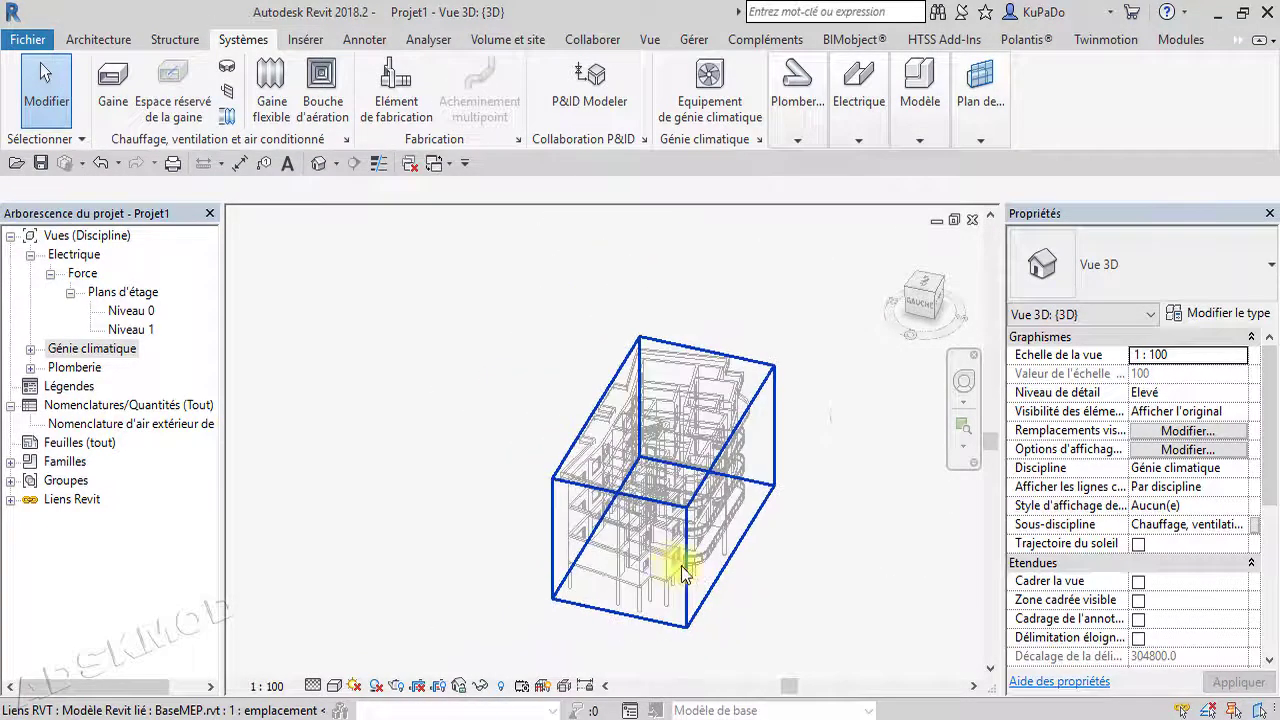
pyautogui.moveTo(683, 572)
pyautogui.keyDown('shift'); pyautogui.mouseDown(button='middle')
pyautogui.moveTo(737, 591)
pyautogui.moveTo(689, 526)
pyautogui.moveTo(684, 418)
pyautogui.moveTo(663, 394)
pyautogui.moveTo(694, 591)
pyautogui.moveTo(686, 574)
pyautogui.mouseUp(button='middle'); pyautogui.keyUp('shift')
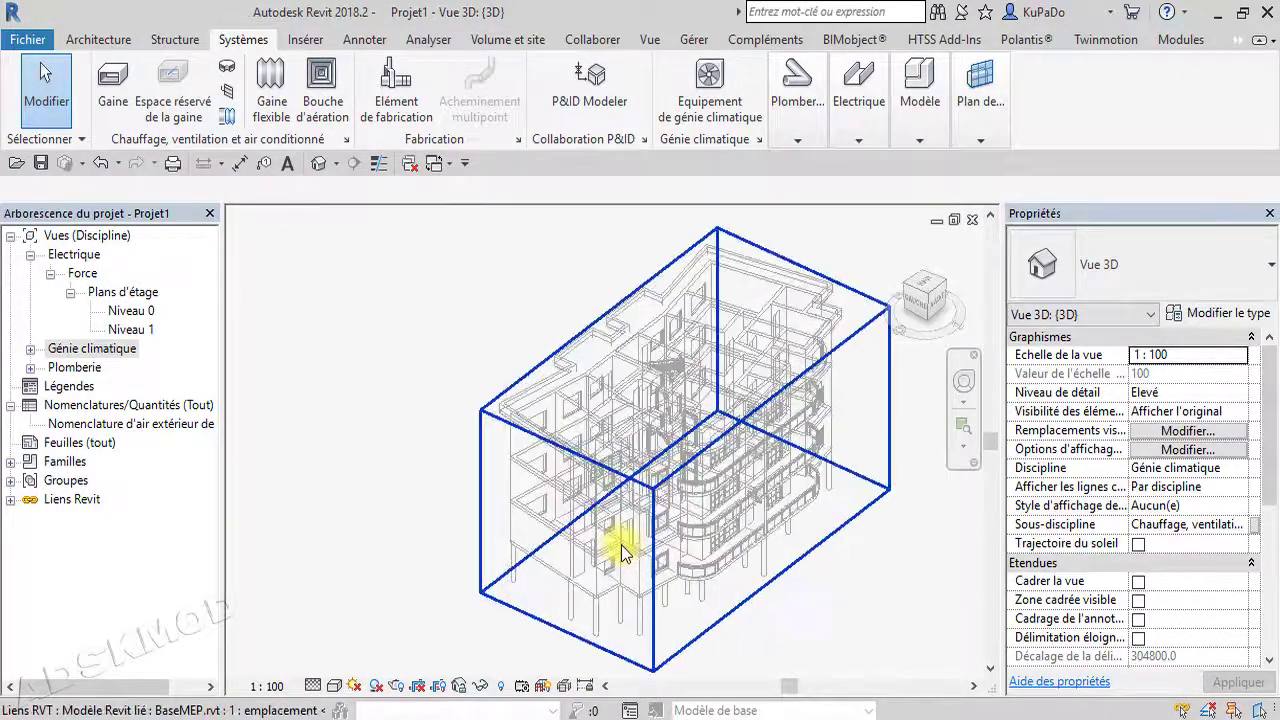
pyautogui.scroll(3, 621, 550)
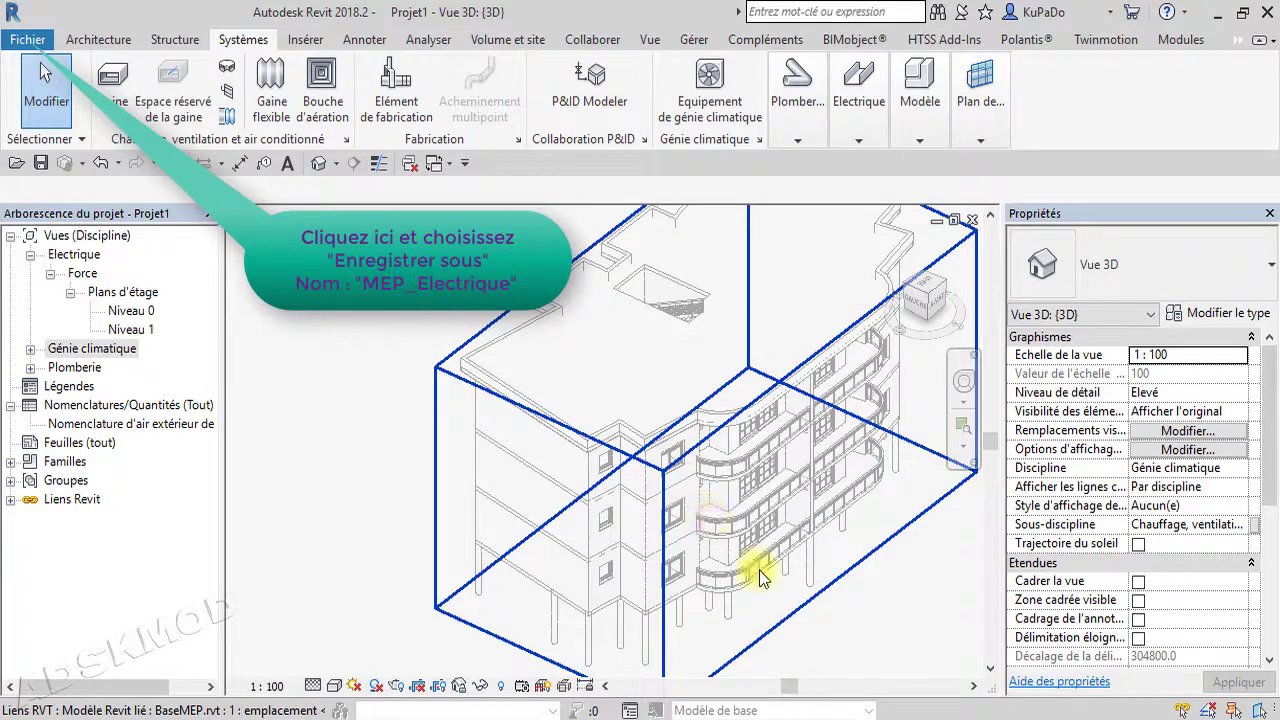
pyautogui.keyDown('shift'); pyautogui.moveTo(801, 572); pyautogui.dragTo(754, 546, button='middle'); pyautogui.keyUp('shift')
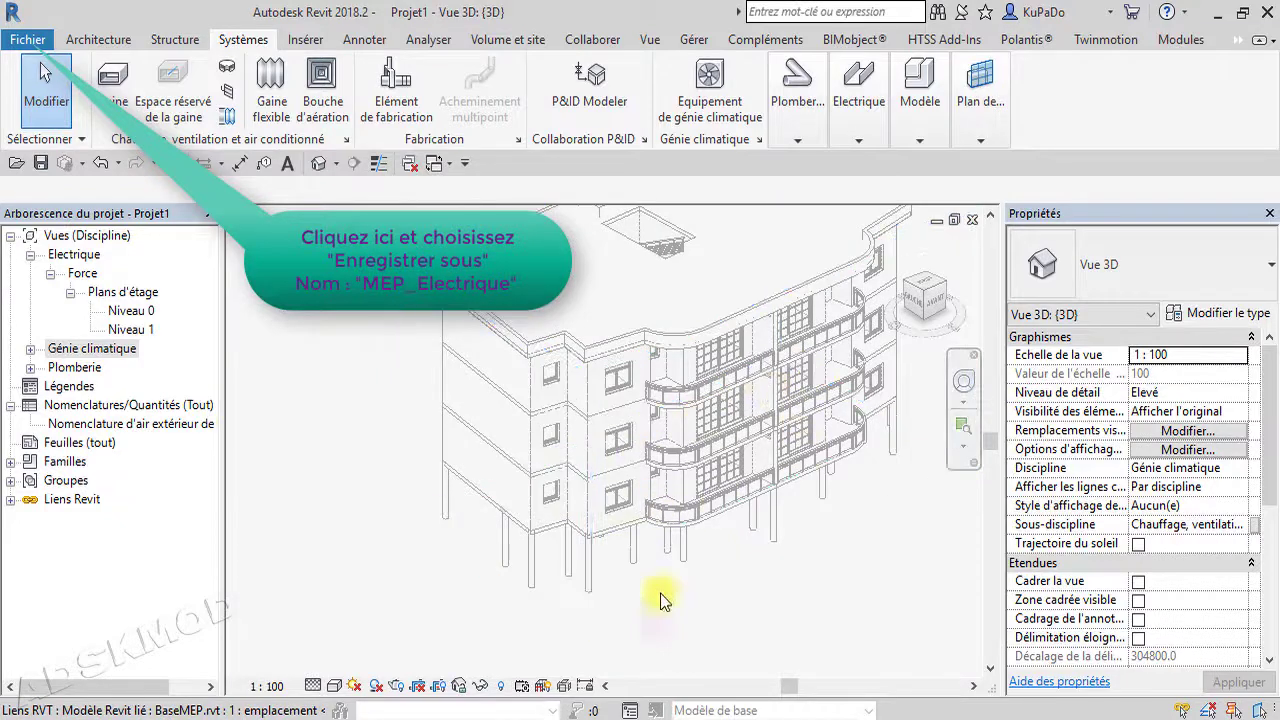
pyautogui.moveTo(789, 567)
pyautogui.keyDown('shift'); pyautogui.mouseDown(button='middle')
pyautogui.moveTo(763, 606)
pyautogui.moveTo(757, 571)
pyautogui.moveTo(777, 578)
pyautogui.moveTo(729, 473)
pyautogui.mouseUp(button='middle'); pyautogui.keyUp('shift')
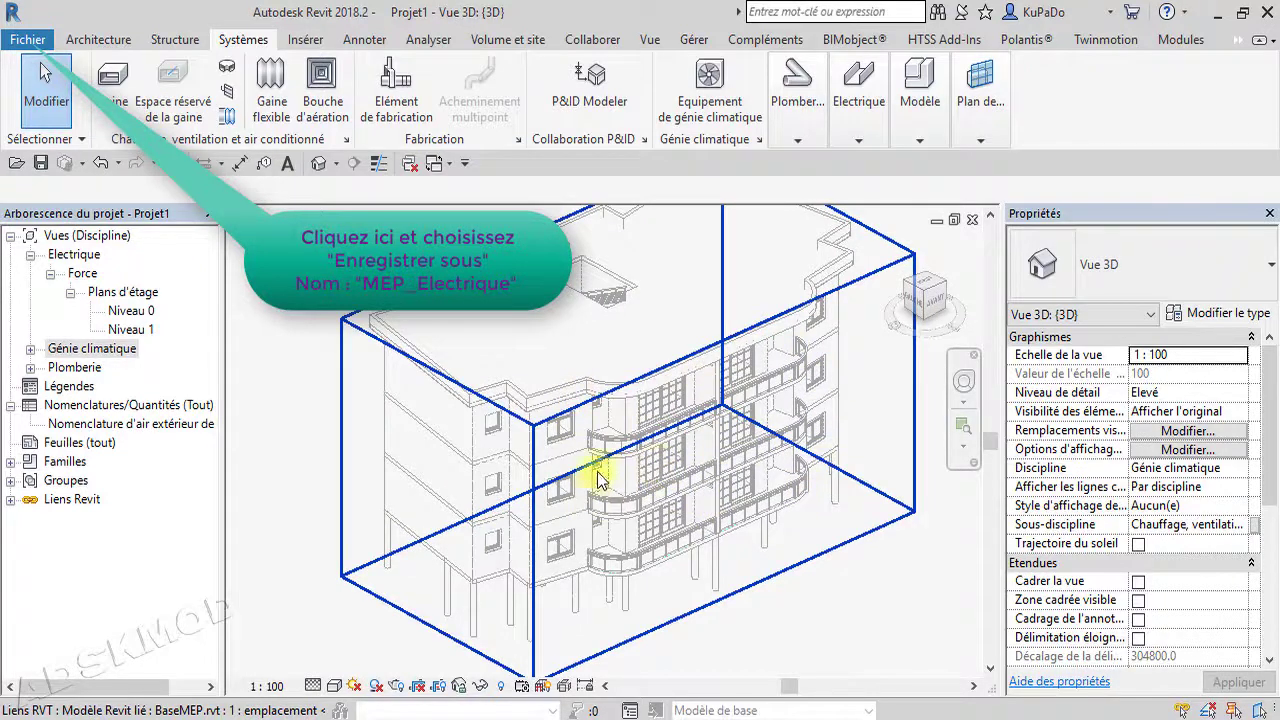
pyautogui.scroll(-1, 782, 565)
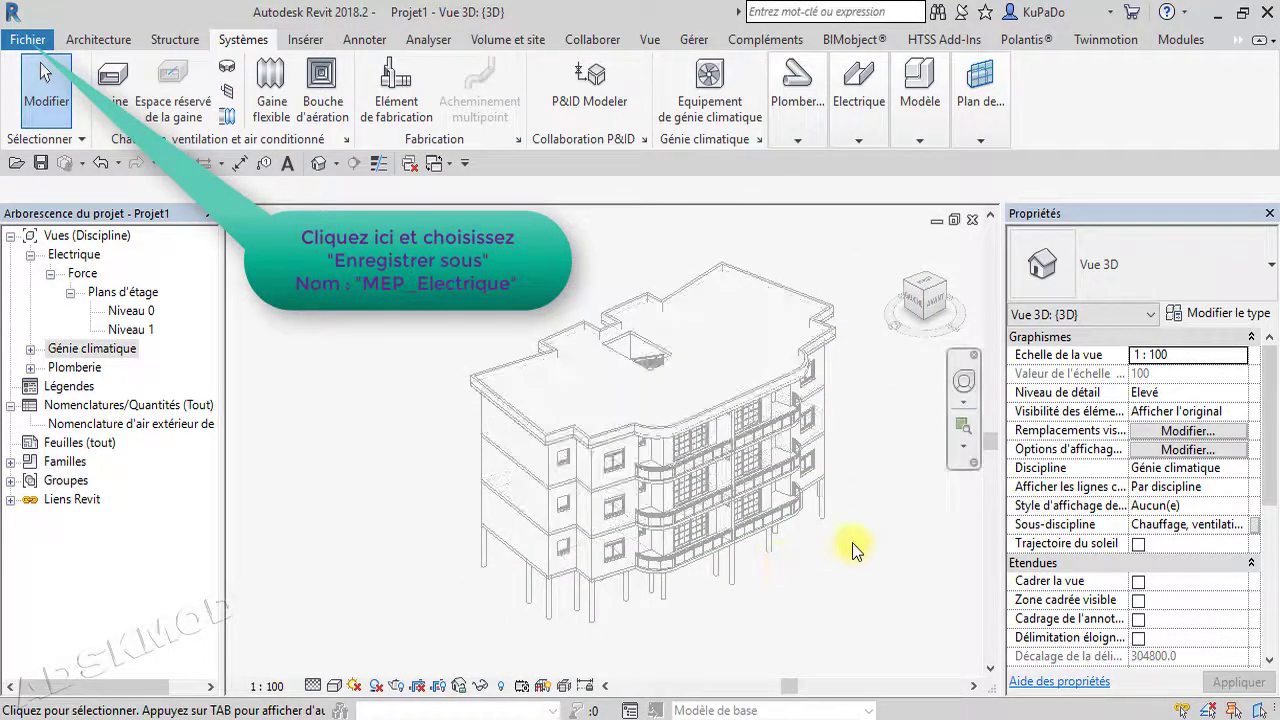